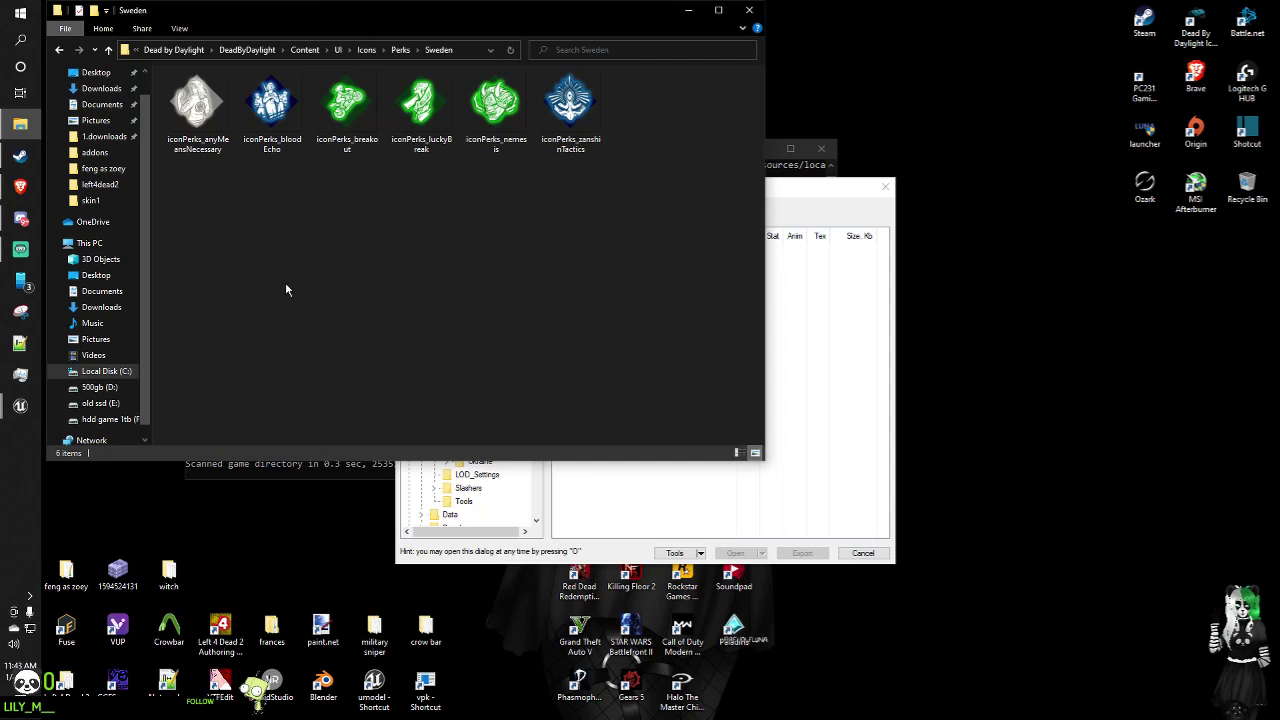
Step: Open the Ukraine perk icons folder in File Explorer, then move the window aside
{"action": "left_click", "coordinate": [60, 50]}
{"action": "double_click", "coordinate": [336, 258]}
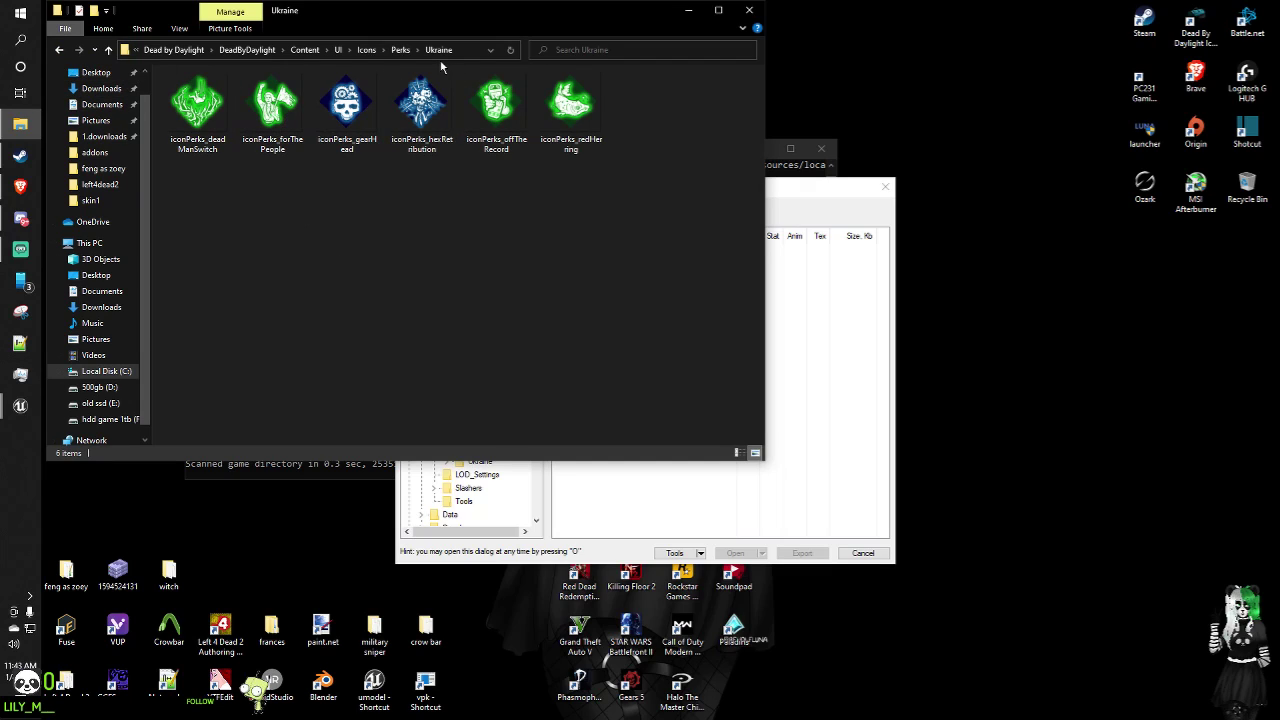
{"action": "left_click_drag", "start_coordinate": [463, 18], "coordinate": [1036, 89]}
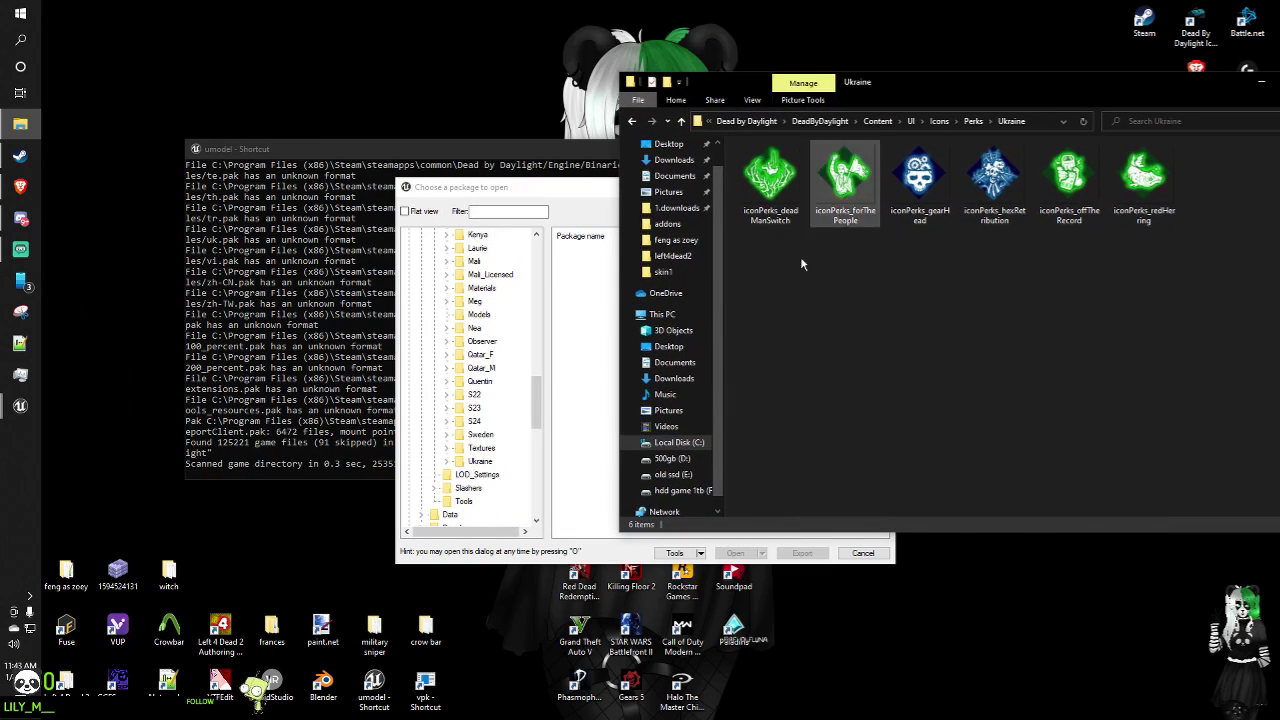
Step: Export the whole Ukraine folder from UE Viewer's package tree, 276 of 276 objects
{"action": "left_click", "coordinate": [481, 462]}
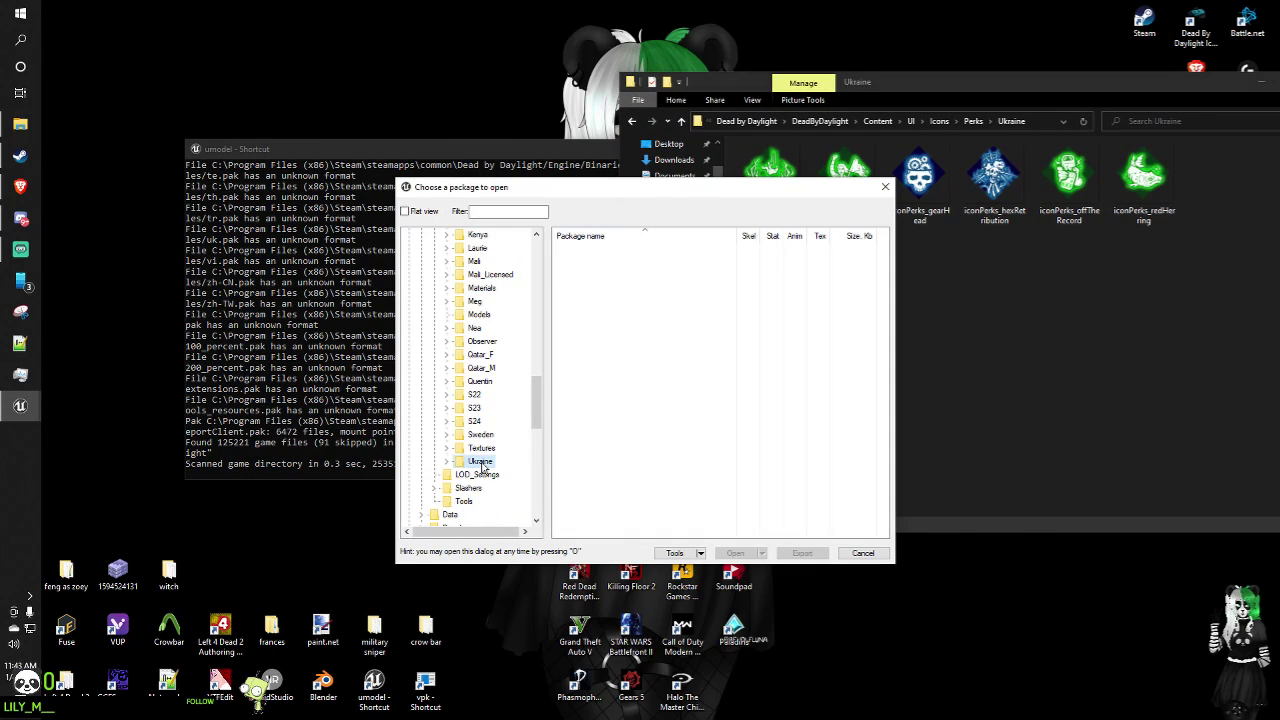
{"action": "right_click", "coordinate": [470, 466]}
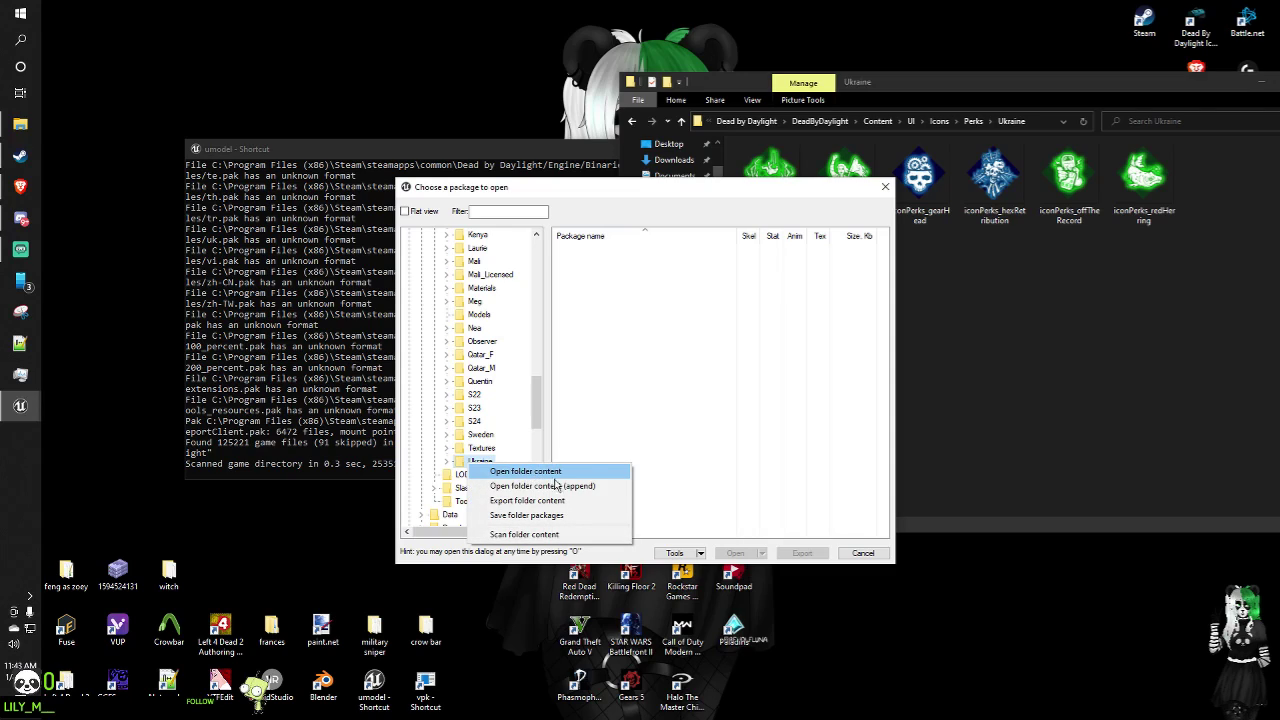
{"action": "right_click", "coordinate": [466, 467]}
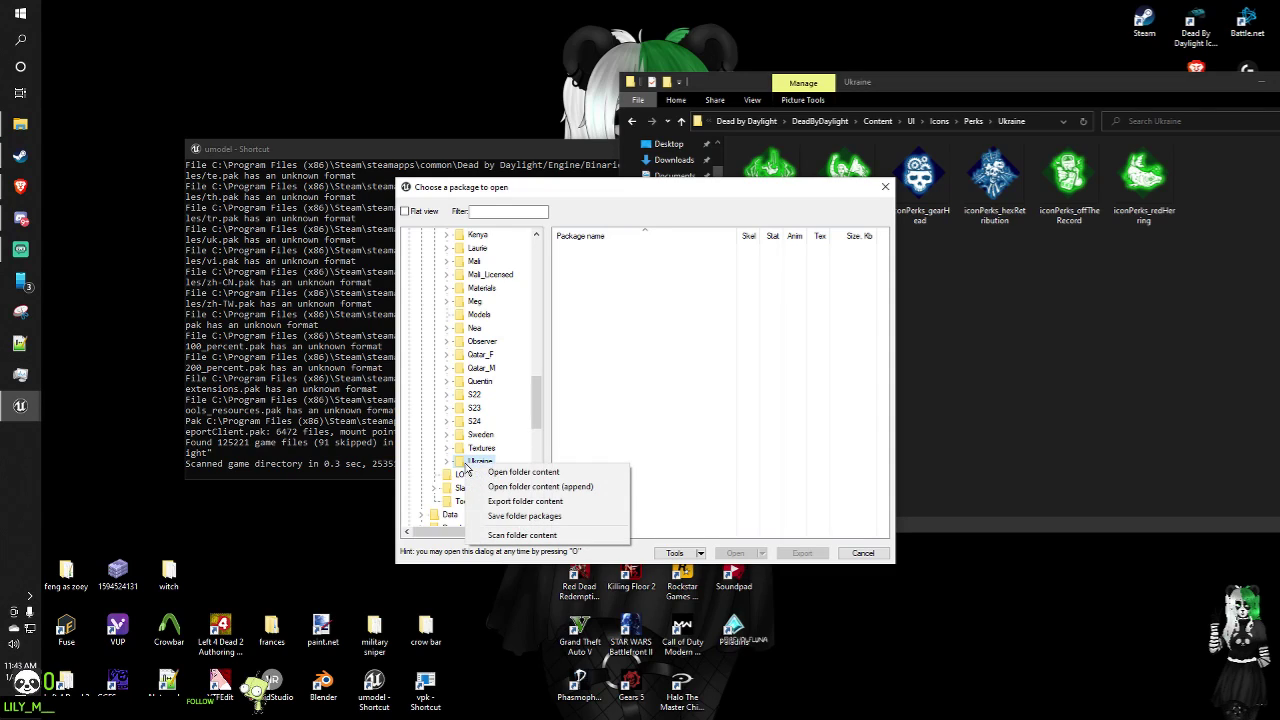
{"action": "left_click", "coordinate": [538, 502]}
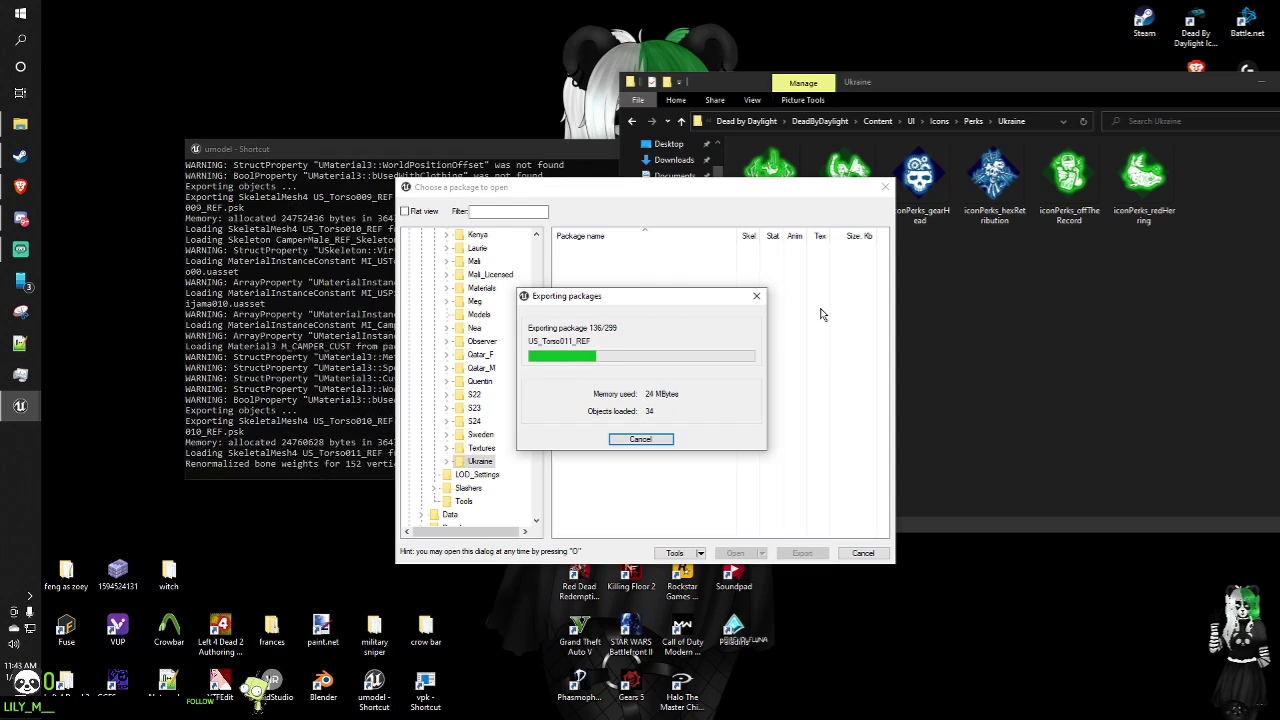
Step: Open the US_DSkeleton_REF skeleton from Ukraine > Models and orbit around it
{"action": "double_click", "coordinate": [481, 462]}
{"action": "scroll", "coordinate": [502, 480], "scroll_direction": "down", "scroll_amount": 1}
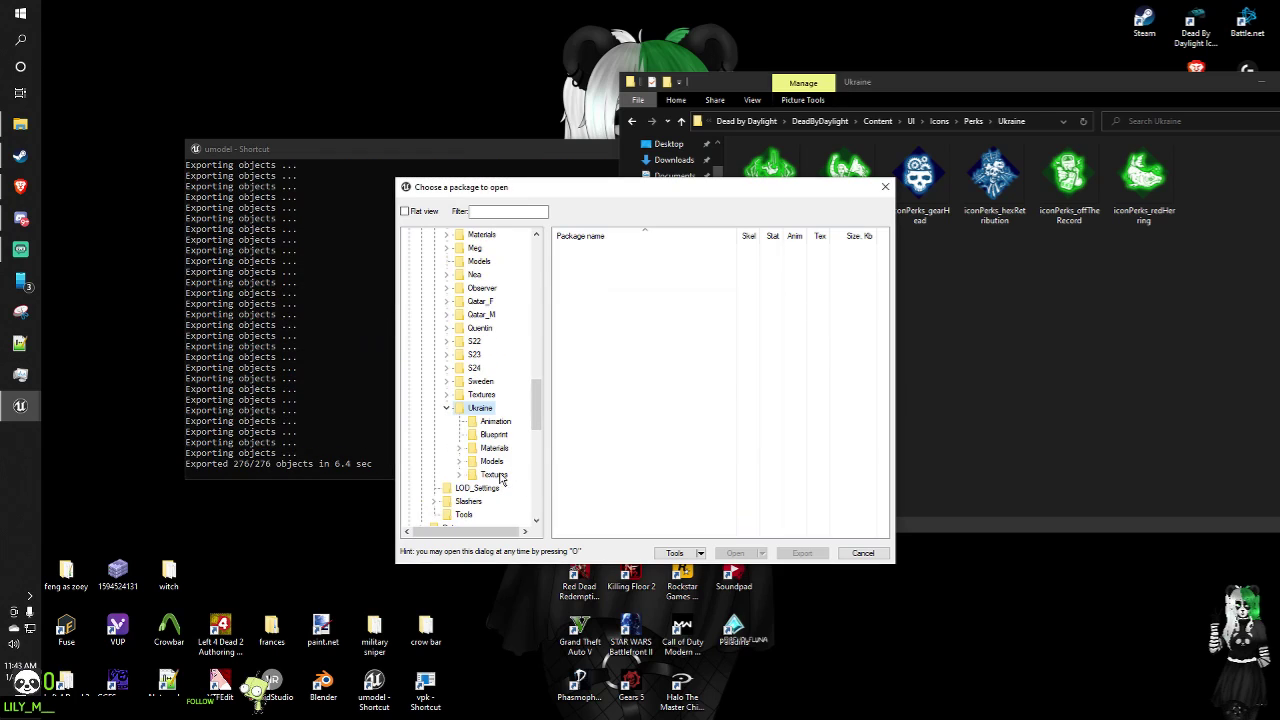
{"action": "left_click", "coordinate": [492, 461]}
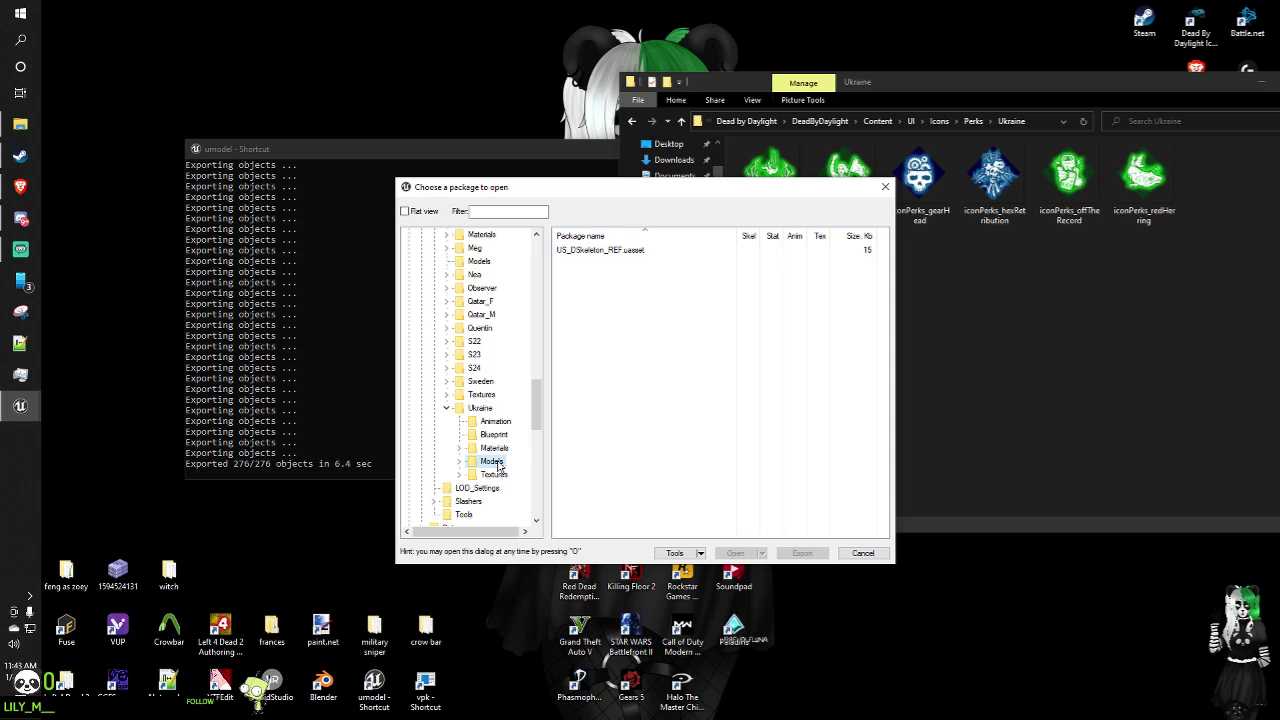
{"action": "double_click", "coordinate": [600, 250]}
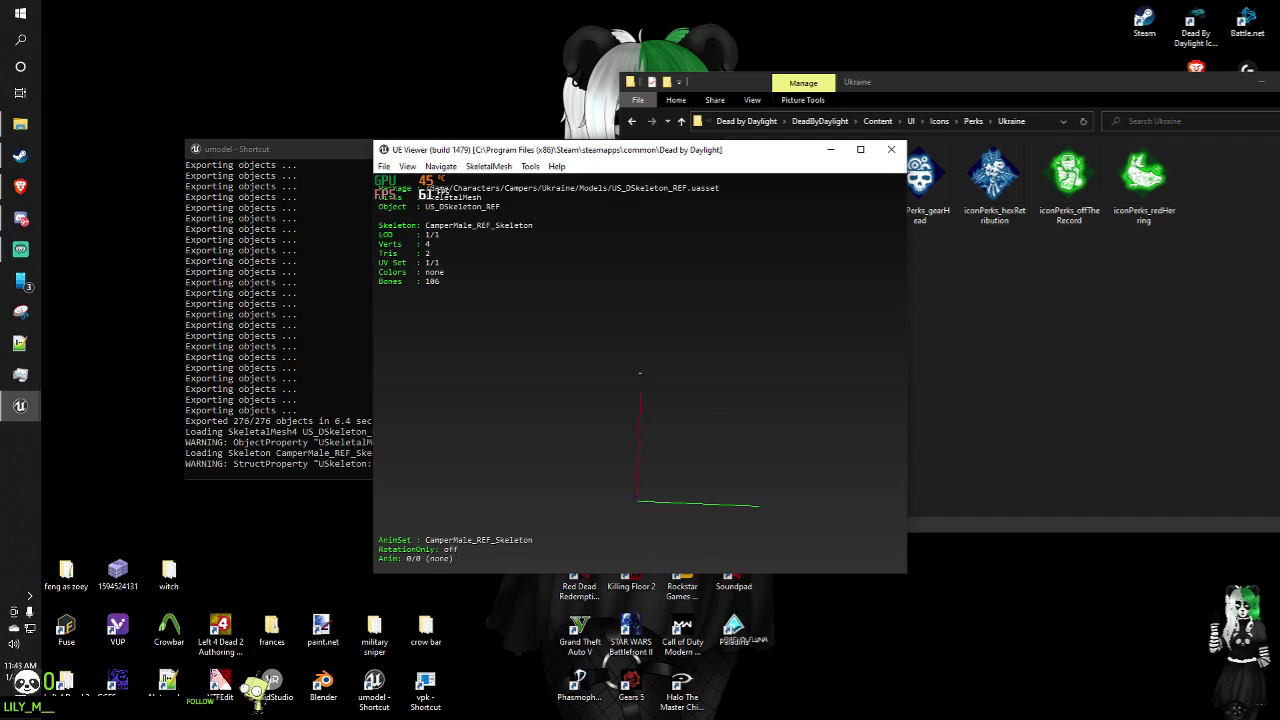
{"action": "left_click_drag", "start_coordinate": [706, 336], "coordinate": [613, 414]}
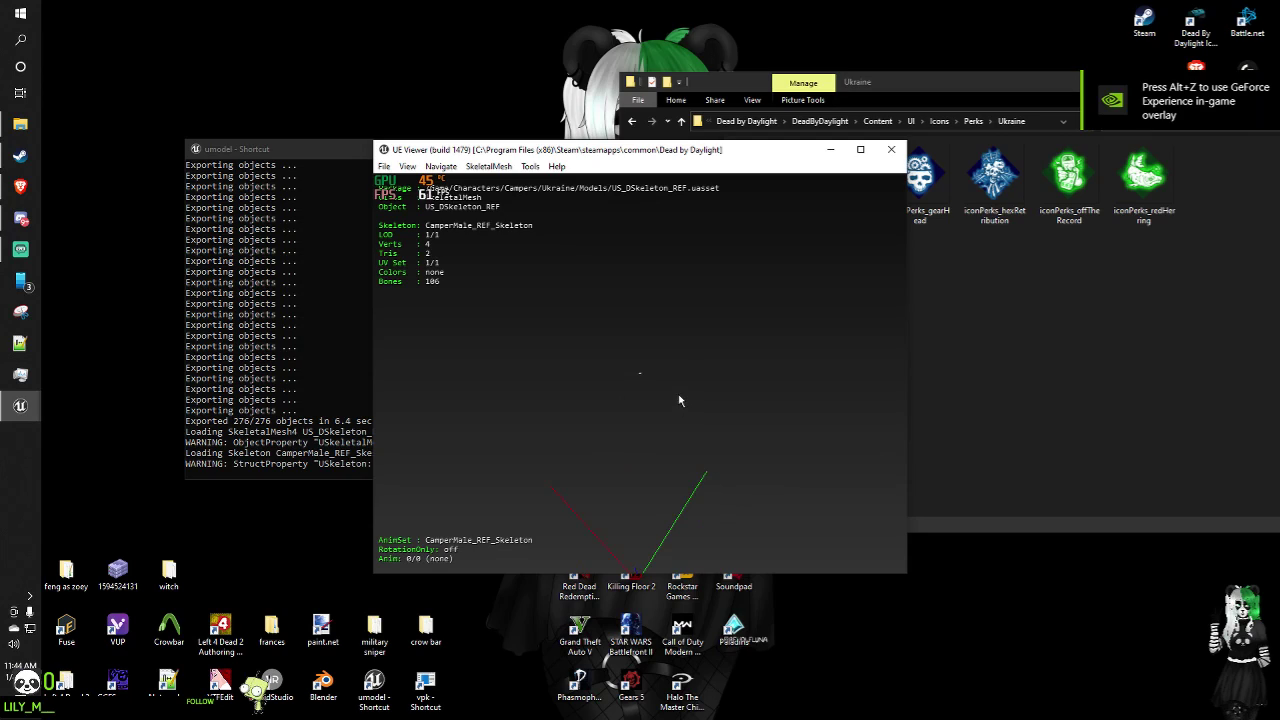
Step: Preview the US_Torso006_REF torso mesh from the Torso folder, viewing it from behind and the side
{"action": "key", "text": "o"}
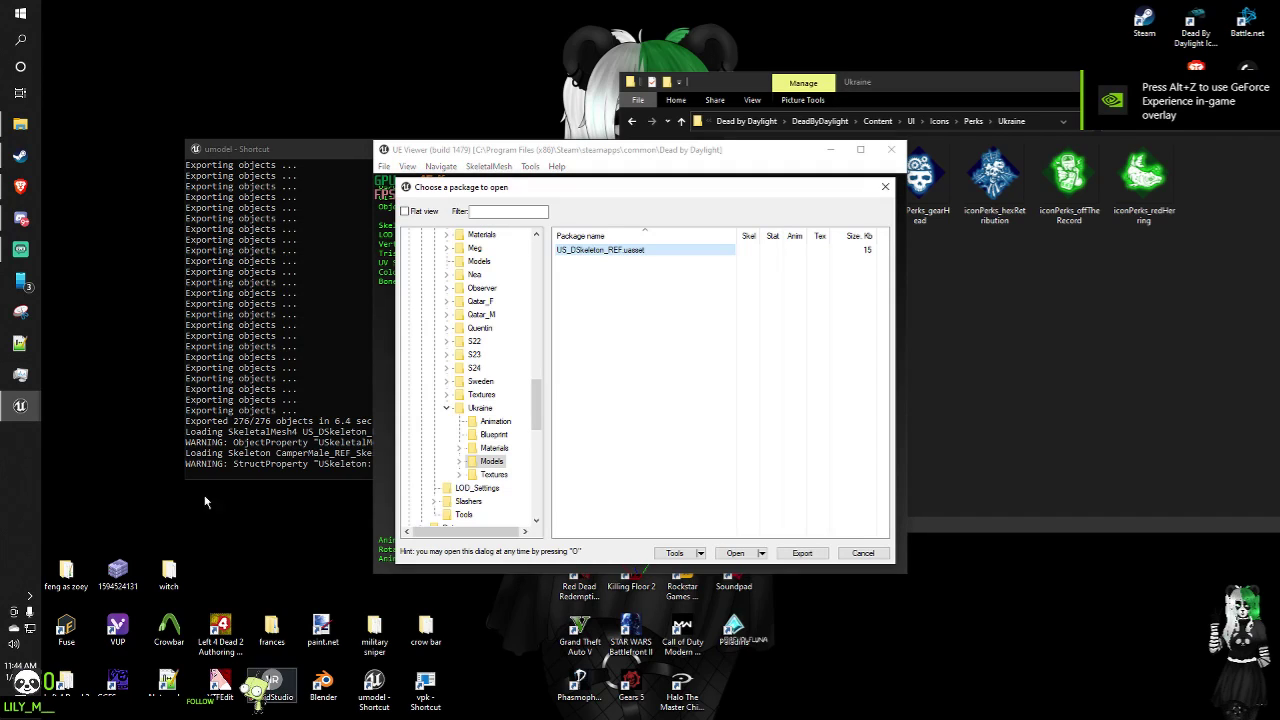
{"action": "left_click", "coordinate": [460, 462]}
{"action": "scroll", "coordinate": [484, 477], "scroll_direction": "down", "scroll_amount": 1}
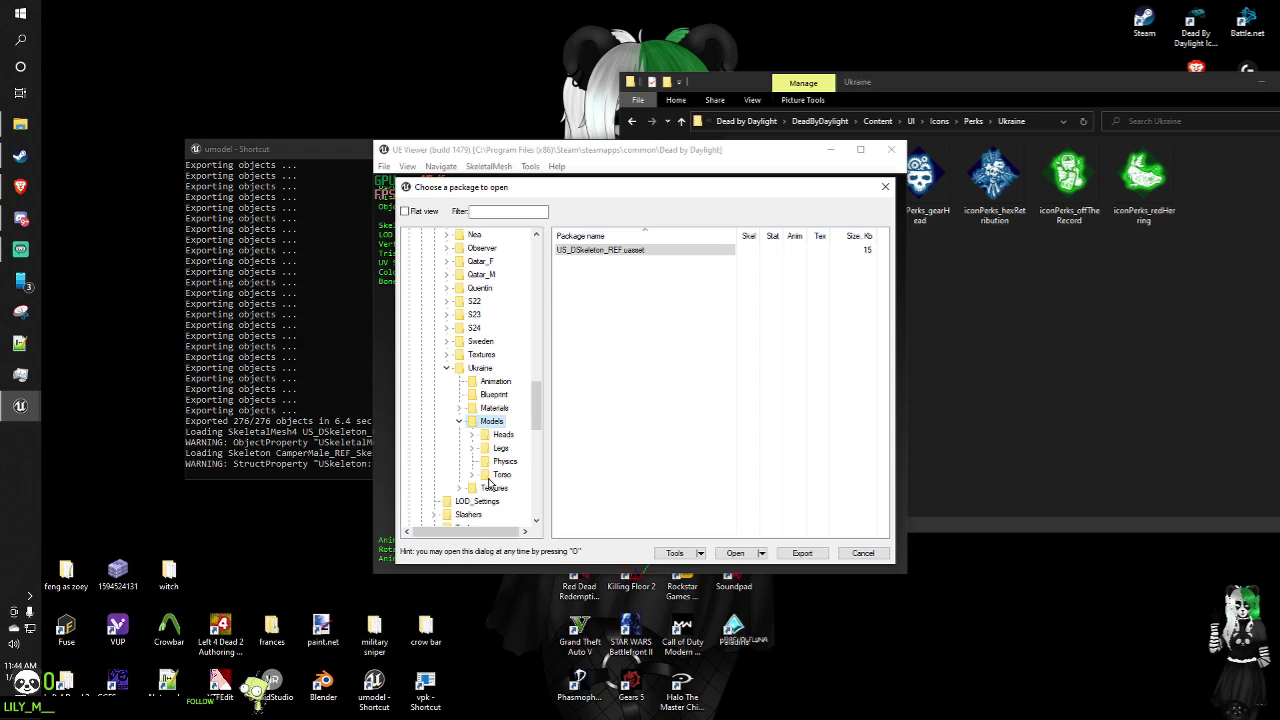
{"action": "left_click", "coordinate": [496, 475]}
{"action": "double_click", "coordinate": [663, 250]}
{"action": "left_click_drag", "start_coordinate": [662, 249], "coordinate": [669, 398]}
{"action": "right_click_drag", "start_coordinate": [669, 398], "coordinate": [669, 460]}
{"action": "left_click_drag", "start_coordinate": [672, 317], "coordinate": [845, 150]}
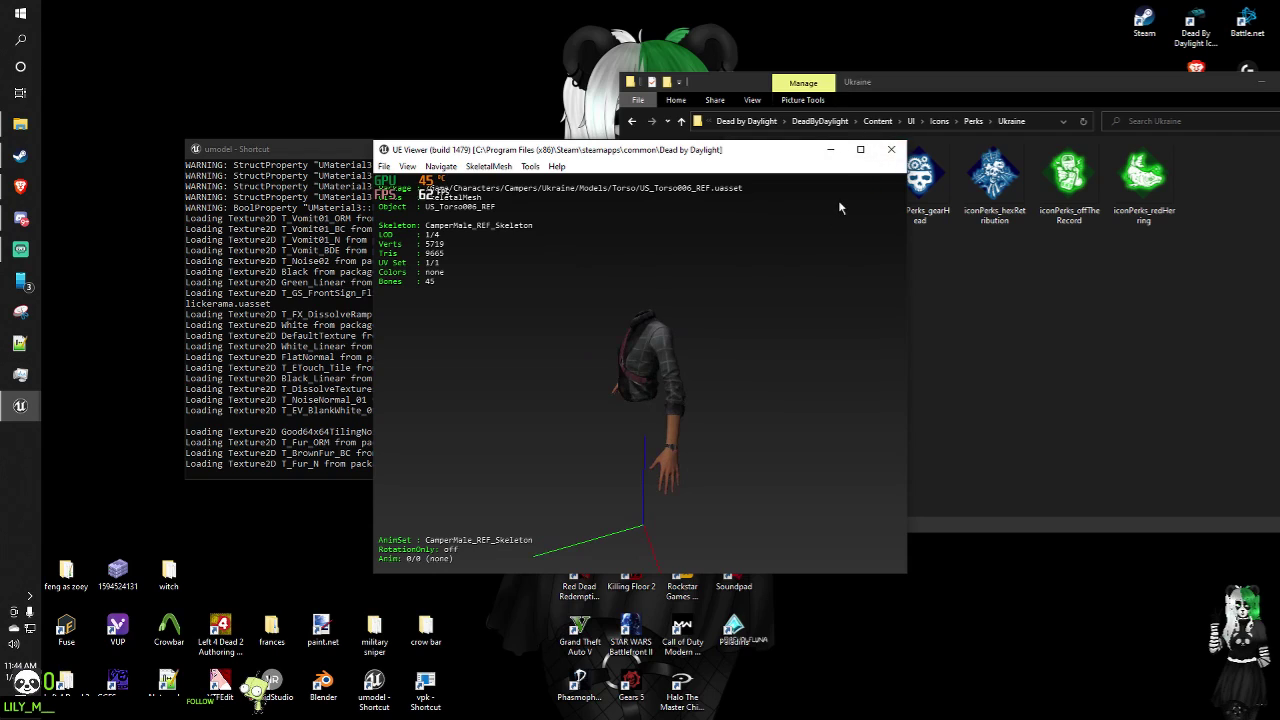
Step: Preview the US_Torso010_REF red reindeer sweater torso
{"action": "key", "text": "o"}
{"action": "double_click", "coordinate": [705, 300]}
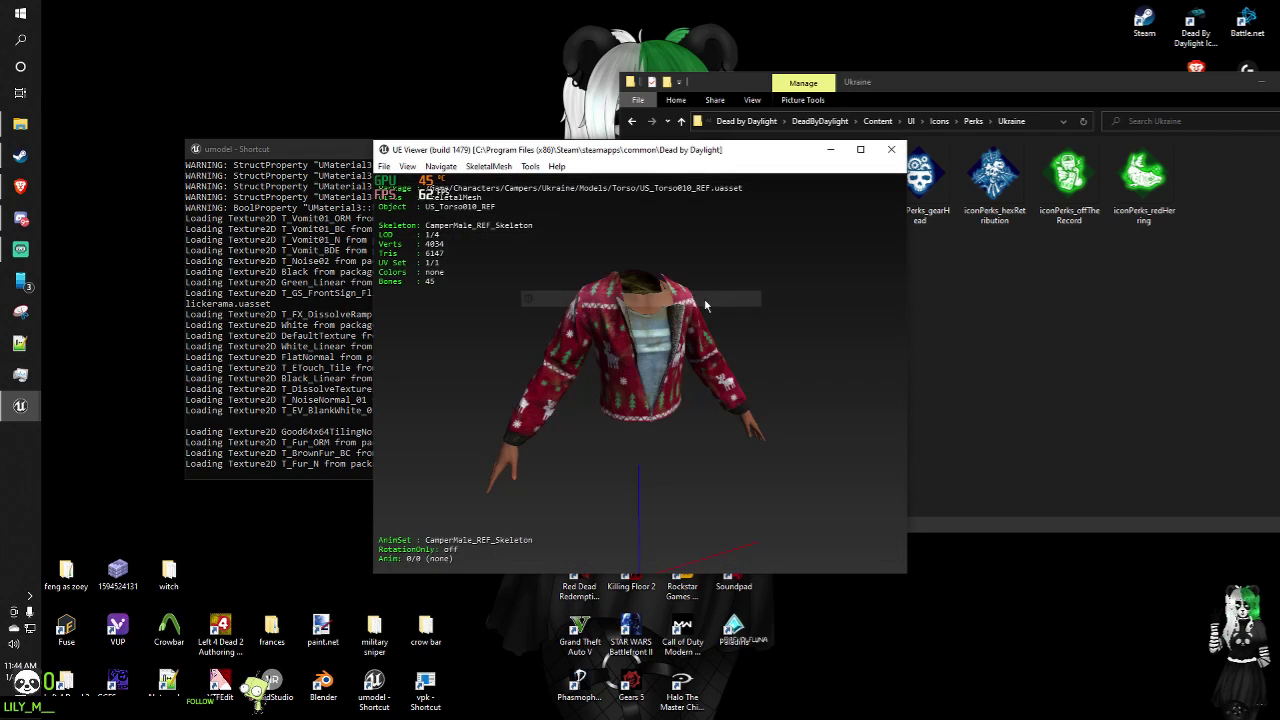
{"action": "mouse_move", "coordinate": [757, 337]}
{"action": "left_mouse_down"}
{"action": "mouse_move", "coordinate": [1000, 337]}
{"action": "mouse_move", "coordinate": [756, 331]}
{"action": "left_mouse_up"}
Step: Preview the US_Legs010_REF pajama legs mesh, then close UE Viewer
{"action": "key", "text": "o"}
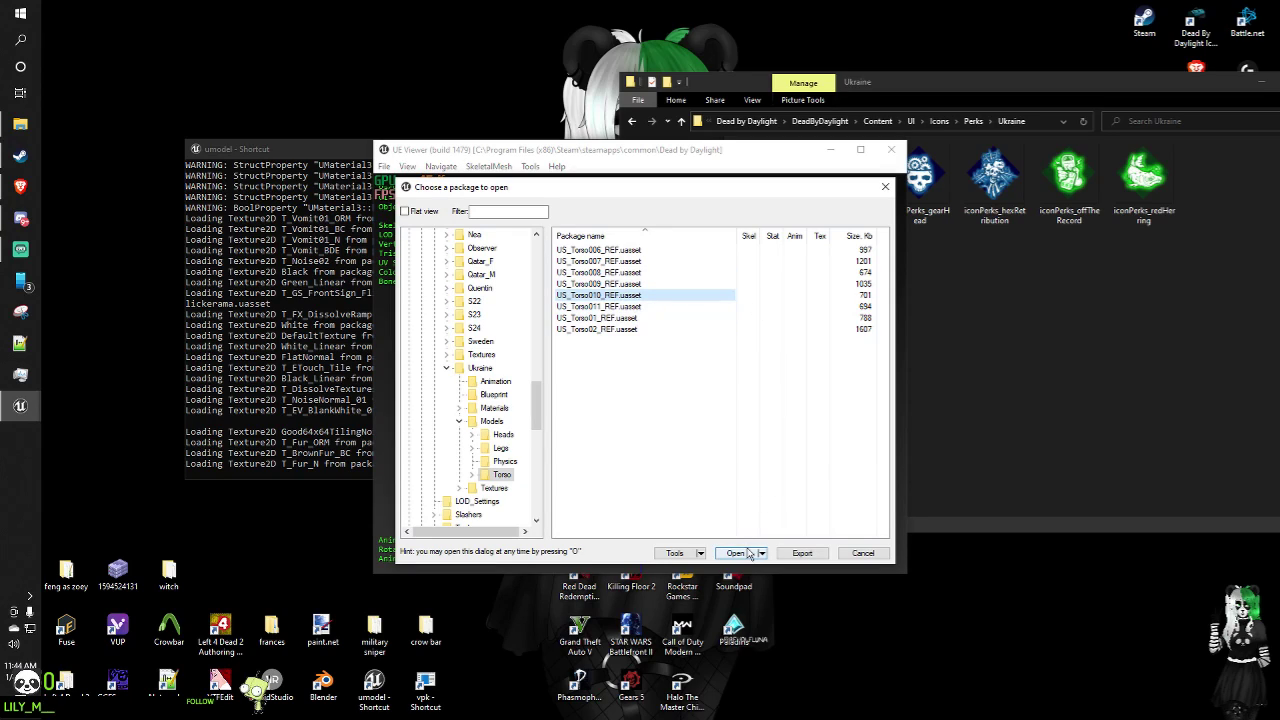
{"action": "left_click", "coordinate": [500, 448]}
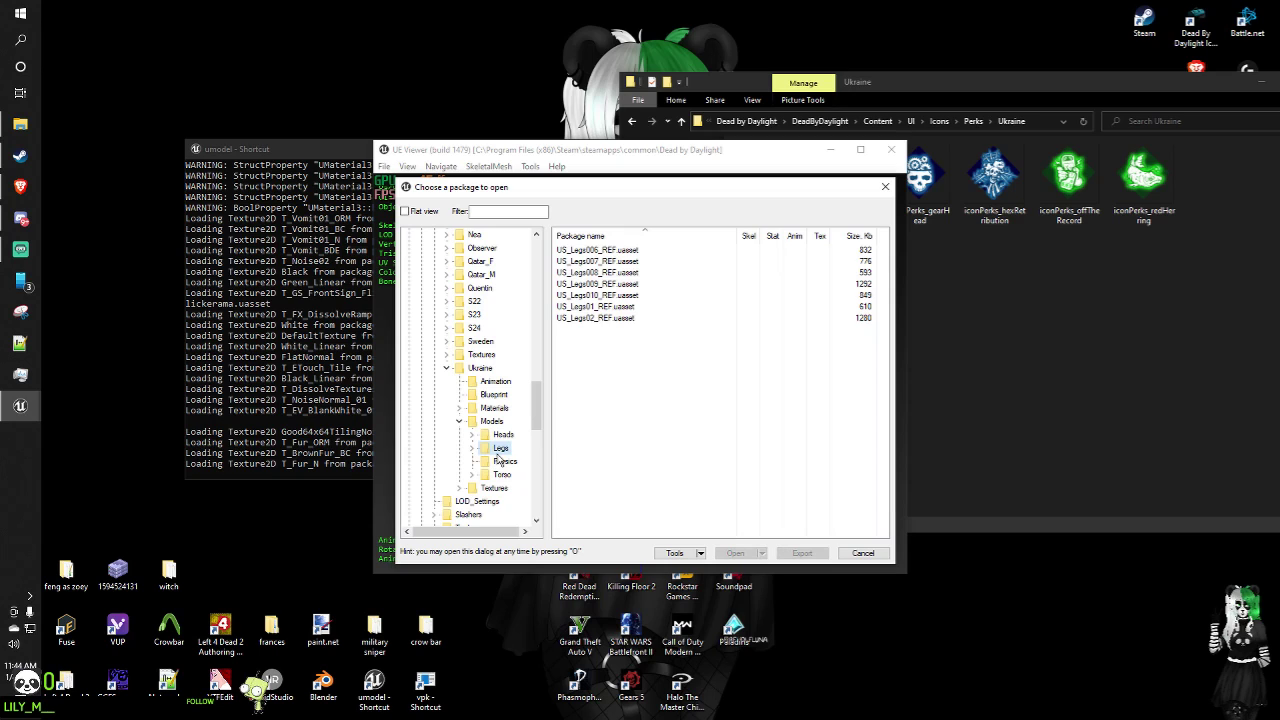
{"action": "double_click", "coordinate": [639, 296]}
{"action": "left_click_drag", "start_coordinate": [641, 302], "coordinate": [840, 325]}
{"action": "left_click_drag", "start_coordinate": [712, 398], "coordinate": [830, 305]}
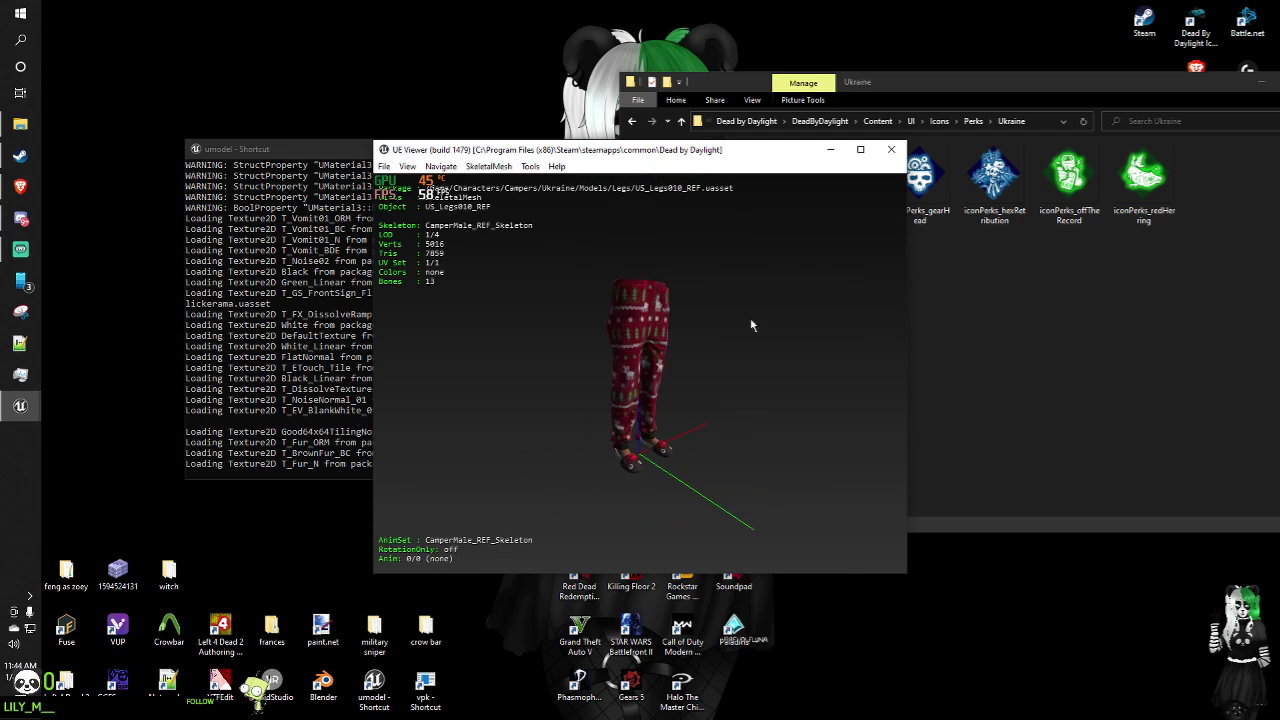
{"action": "left_click", "coordinate": [891, 149]}
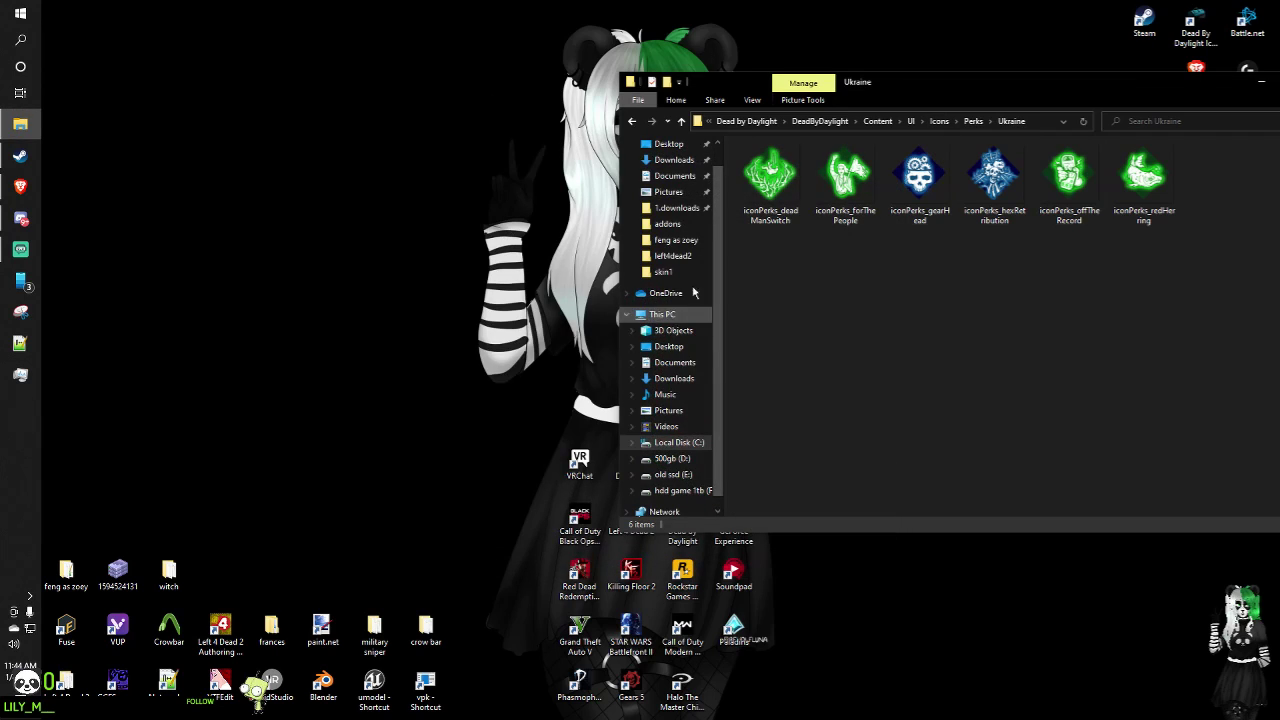
Step: Close the perk icons window and open the umodel shortcut's file location
{"action": "left_click_drag", "start_coordinate": [973, 89], "coordinate": [661, 69]}
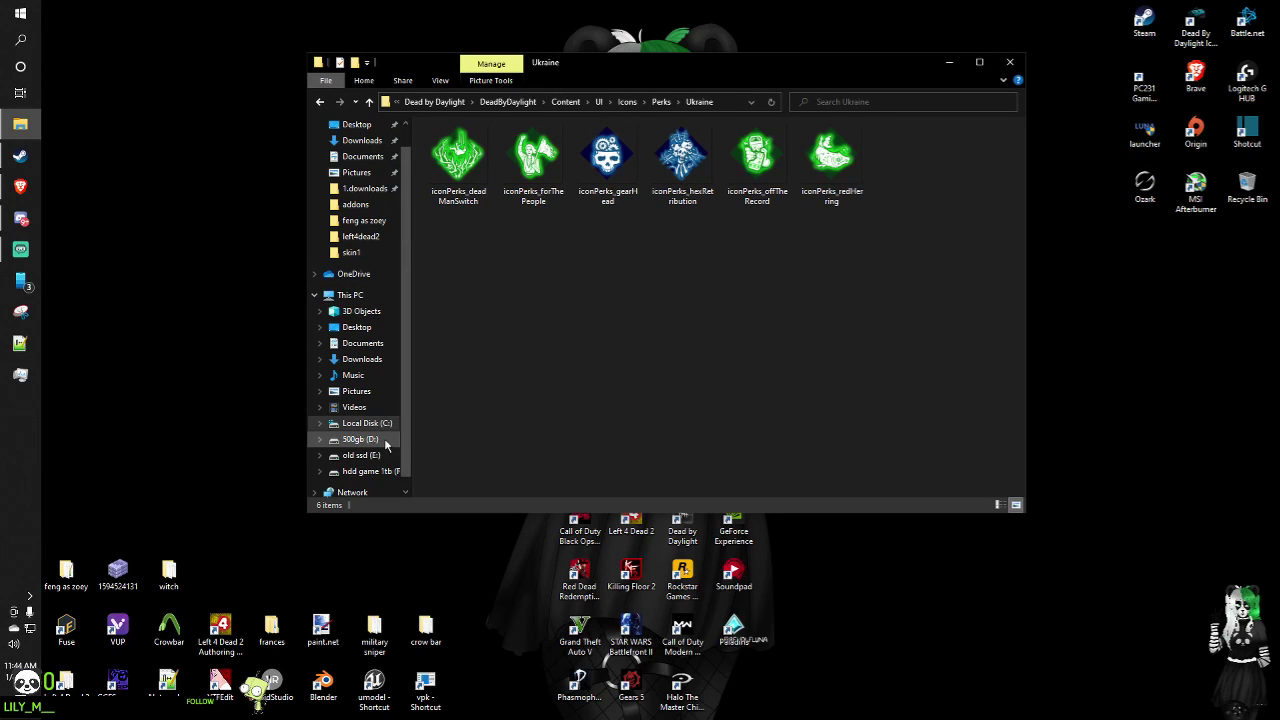
{"action": "left_click", "coordinate": [1010, 63]}
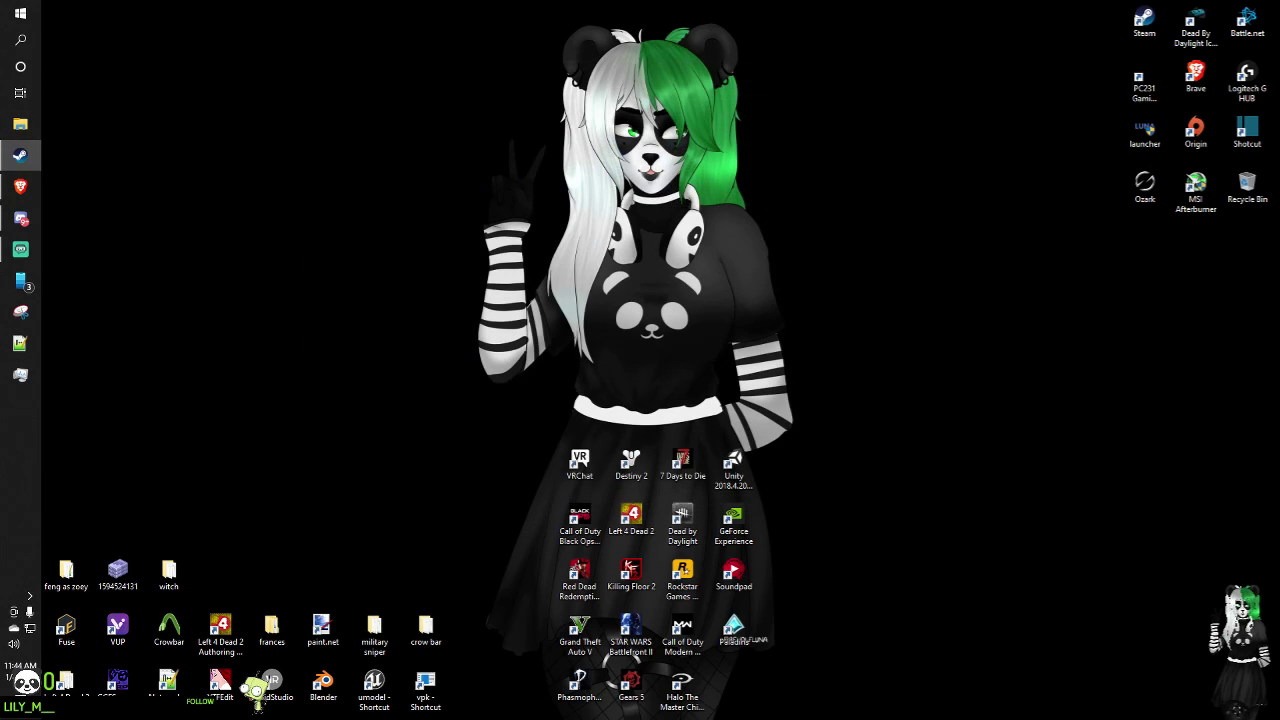
{"action": "right_click", "coordinate": [376, 684]}
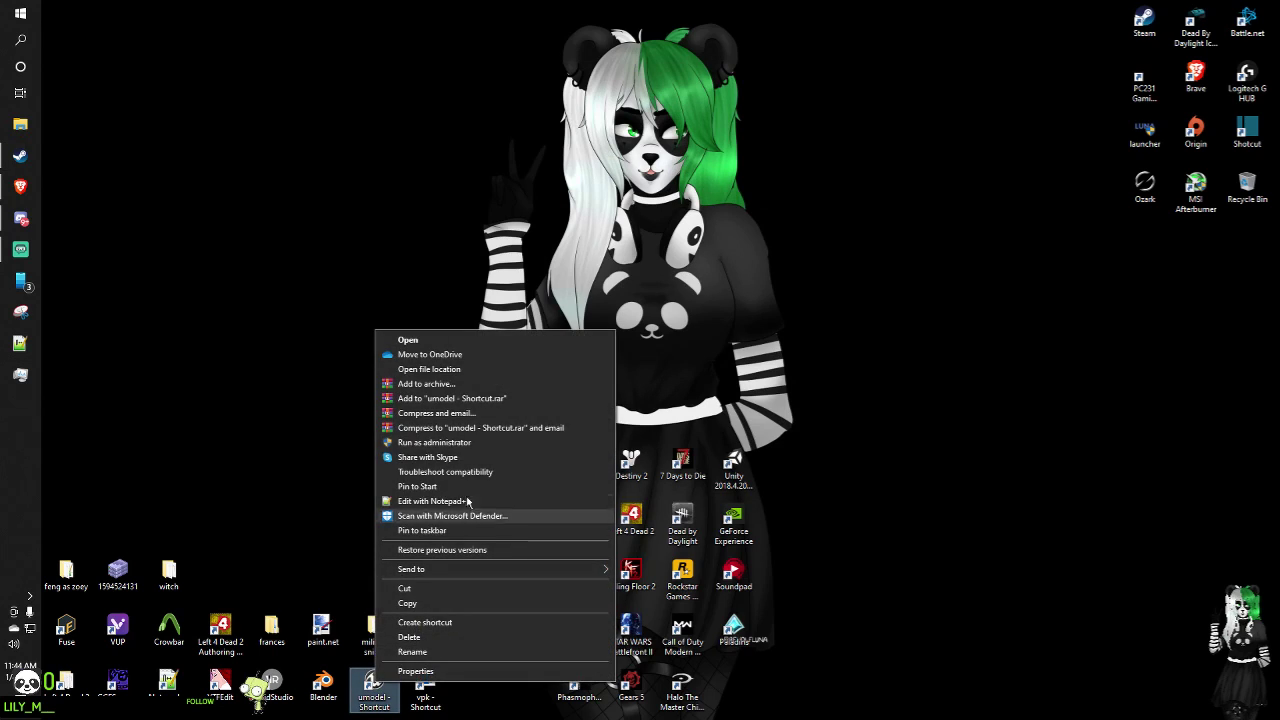
{"action": "left_click", "coordinate": [491, 368]}
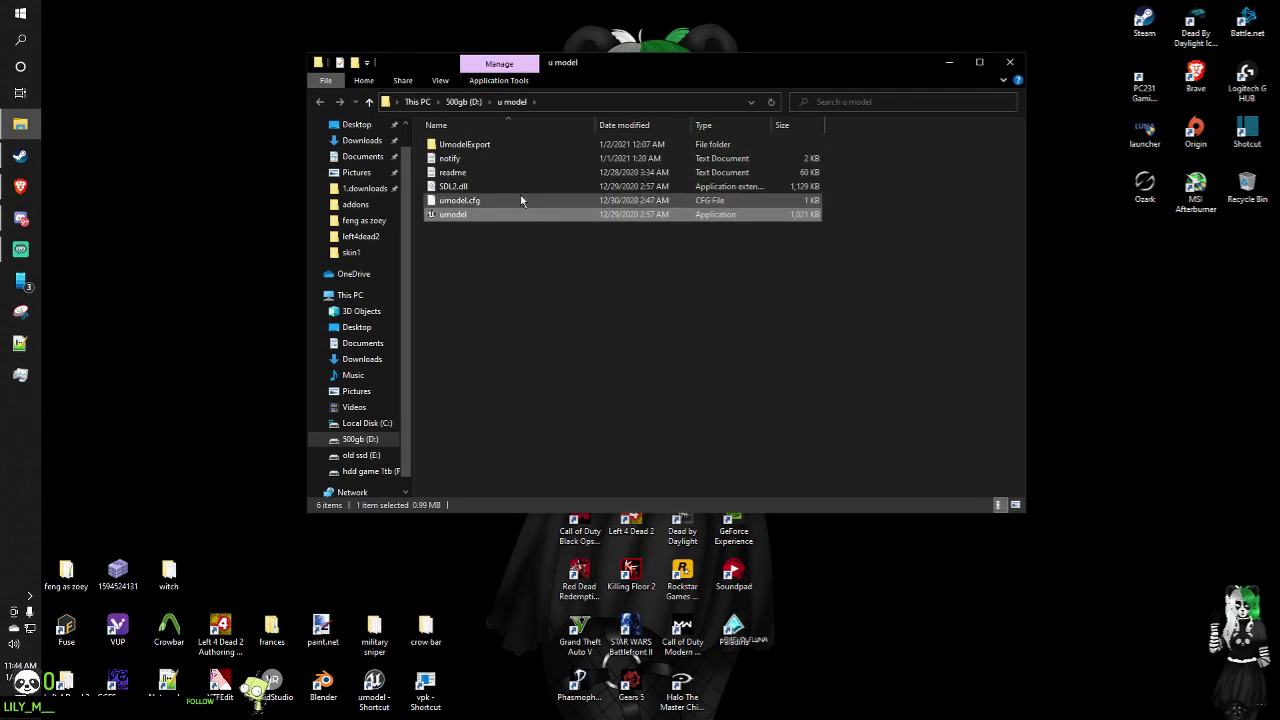
Step: Navigate UmodelExport > Game > Characters > Campers > Ukraine > Models > Torso
{"action": "double_click", "coordinate": [527, 143]}
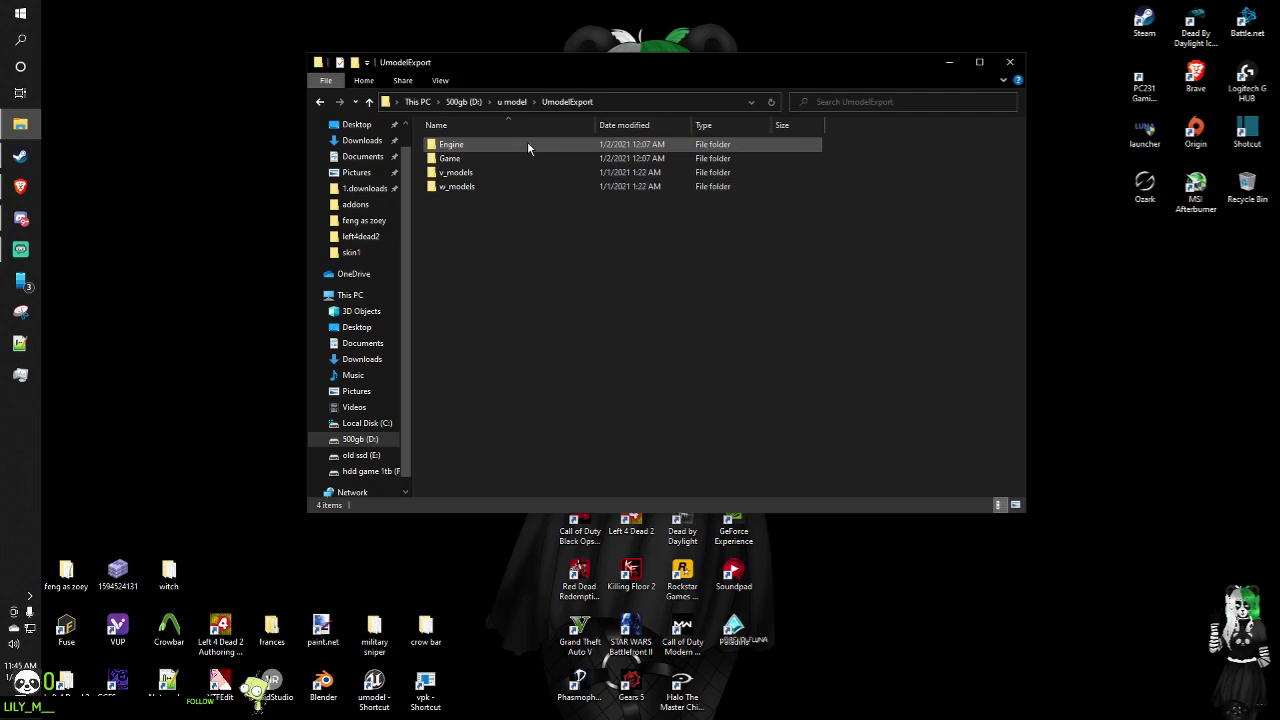
{"action": "double_click", "coordinate": [527, 159]}
{"action": "double_click", "coordinate": [531, 141]}
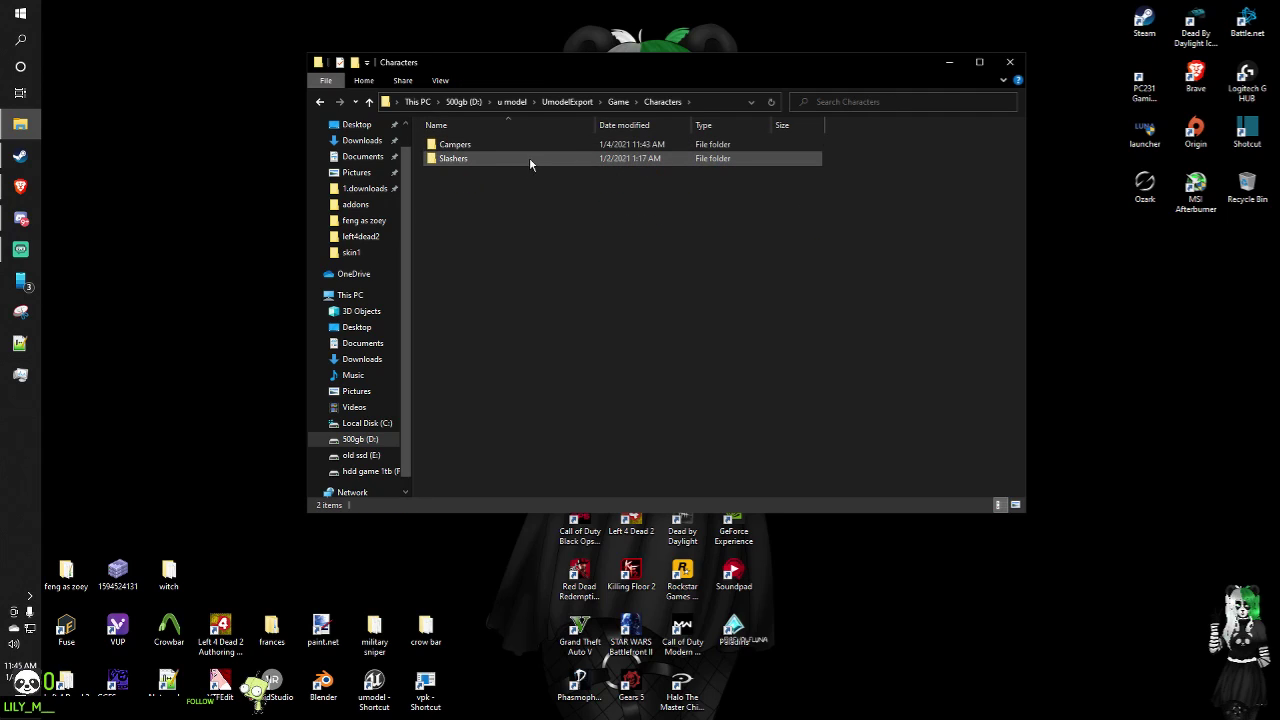
{"action": "double_click", "coordinate": [531, 144]}
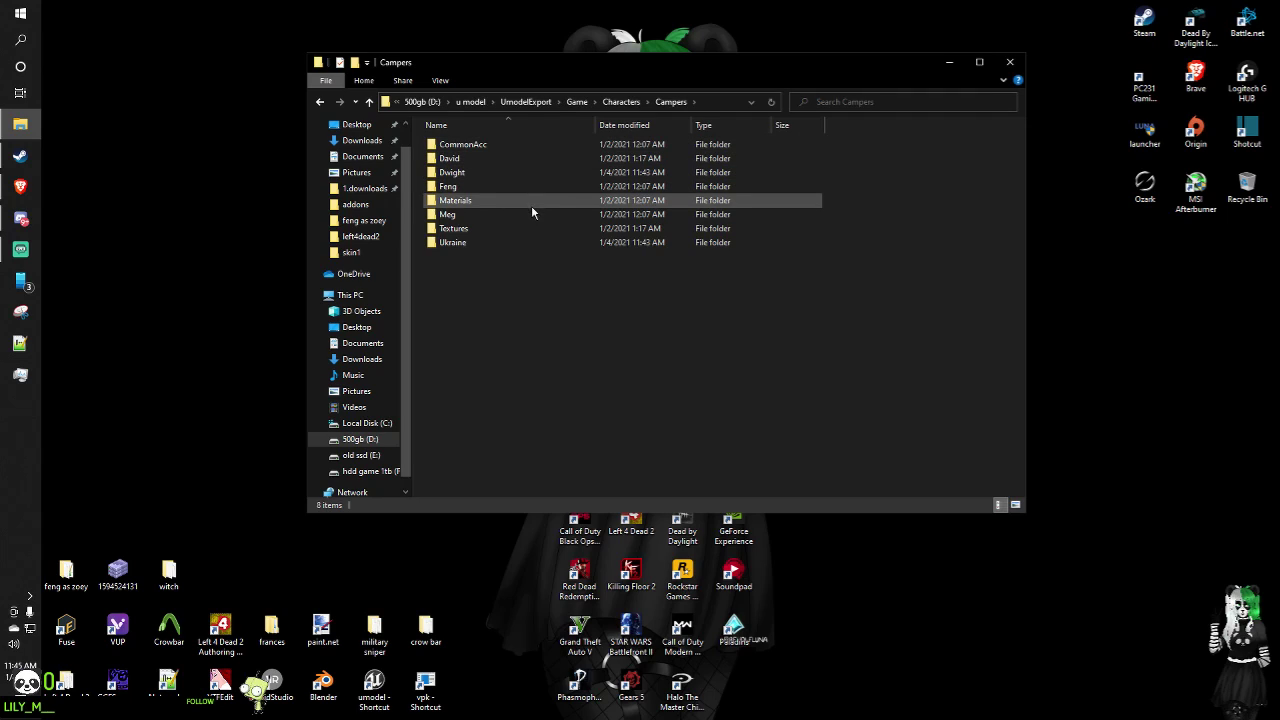
{"action": "double_click", "coordinate": [529, 242]}
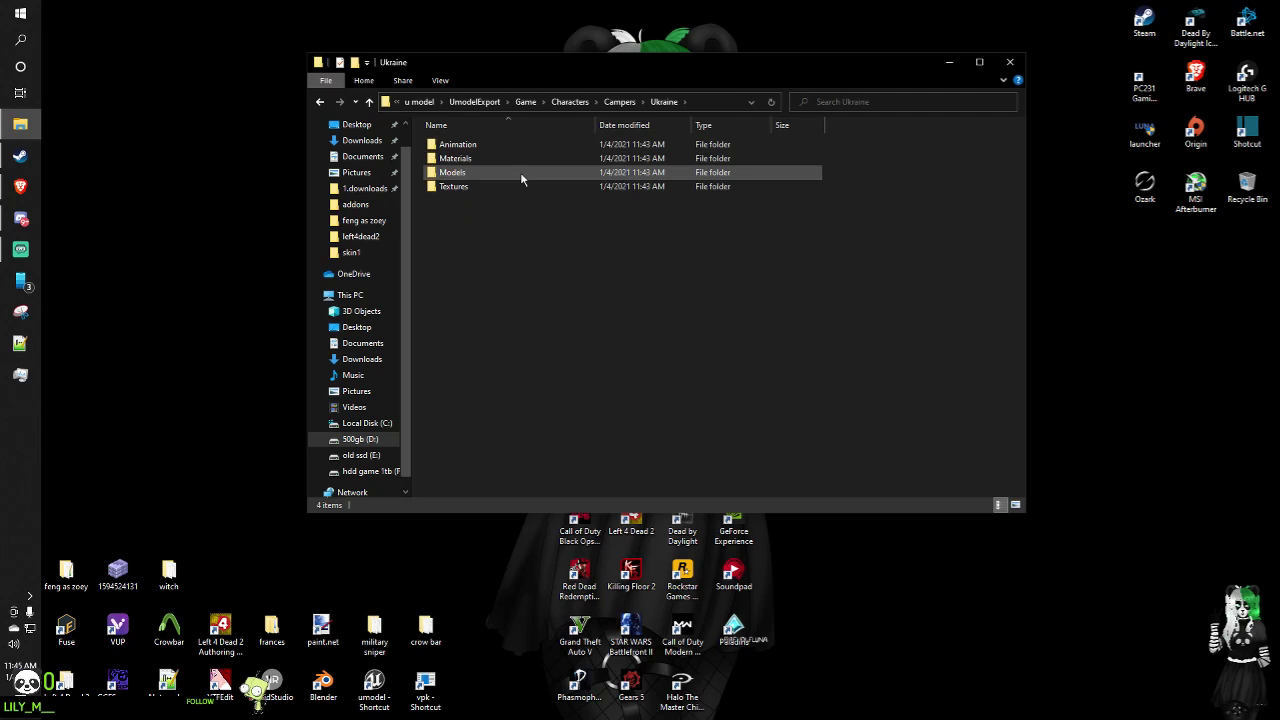
{"action": "double_click", "coordinate": [520, 172]}
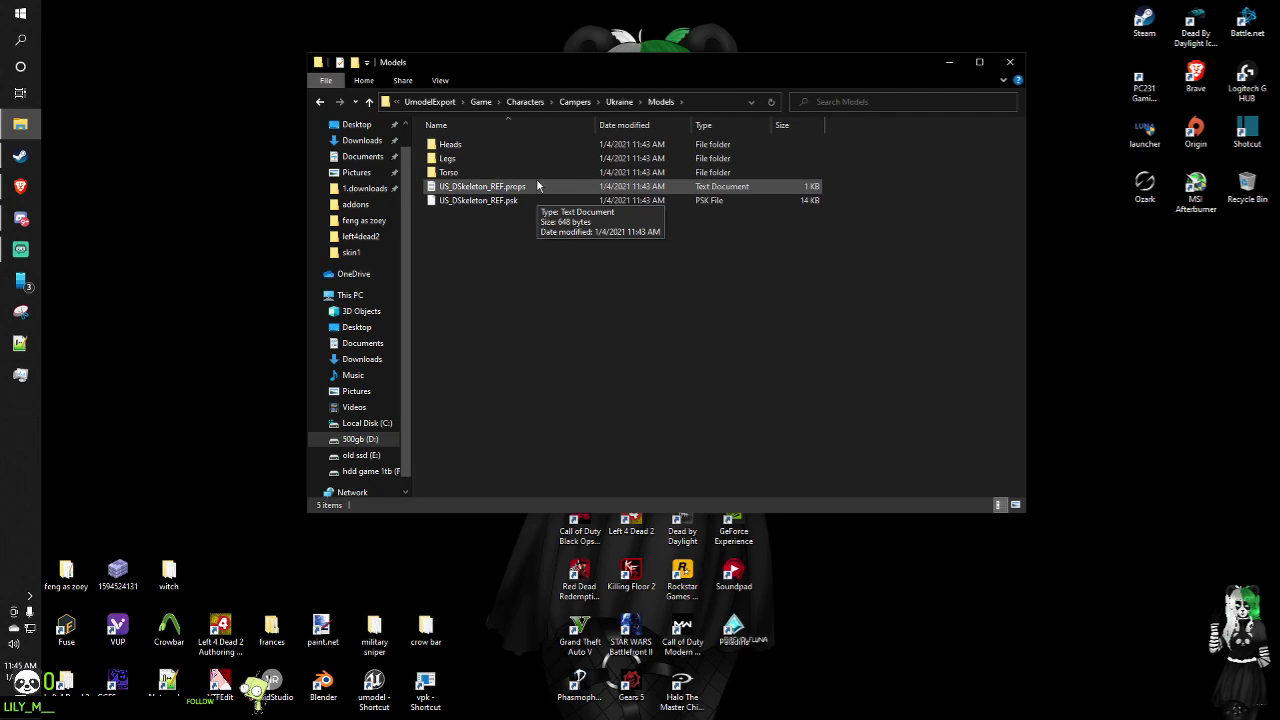
{"action": "left_click", "coordinate": [544, 178]}
{"action": "double_click", "coordinate": [543, 178]}
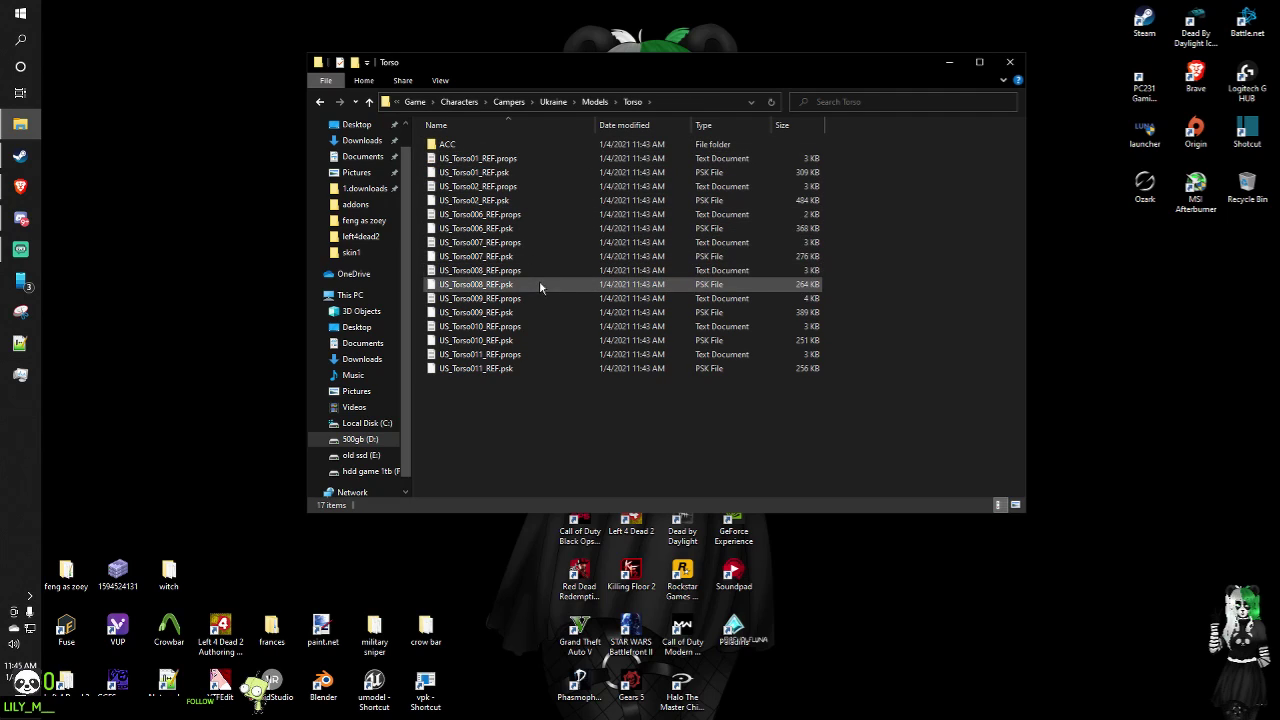
Step: Copy US_Torso010_REF.psk and US_Legs010_REF.psk to the desktop
{"action": "left_click", "coordinate": [542, 342]}
{"action": "left_click_drag", "start_coordinate": [573, 341], "coordinate": [170, 305]}
{"action": "left_click", "coordinate": [319, 101]}
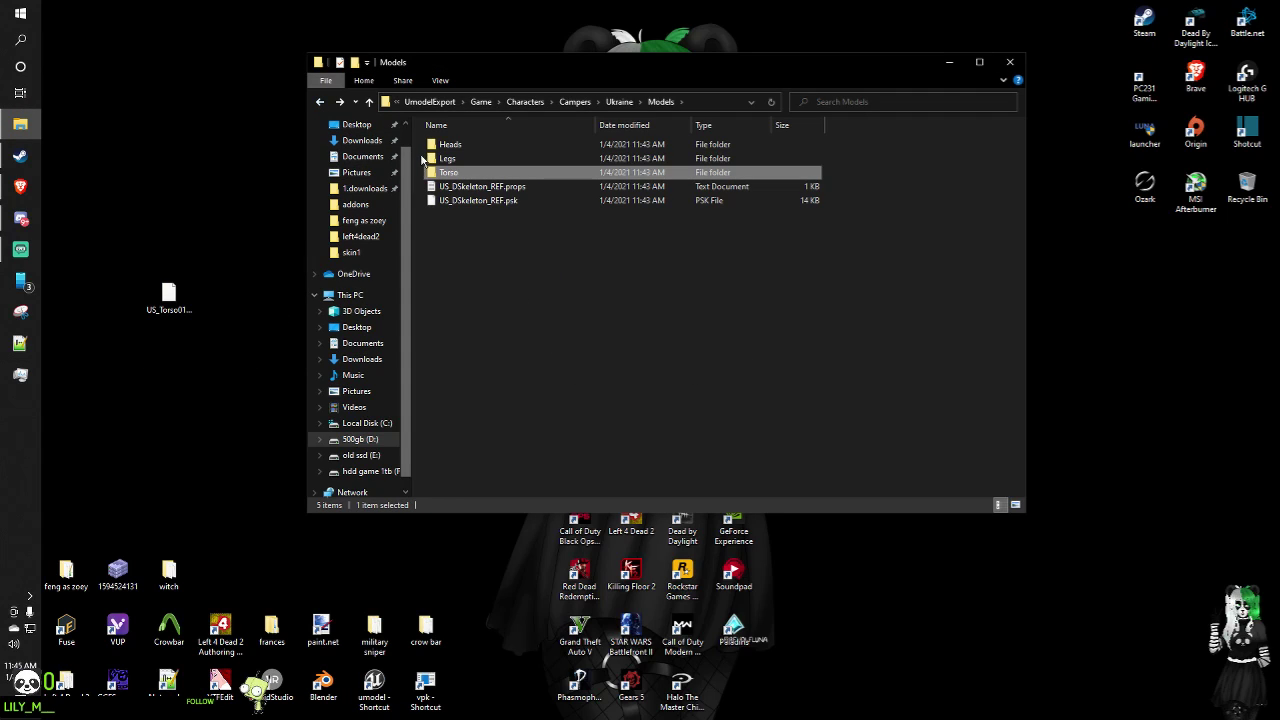
{"action": "left_click", "coordinate": [440, 161]}
{"action": "double_click", "coordinate": [440, 162]}
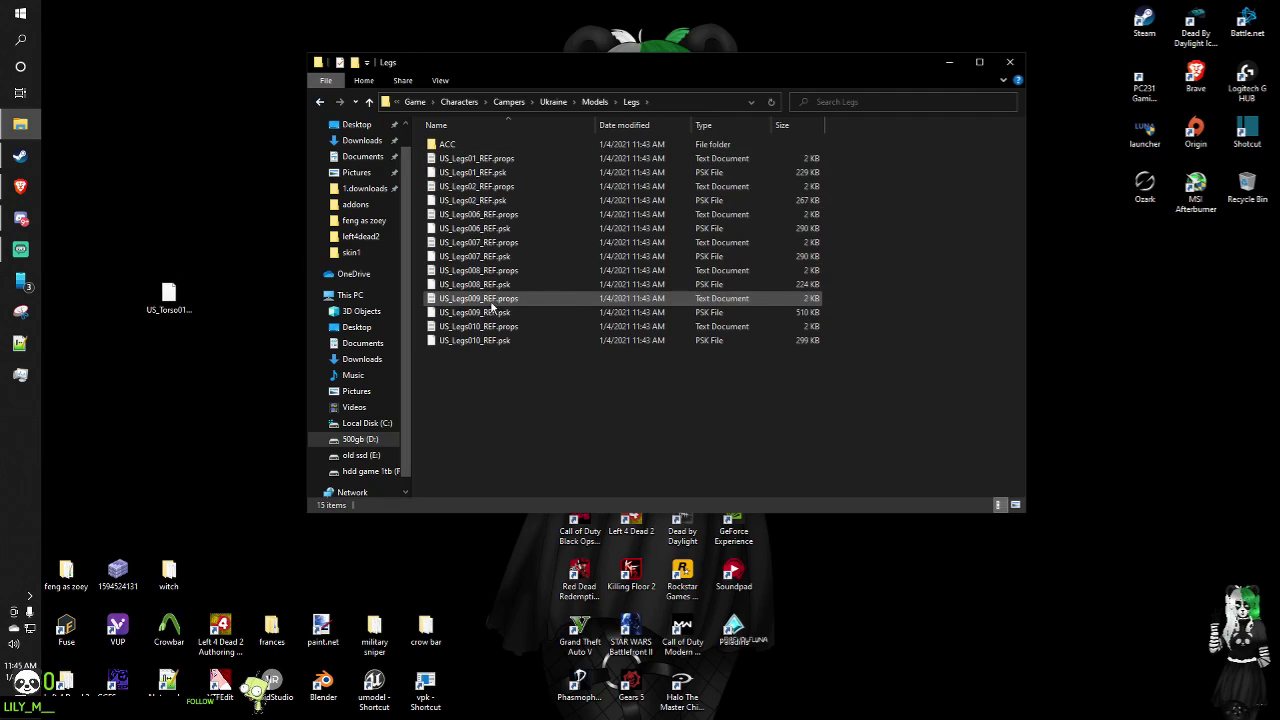
{"action": "left_click_drag", "start_coordinate": [503, 341], "coordinate": [177, 372]}
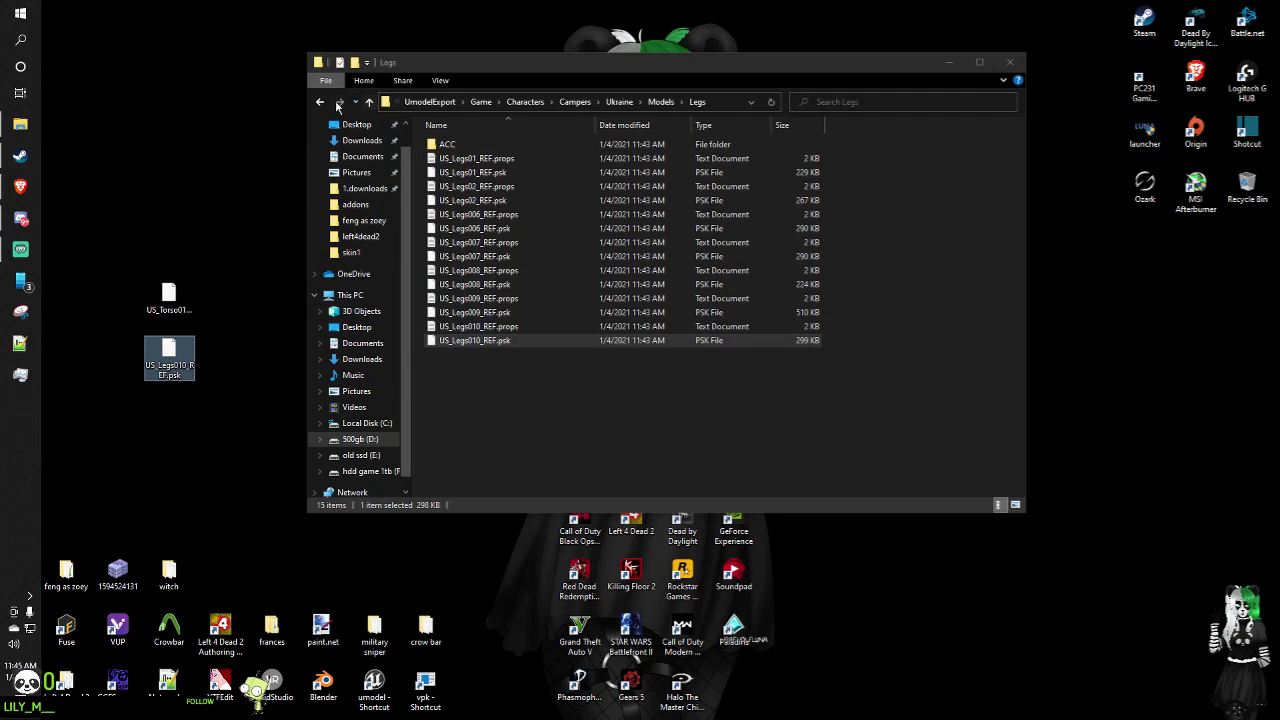
Step: Copy US_Head00_REF.psk and US_Hair_ACC010_REF.psk to the desktop, then return to the Ukraine folder
{"action": "left_click", "coordinate": [319, 101]}
{"action": "double_click", "coordinate": [450, 144]}
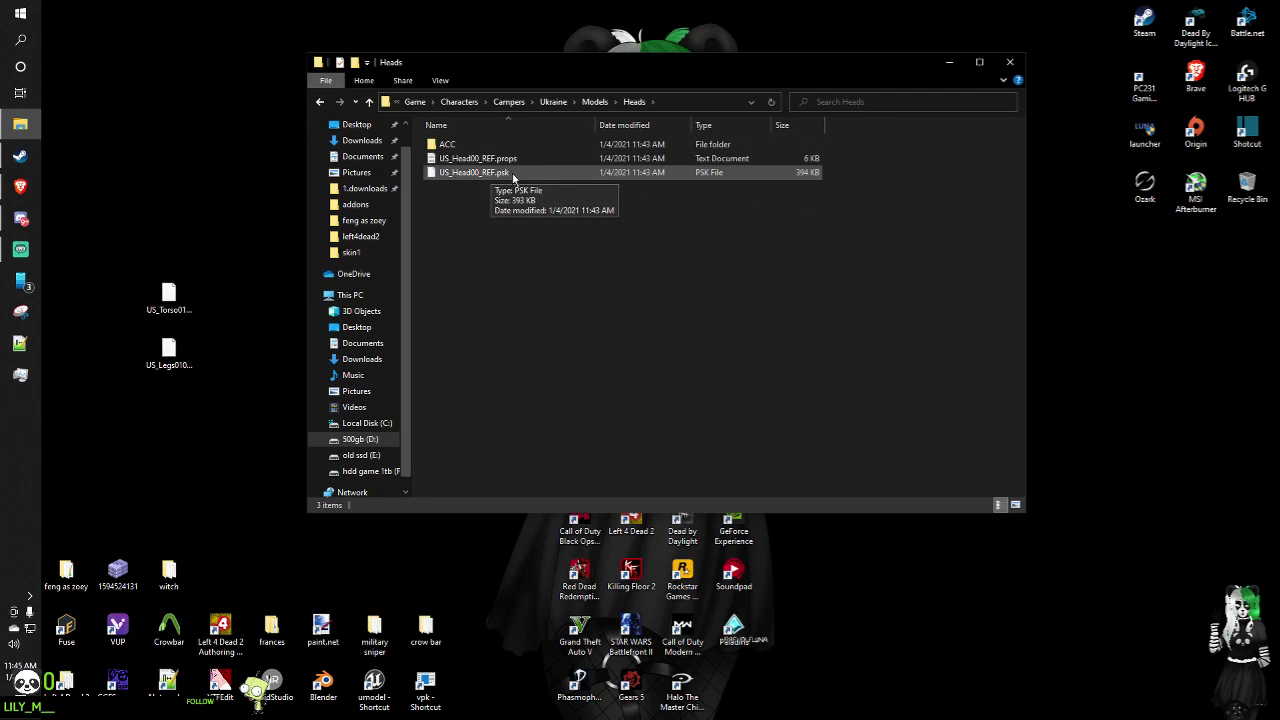
{"action": "left_click_drag", "start_coordinate": [517, 181], "coordinate": [198, 258]}
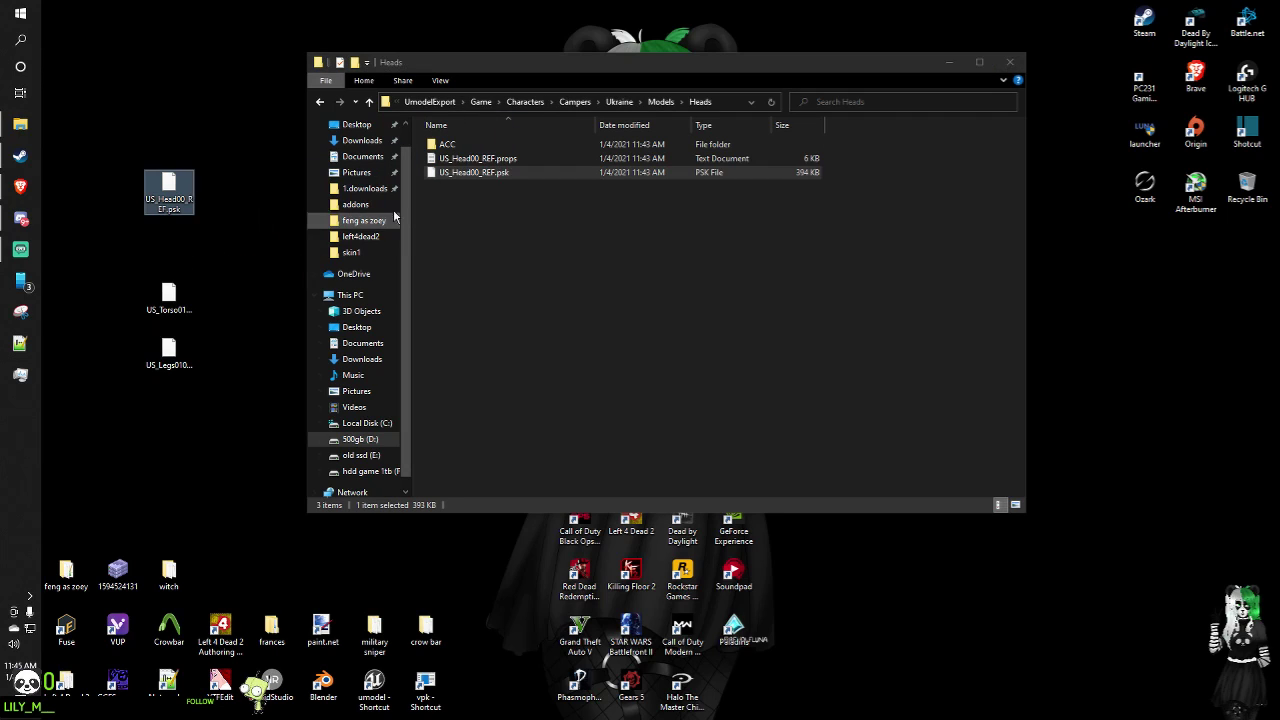
{"action": "double_click", "coordinate": [445, 145]}
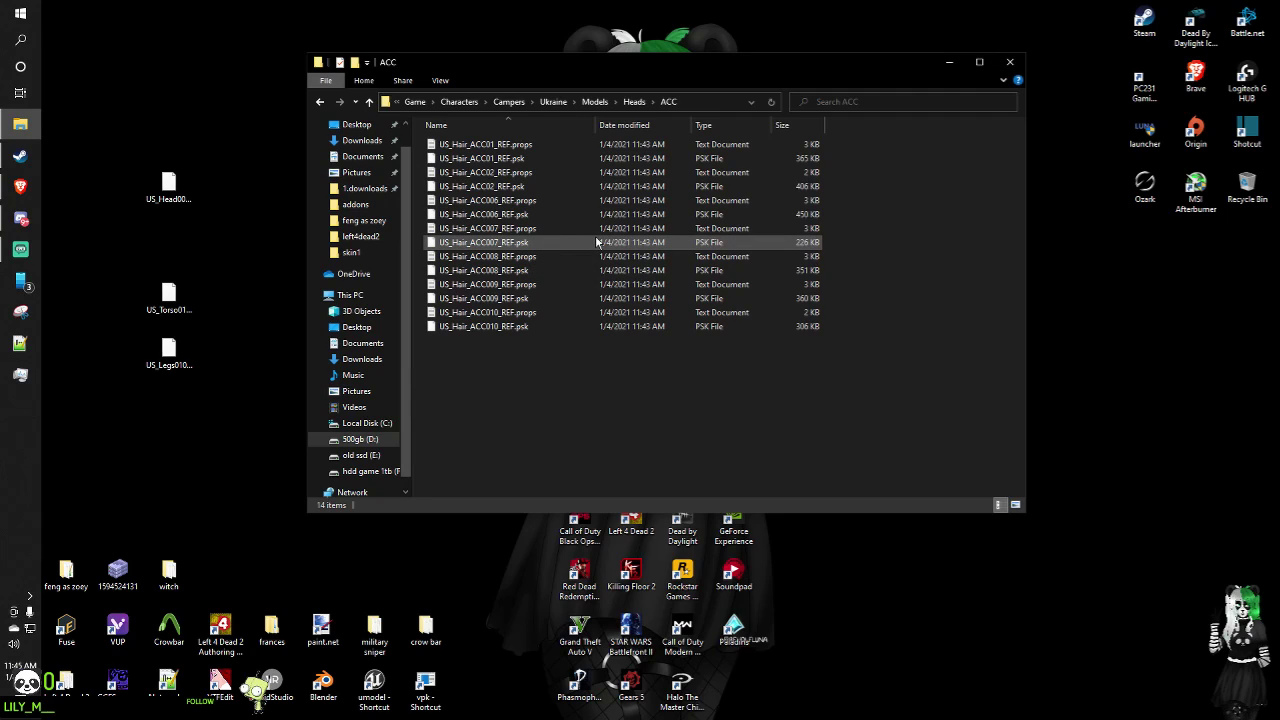
{"action": "left_click", "coordinate": [628, 328]}
{"action": "left_click_drag", "start_coordinate": [628, 328], "coordinate": [222, 258]}
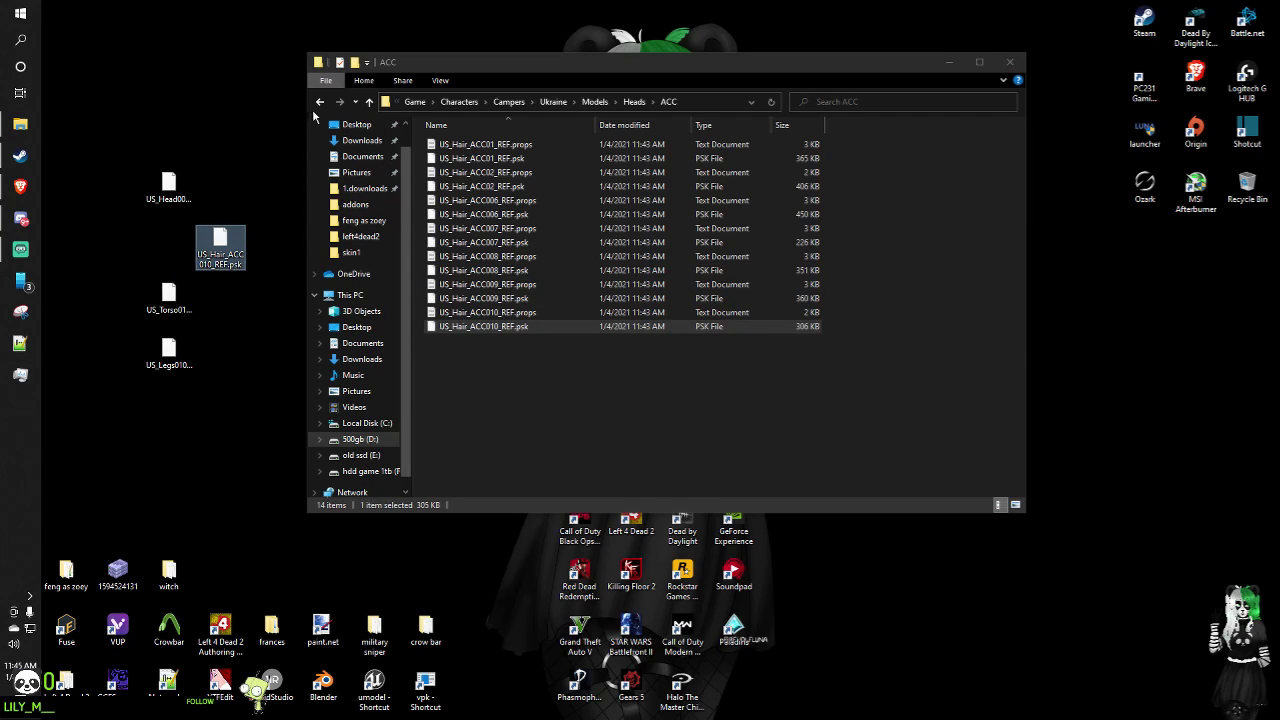
{"action": "left_click", "coordinate": [320, 104]}
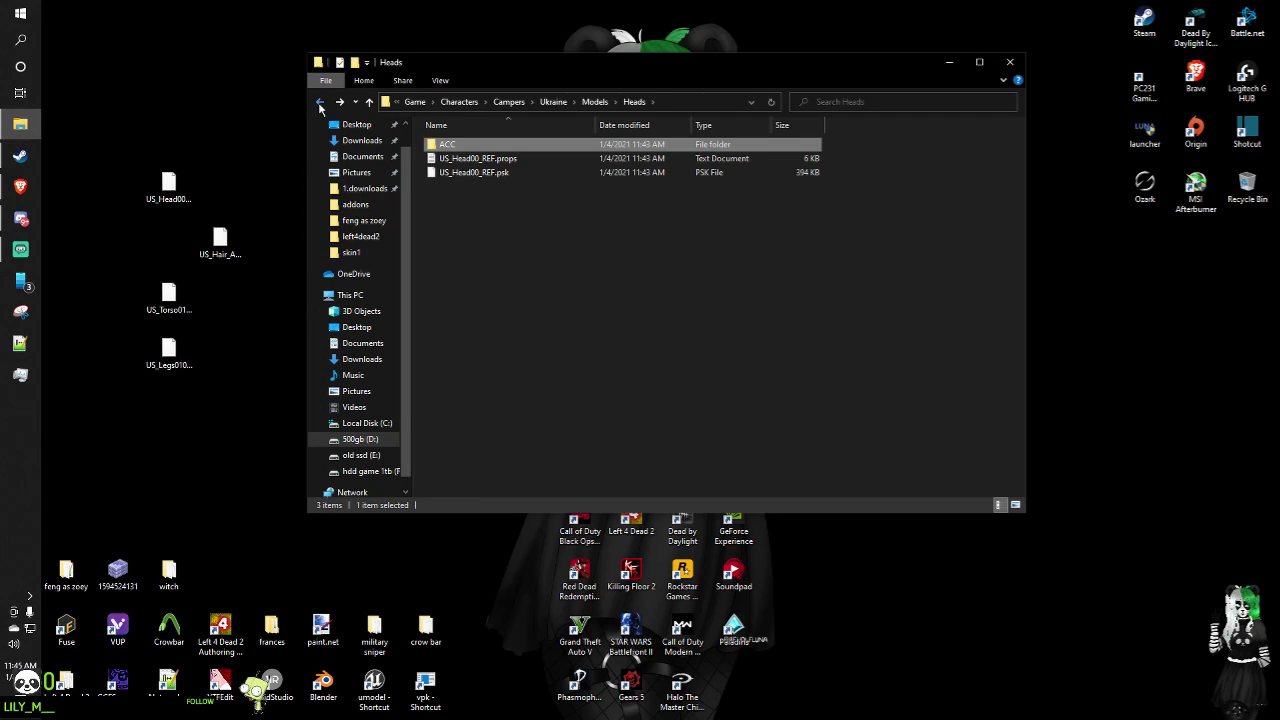
{"action": "left_click", "coordinate": [320, 104]}
{"action": "left_click", "coordinate": [320, 104]}
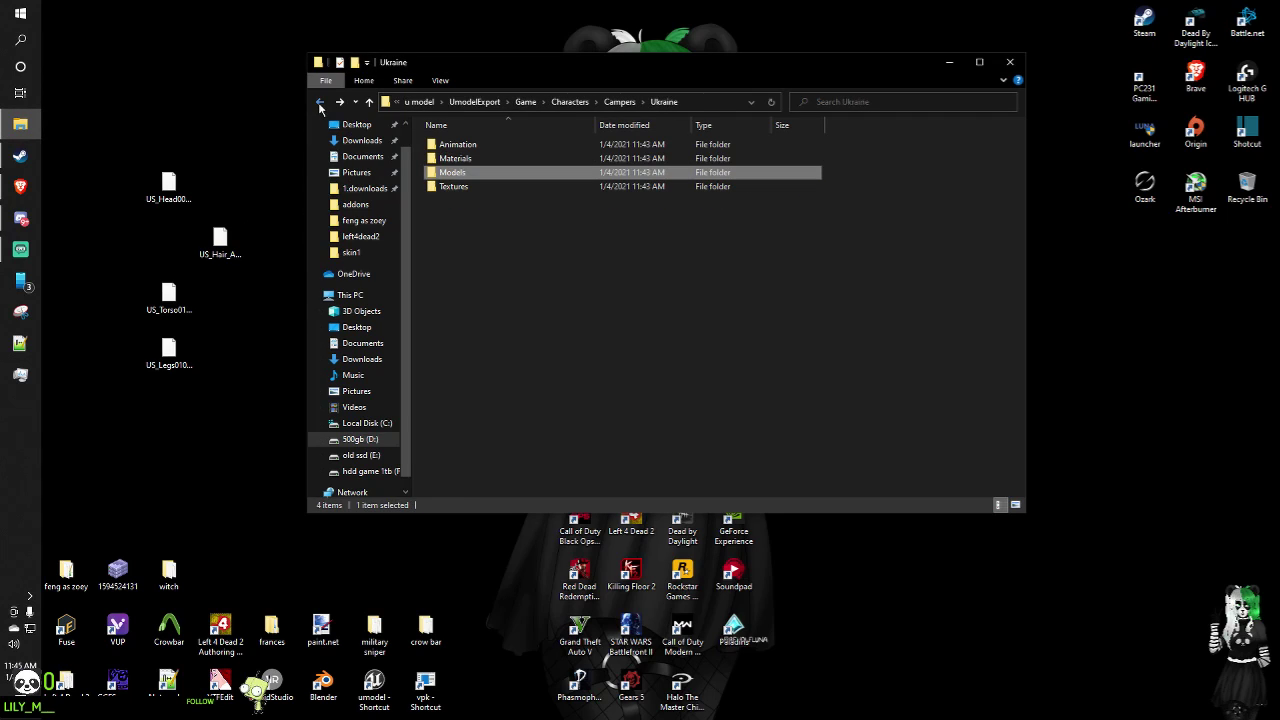
Step: Copy the Outfit00 hair, head, torso and legs _BC textures to the desktop
{"action": "double_click", "coordinate": [454, 187]}
{"action": "double_click", "coordinate": [480, 147]}
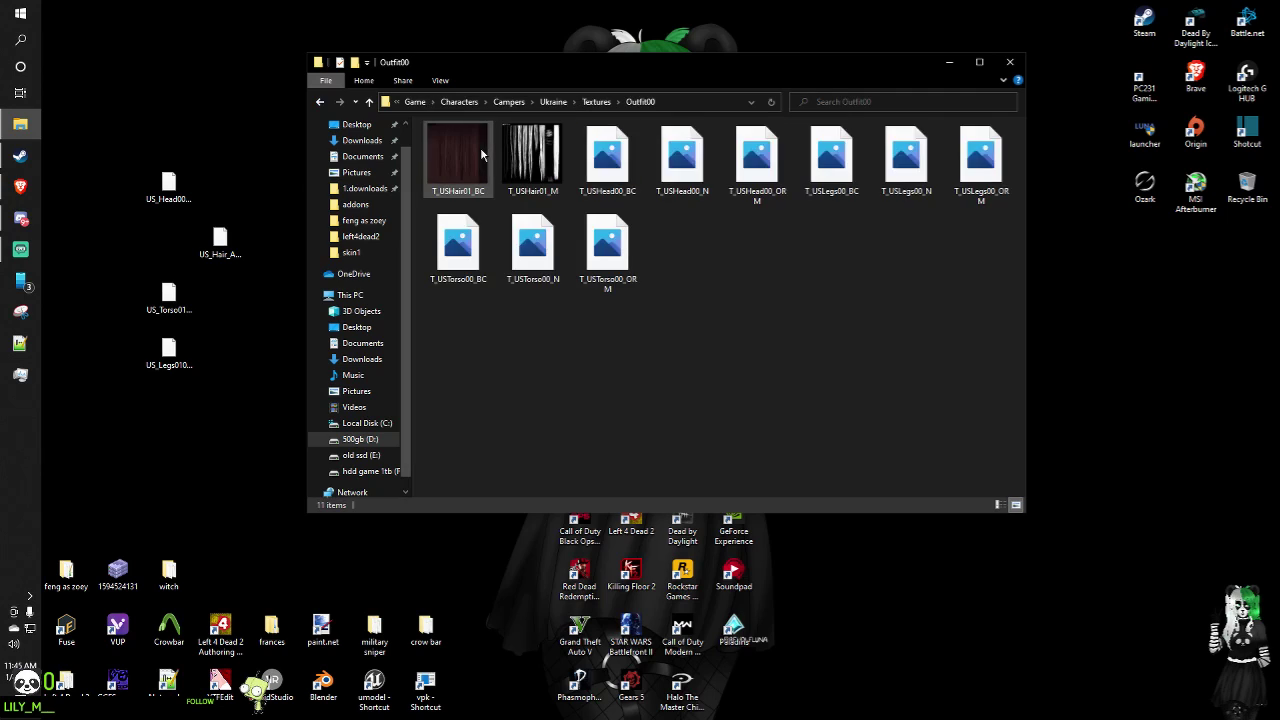
{"action": "left_click_drag", "start_coordinate": [472, 165], "coordinate": [220, 245]}
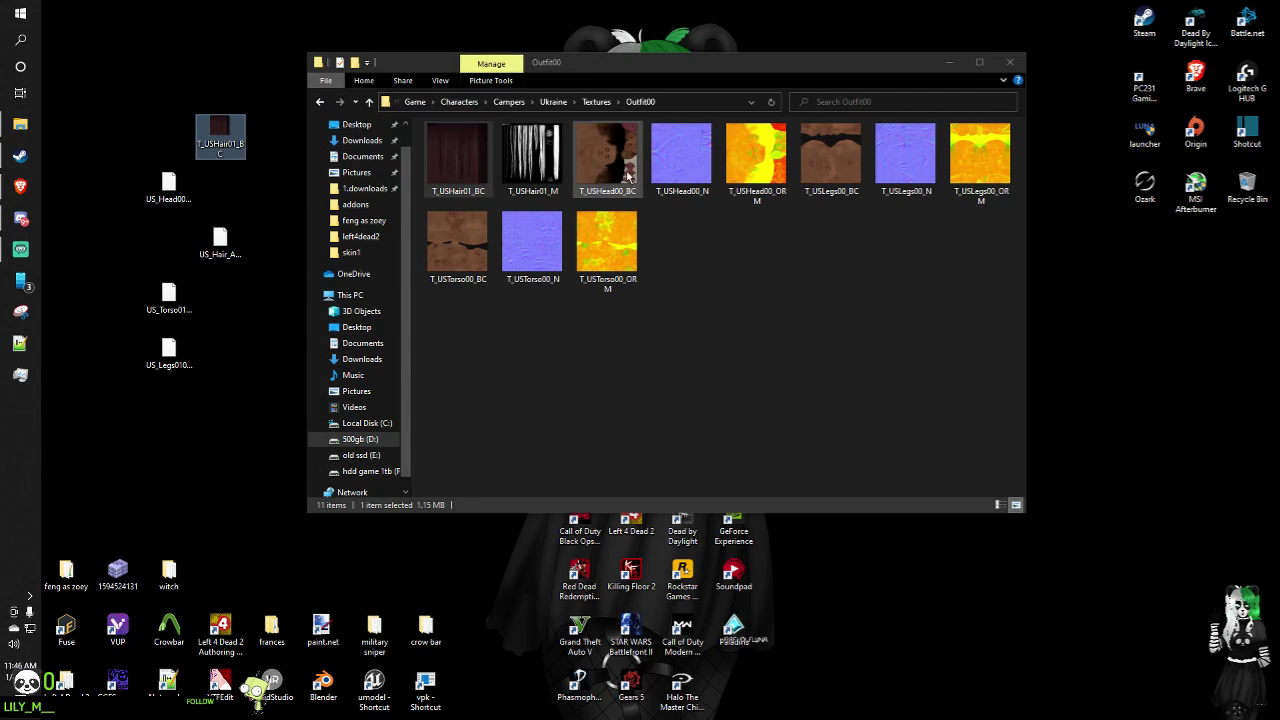
{"action": "left_click_drag", "start_coordinate": [622, 152], "coordinate": [250, 348]}
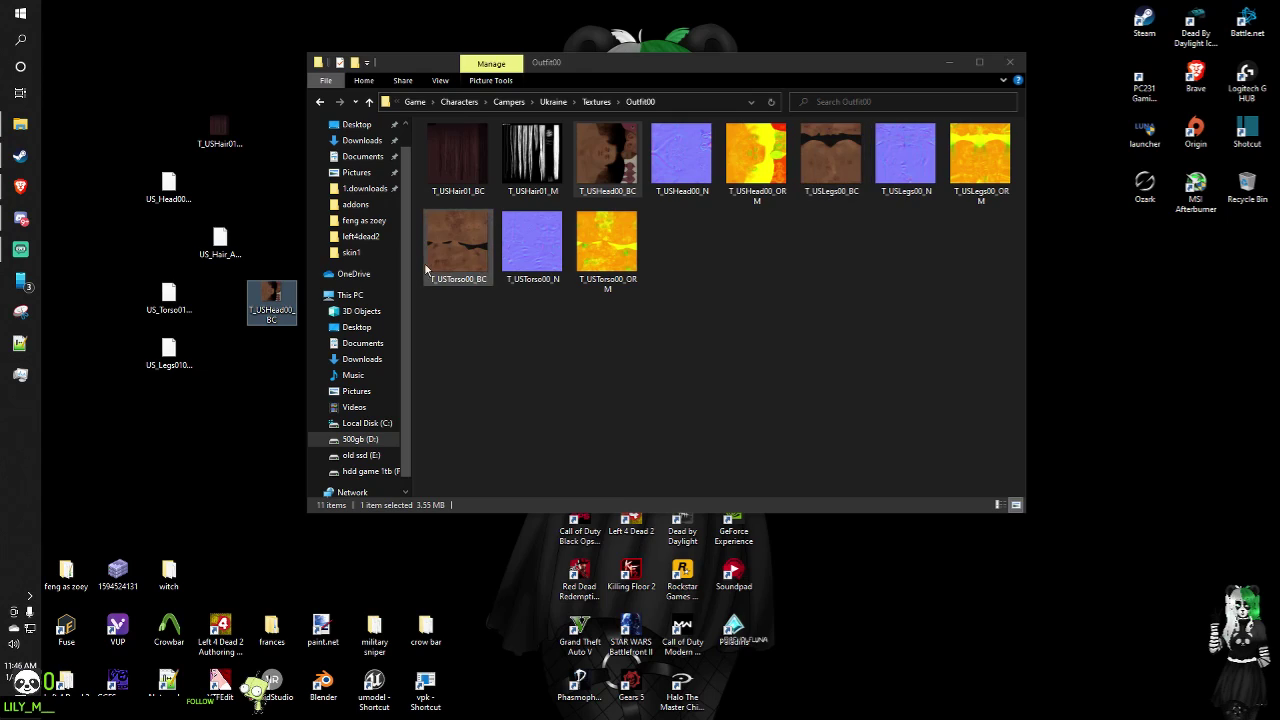
{"action": "left_click_drag", "start_coordinate": [465, 255], "coordinate": [268, 350]}
{"action": "left_click_drag", "start_coordinate": [822, 175], "coordinate": [268, 415]}
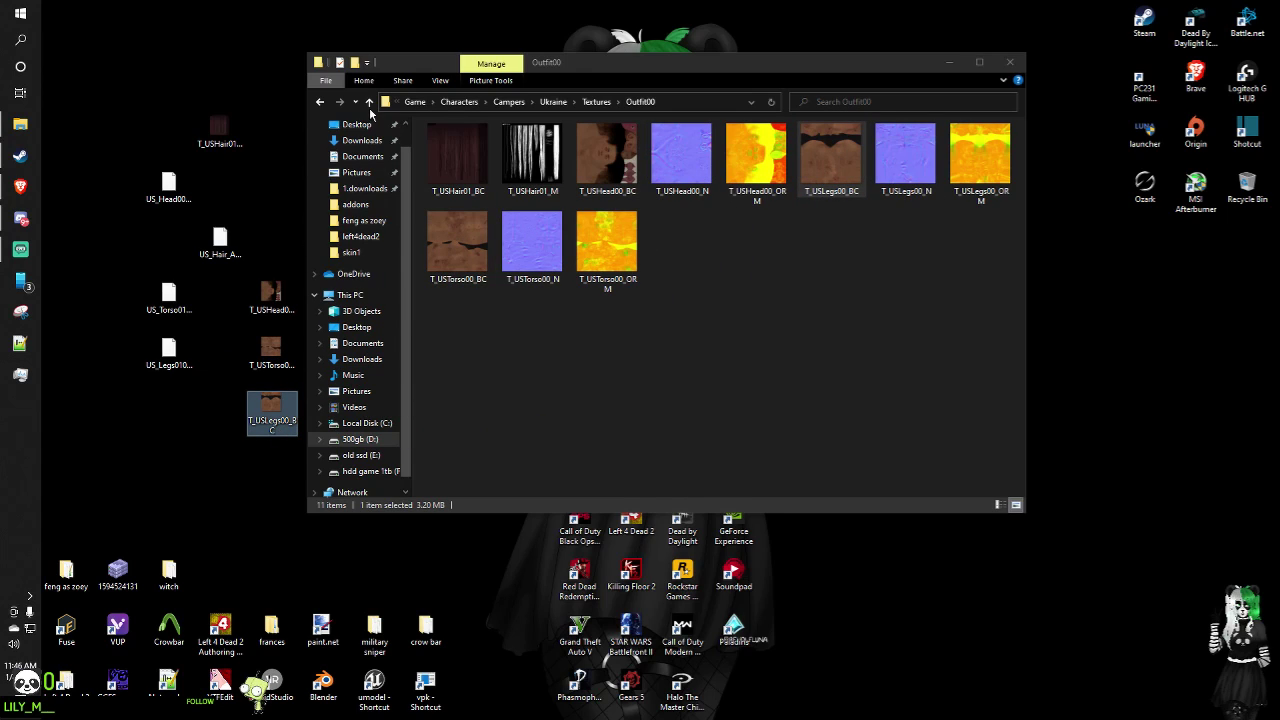
Step: Swap in the Outfit010 hair texture and copy T_USAcc010_BC and T_USPijama010_BC to the desktop
{"action": "left_click", "coordinate": [320, 102]}
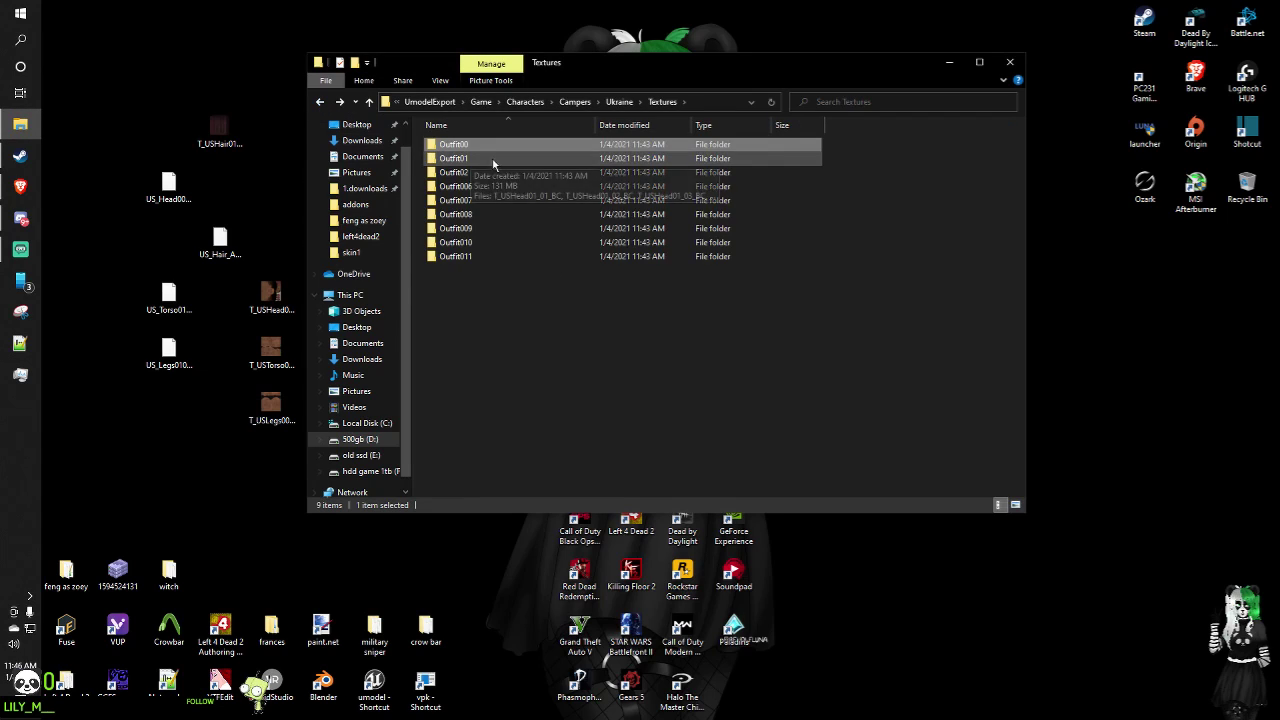
{"action": "double_click", "coordinate": [501, 242]}
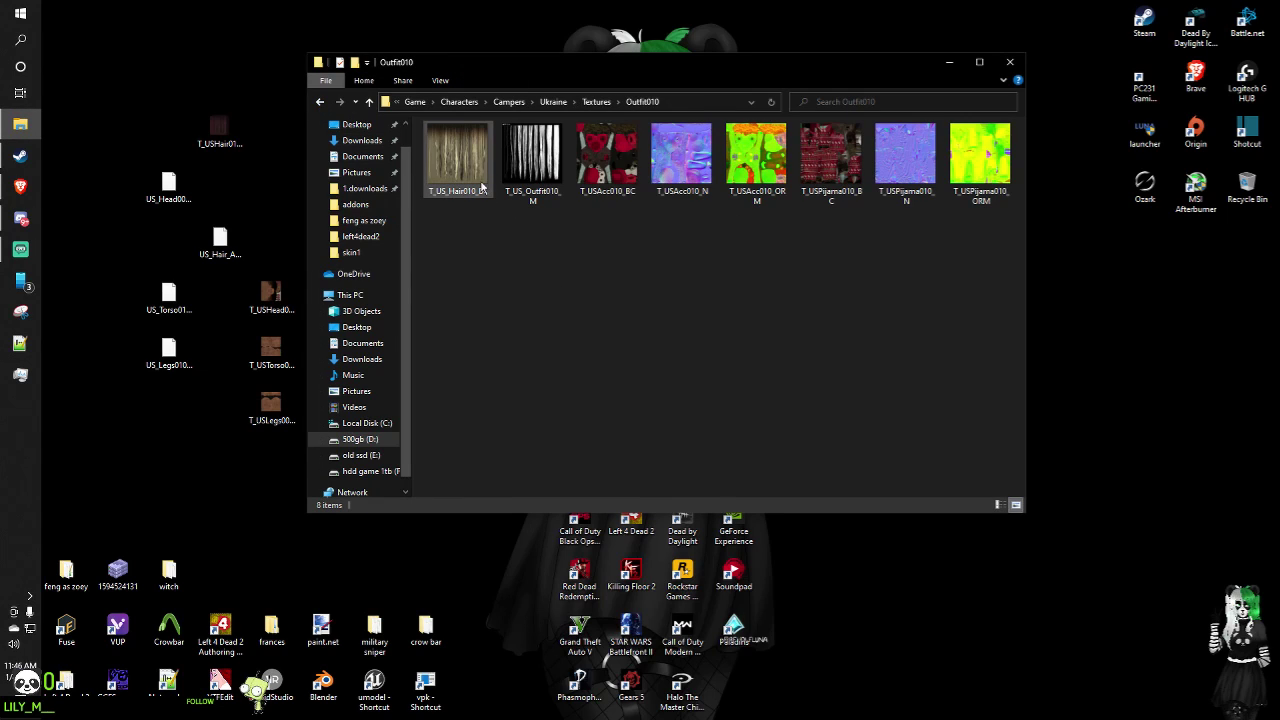
{"action": "left_click_drag", "start_coordinate": [487, 155], "coordinate": [240, 136]}
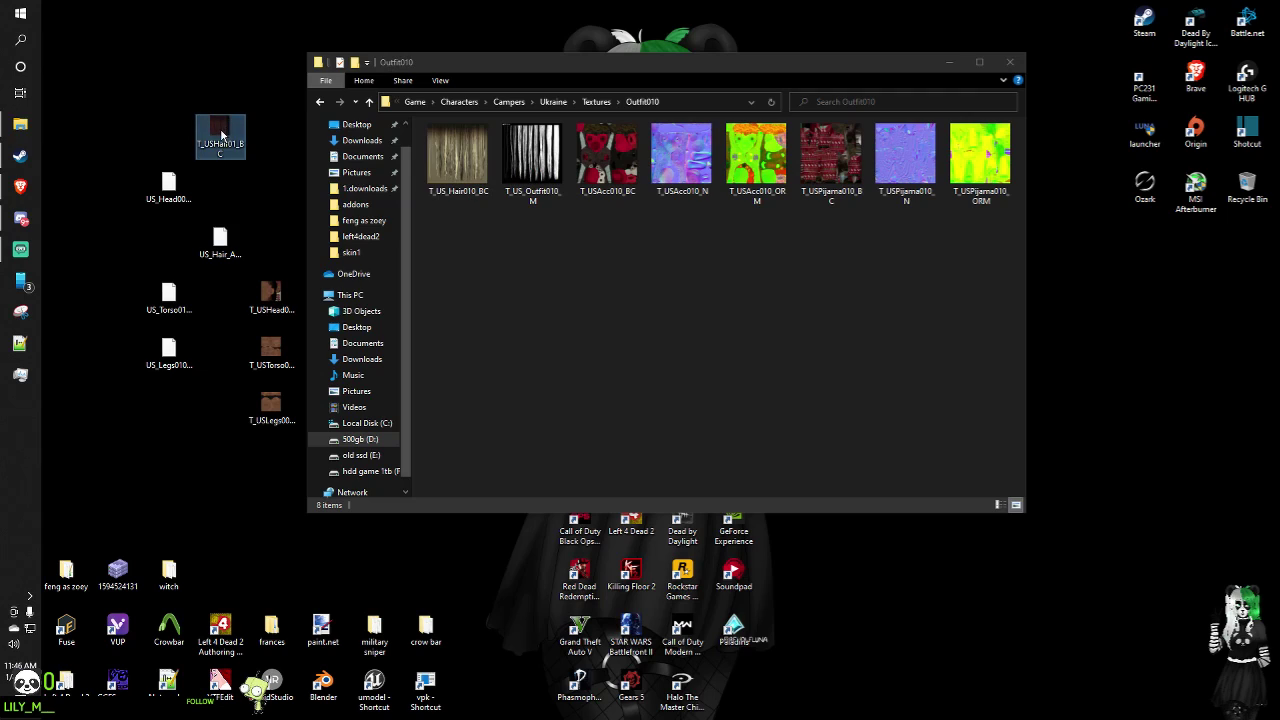
{"action": "right_click", "coordinate": [245, 138]}
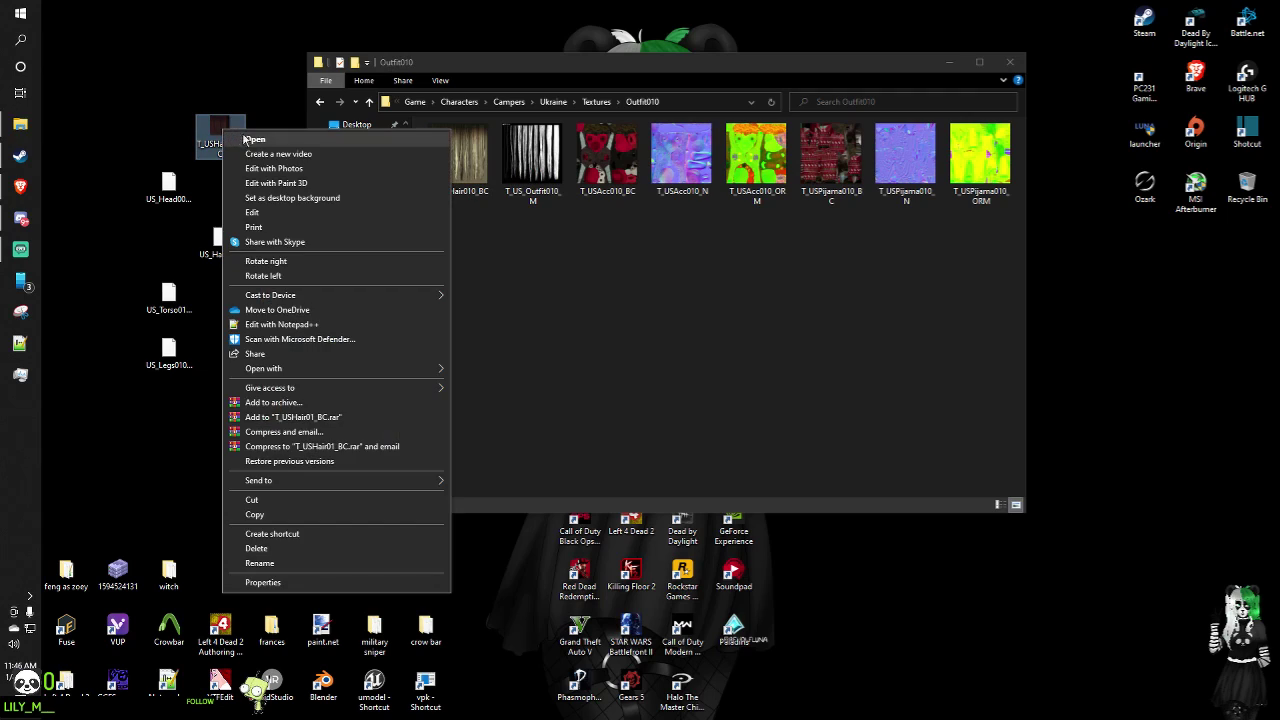
{"action": "left_click", "coordinate": [335, 547]}
{"action": "left_click_drag", "start_coordinate": [457, 175], "coordinate": [212, 112]}
{"action": "left_click_drag", "start_coordinate": [618, 158], "coordinate": [232, 166]}
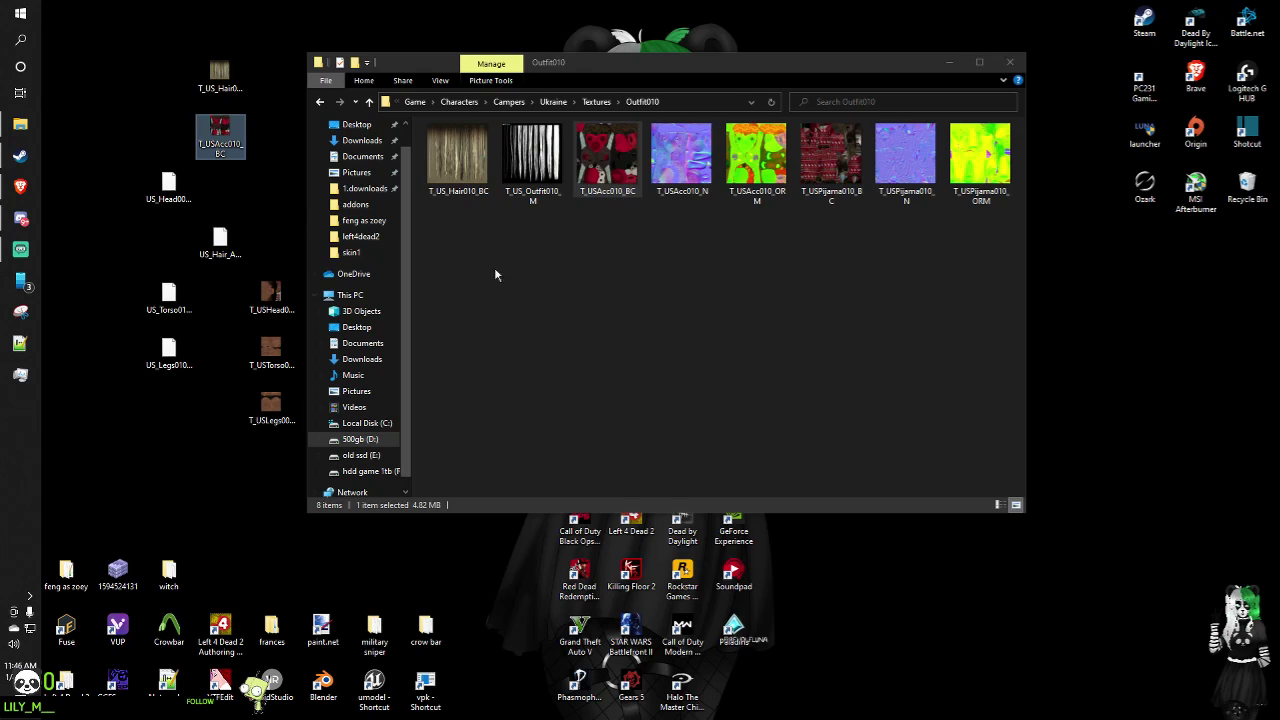
{"action": "left_click_drag", "start_coordinate": [840, 152], "coordinate": [115, 248]}
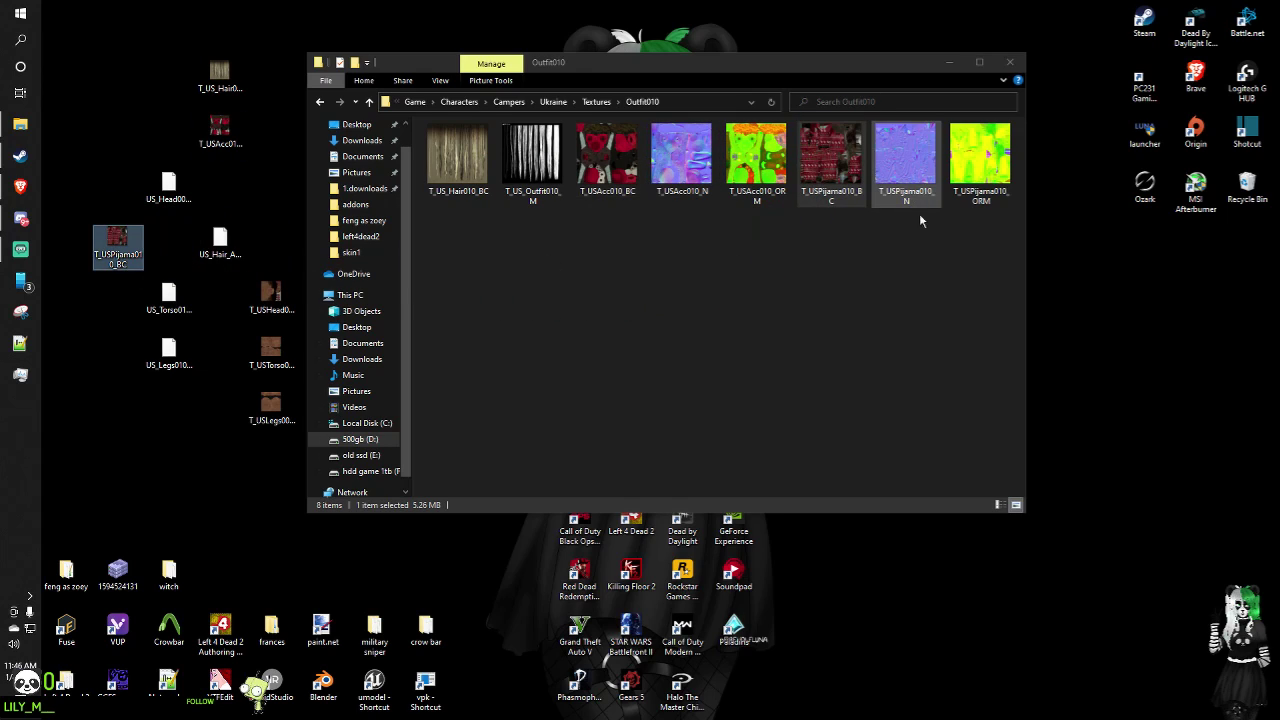
{"action": "left_click", "coordinate": [1006, 62]}
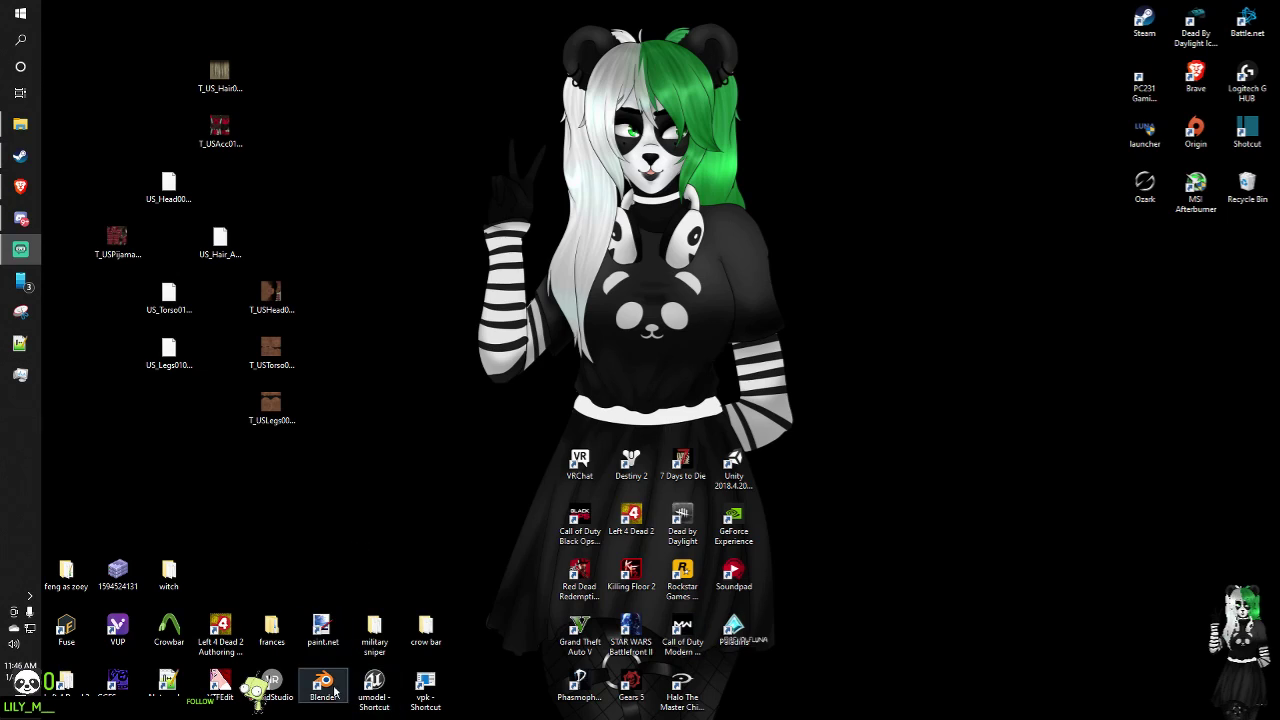
Step: Launch Blender, dismiss the splash screen and box-select the default cube, camera and light
{"action": "double_click", "coordinate": [335, 690]}
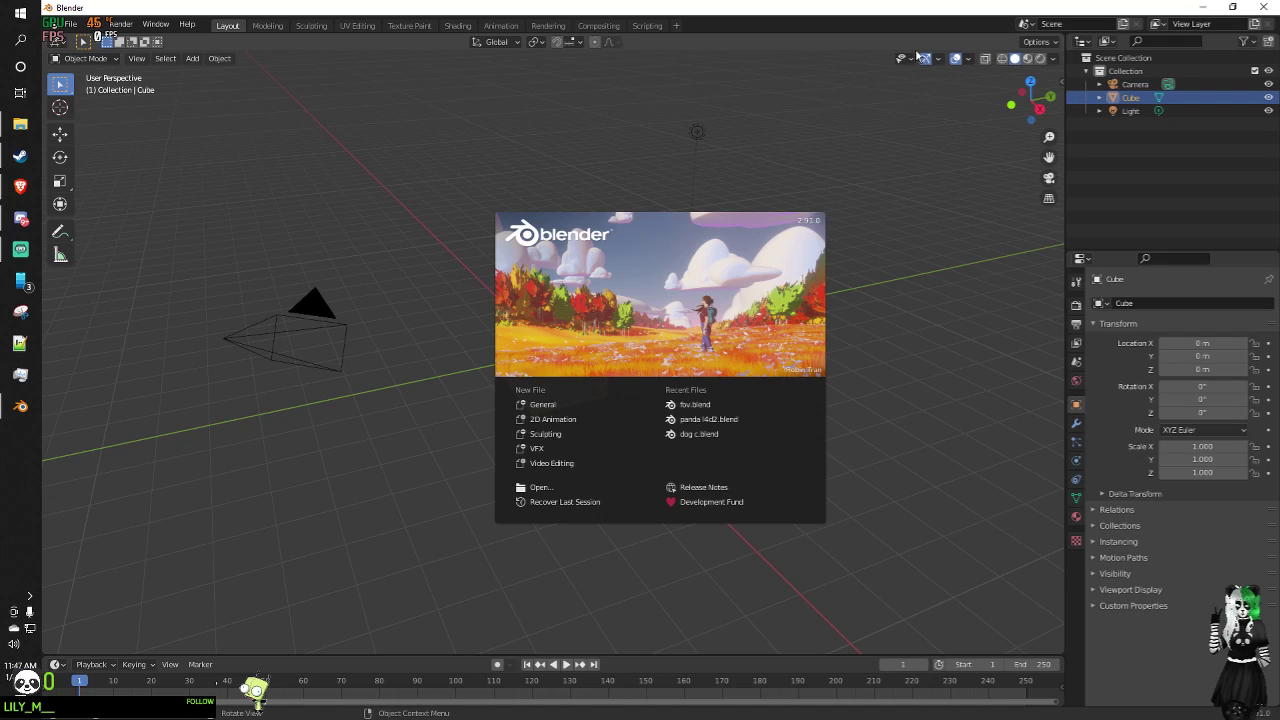
{"action": "left_click", "coordinate": [962, 184]}
{"action": "left_click_drag", "start_coordinate": [200, 112], "coordinate": [812, 480]}
Step: Delete the default objects and import the four desktop .psk meshes as skeleton meshes
{"action": "right_click", "coordinate": [522, 342]}
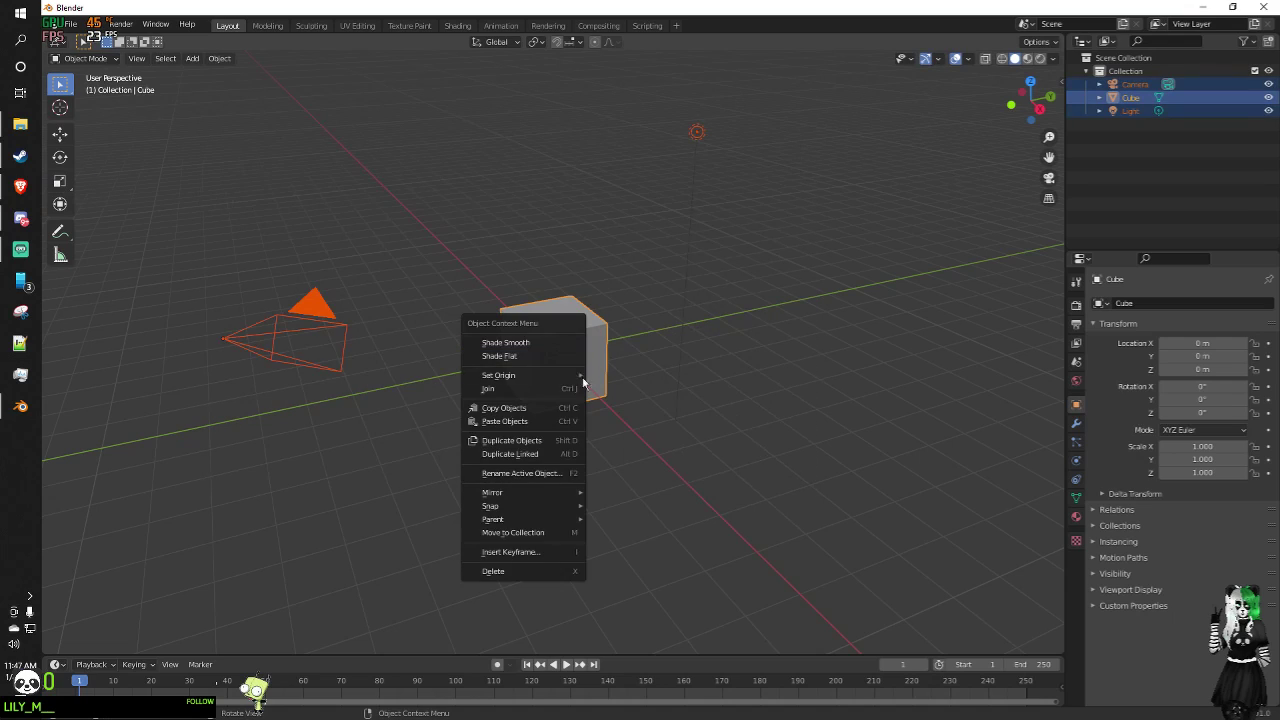
{"action": "left_click", "coordinate": [544, 571]}
{"action": "left_click", "coordinate": [70, 23]}
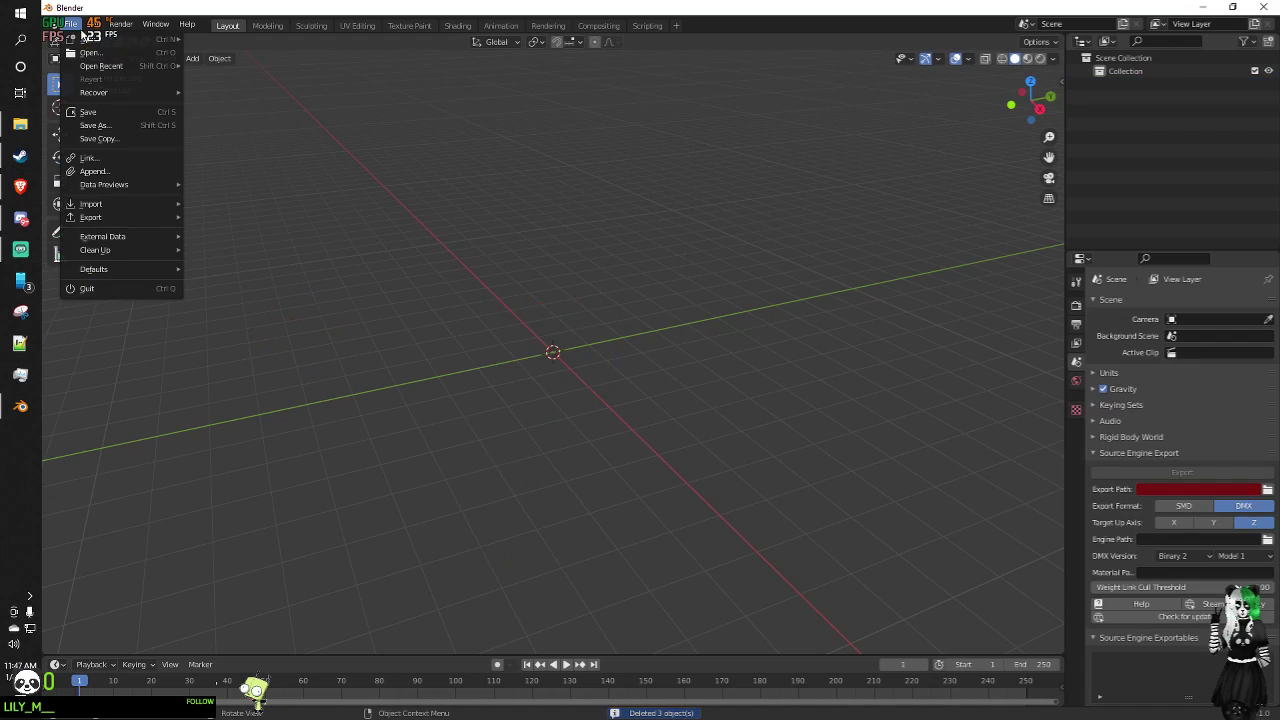
{"action": "mouse_move", "coordinate": [140, 207]}
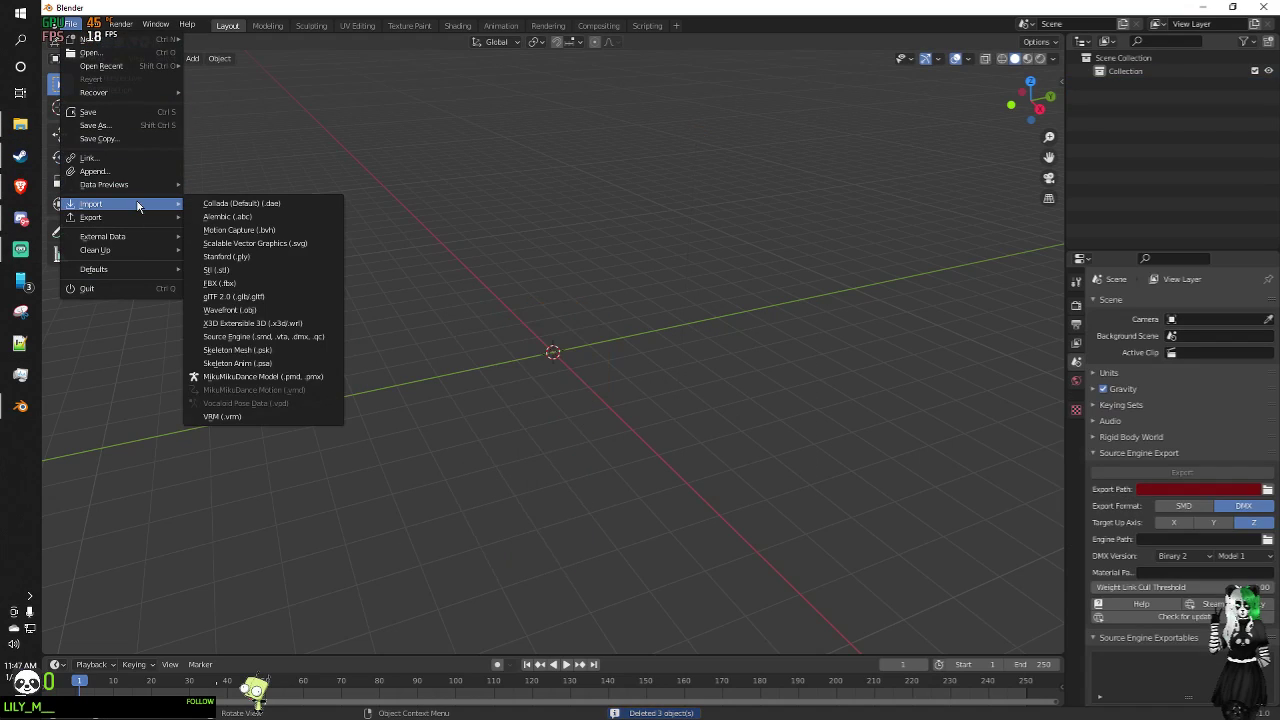
{"action": "left_click", "coordinate": [281, 352]}
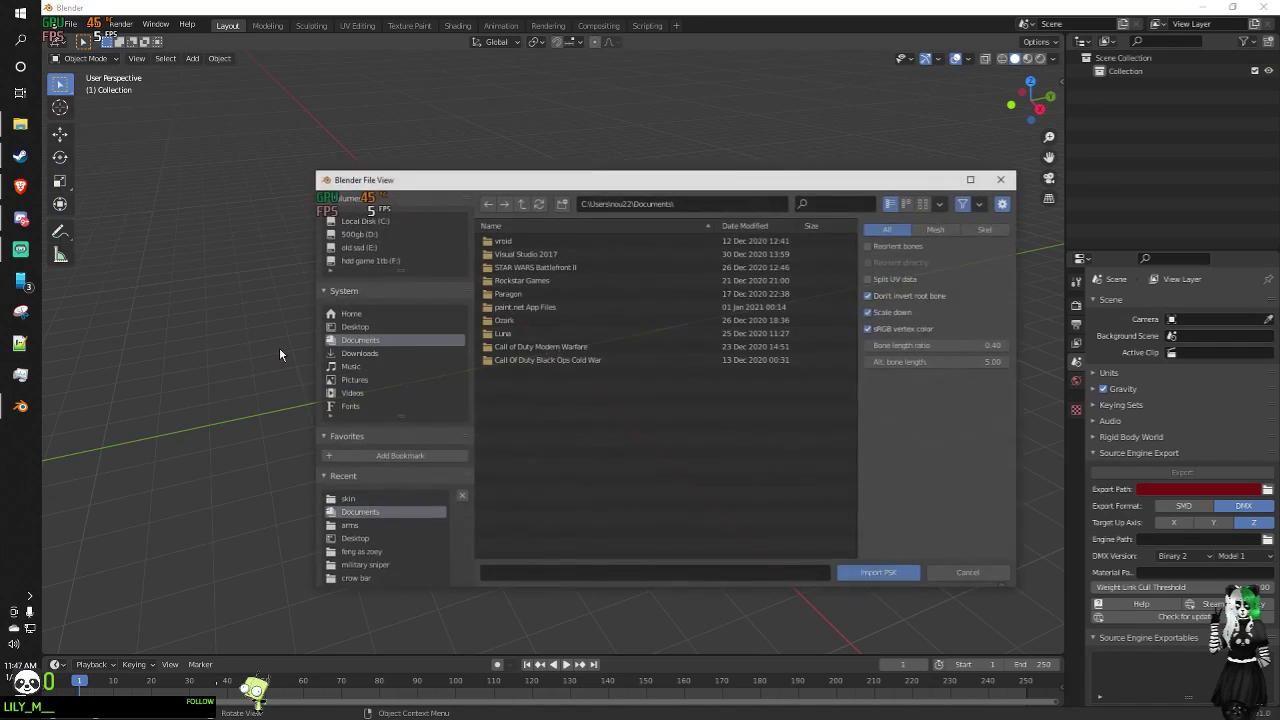
{"action": "left_click", "coordinate": [372, 327]}
{"action": "left_click_drag", "start_coordinate": [551, 393], "coordinate": [525, 316]}
{"action": "left_click", "coordinate": [892, 575]}
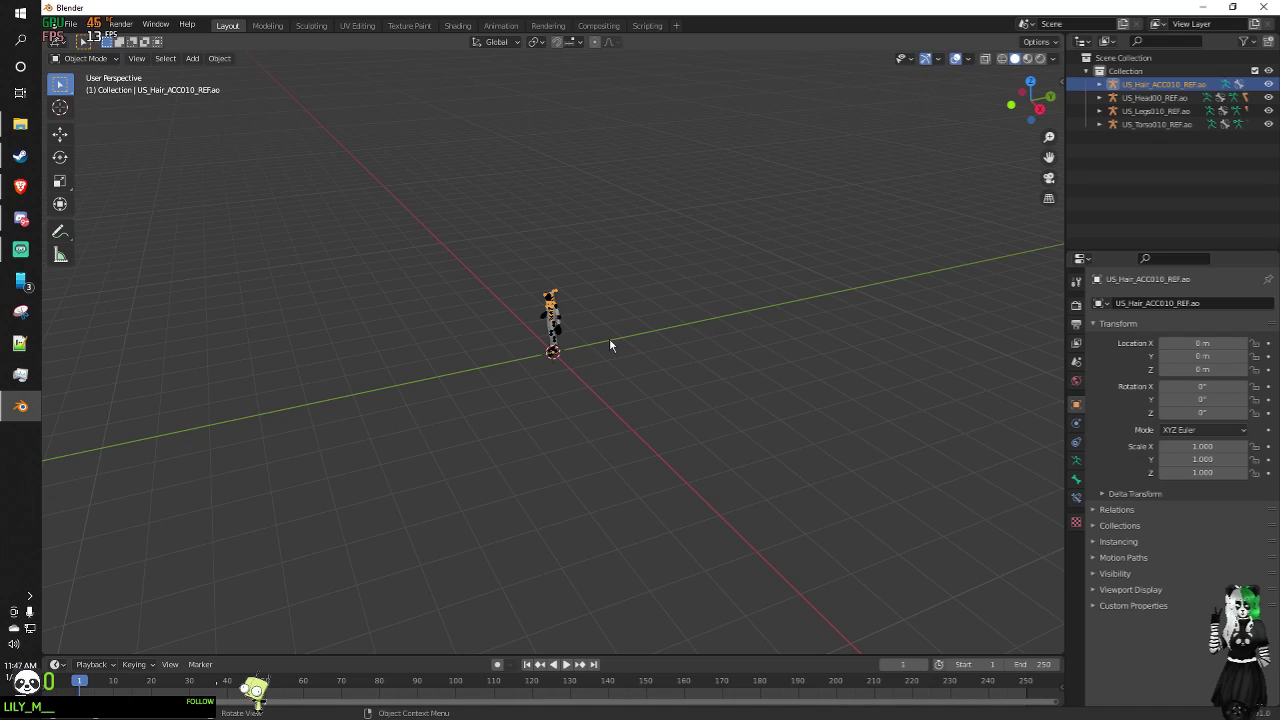
Step: Frame the character, then select and delete the four imported armatures
{"action": "middle_click_drag", "start_coordinate": [619, 285], "coordinate": [734, 197]}
{"action": "scroll", "coordinate": [677, 216], "scroll_direction": "up", "scroll_amount": 3}
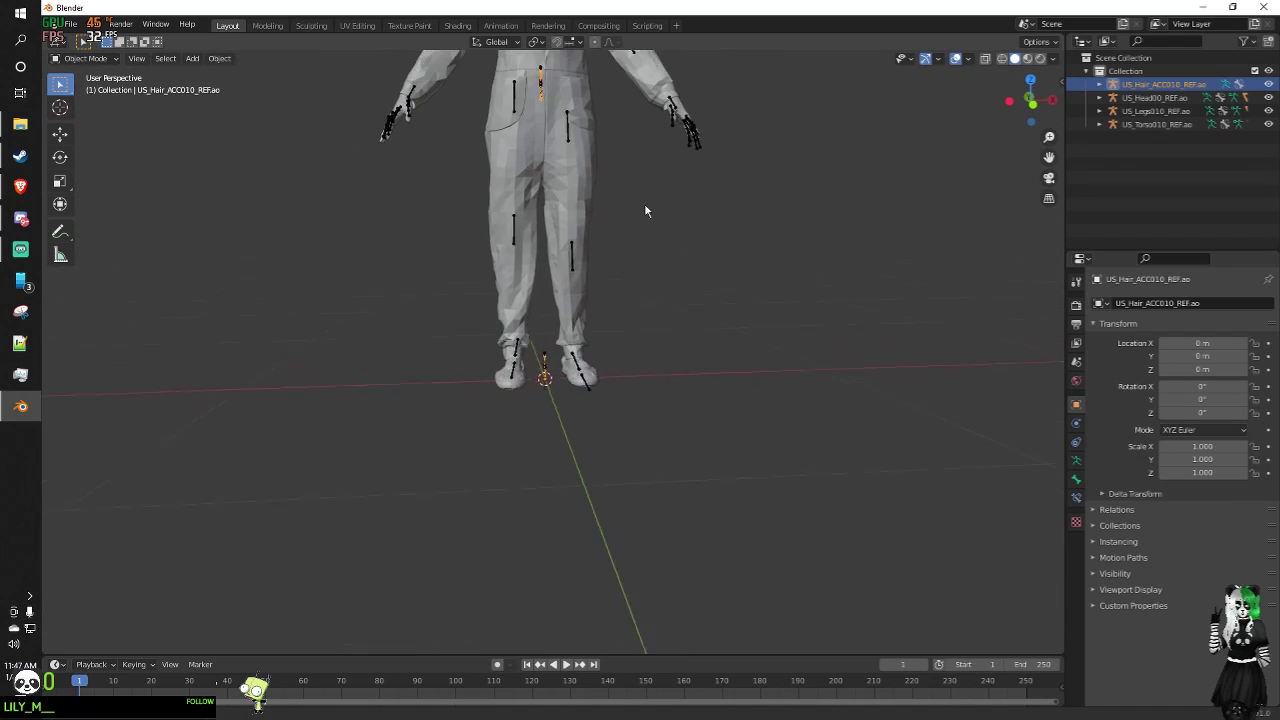
{"action": "key", "text": "Home"}
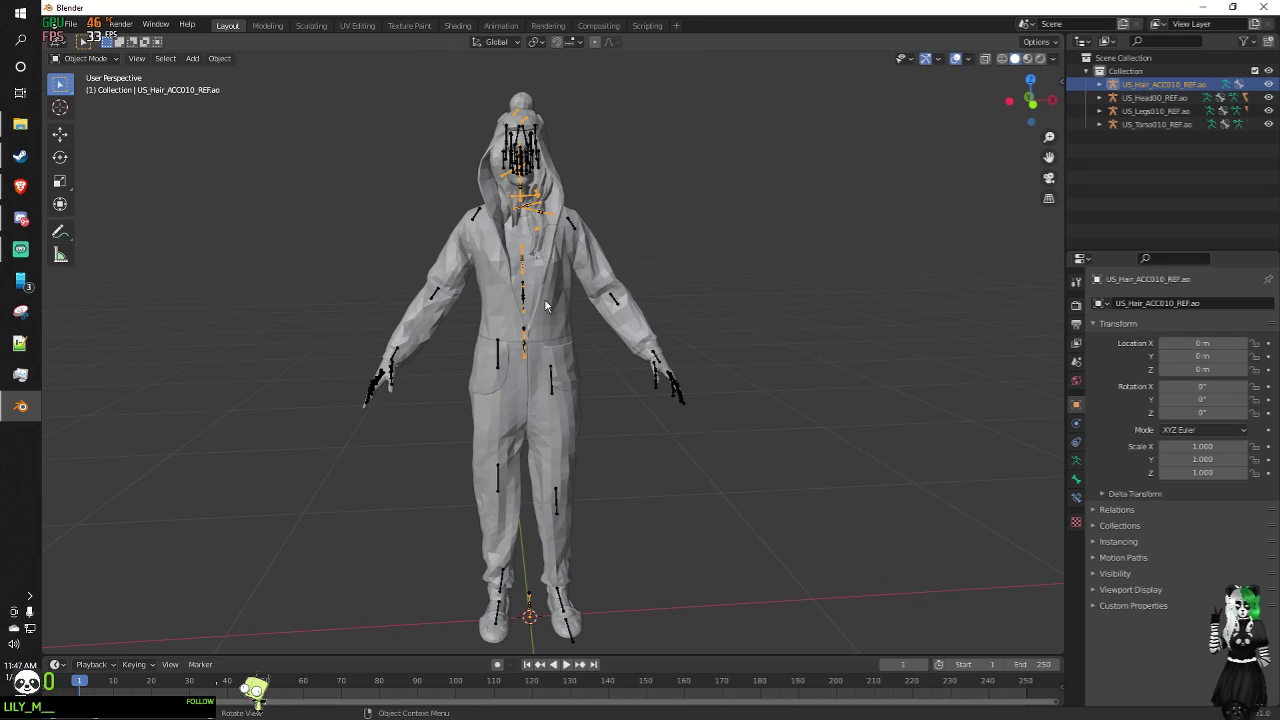
{"action": "left_click", "coordinate": [552, 382], "text": "shift"}
{"action": "left_click", "coordinate": [535, 153], "text": "shift"}
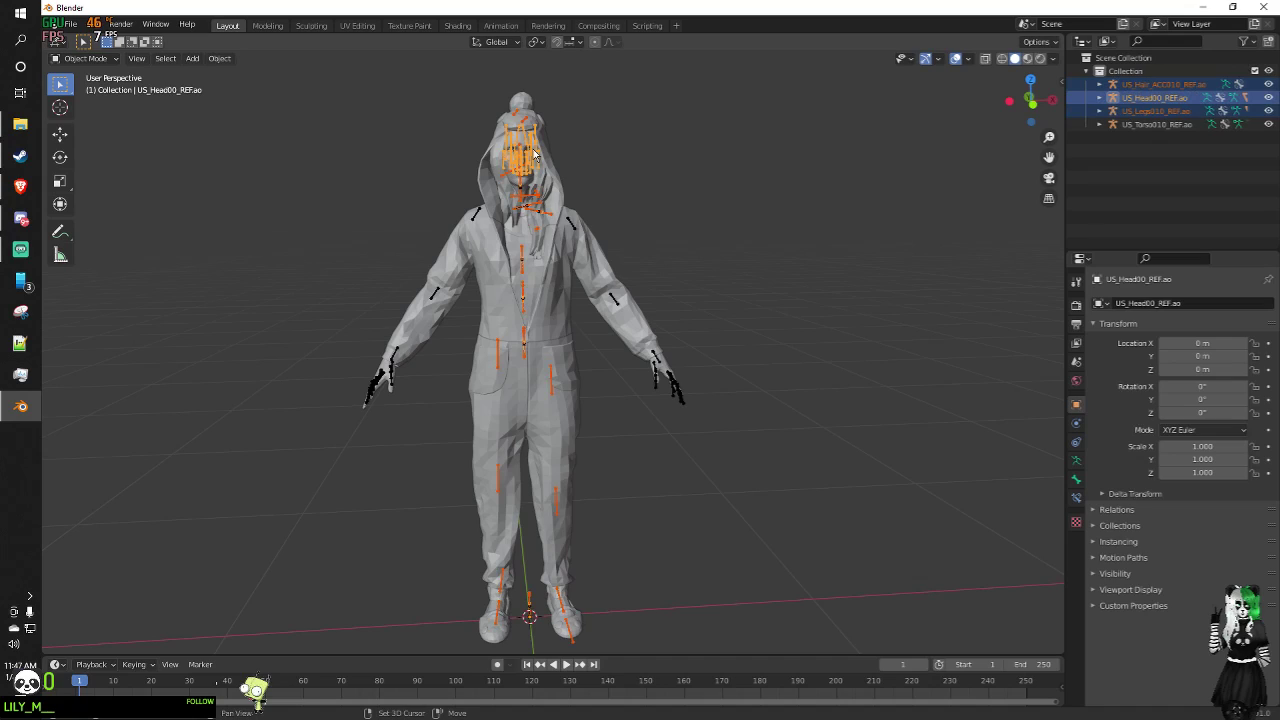
{"action": "left_click", "coordinate": [372, 390], "text": "shift"}
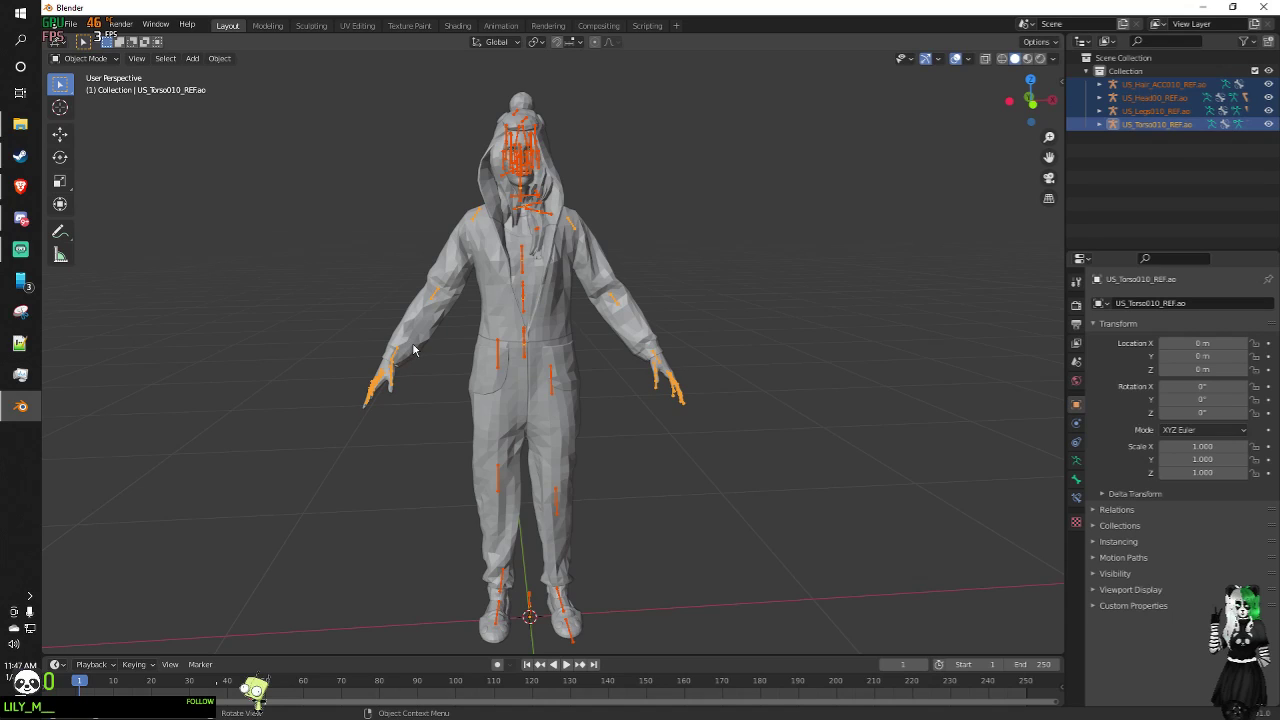
{"action": "key", "text": "Delete"}
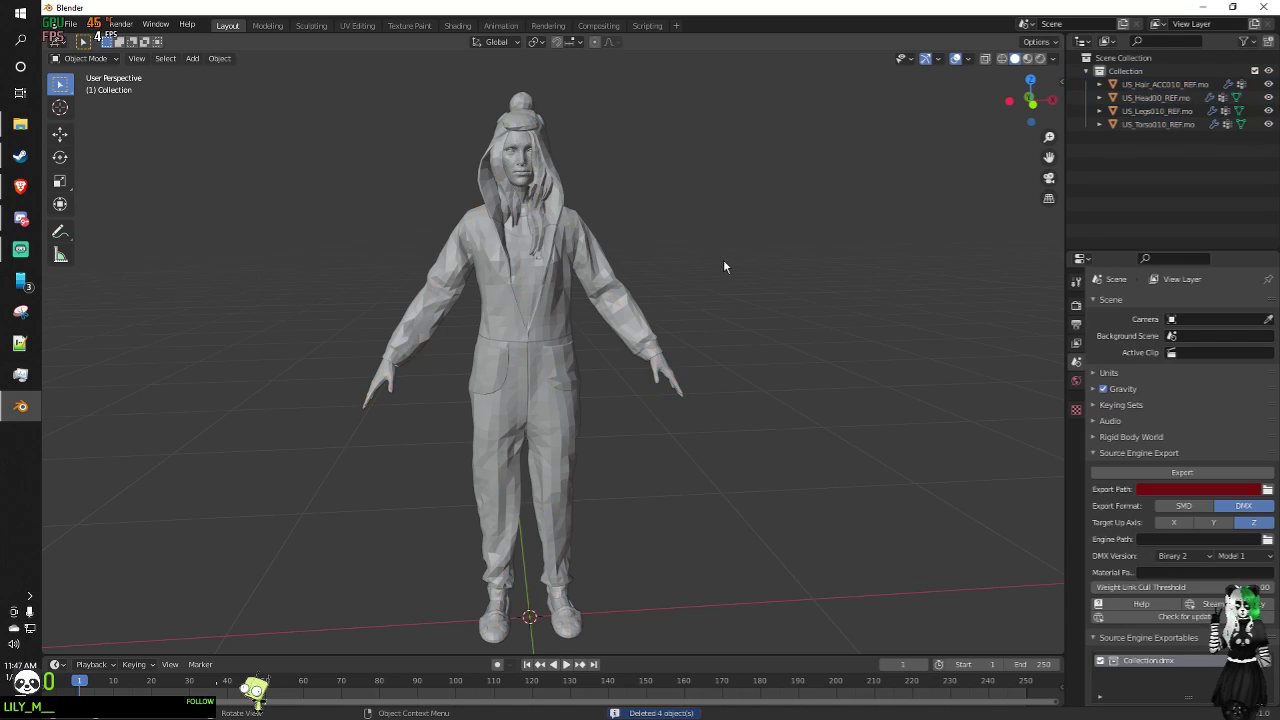
Step: Join the legs, torso, head and hair meshes into one object, with the hair active
{"action": "left_click_drag", "start_coordinate": [391, 81], "coordinate": [850, 650]}
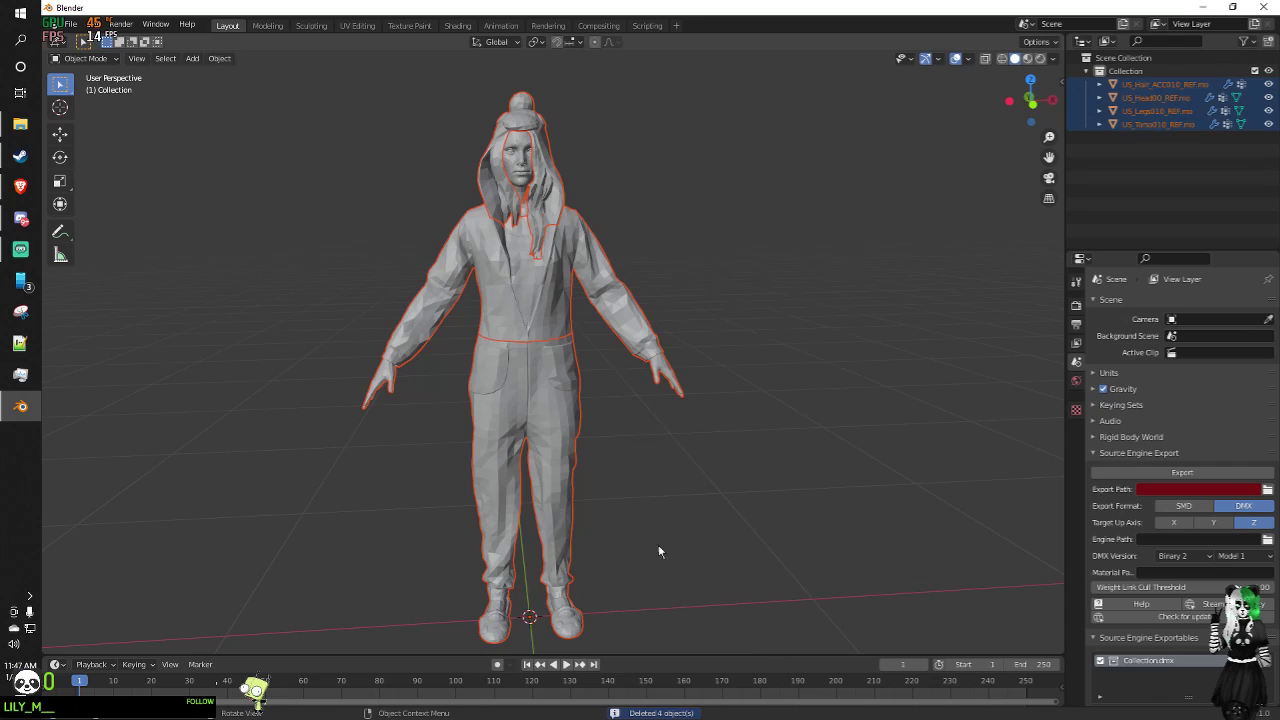
{"action": "right_click", "coordinate": [515, 332]}
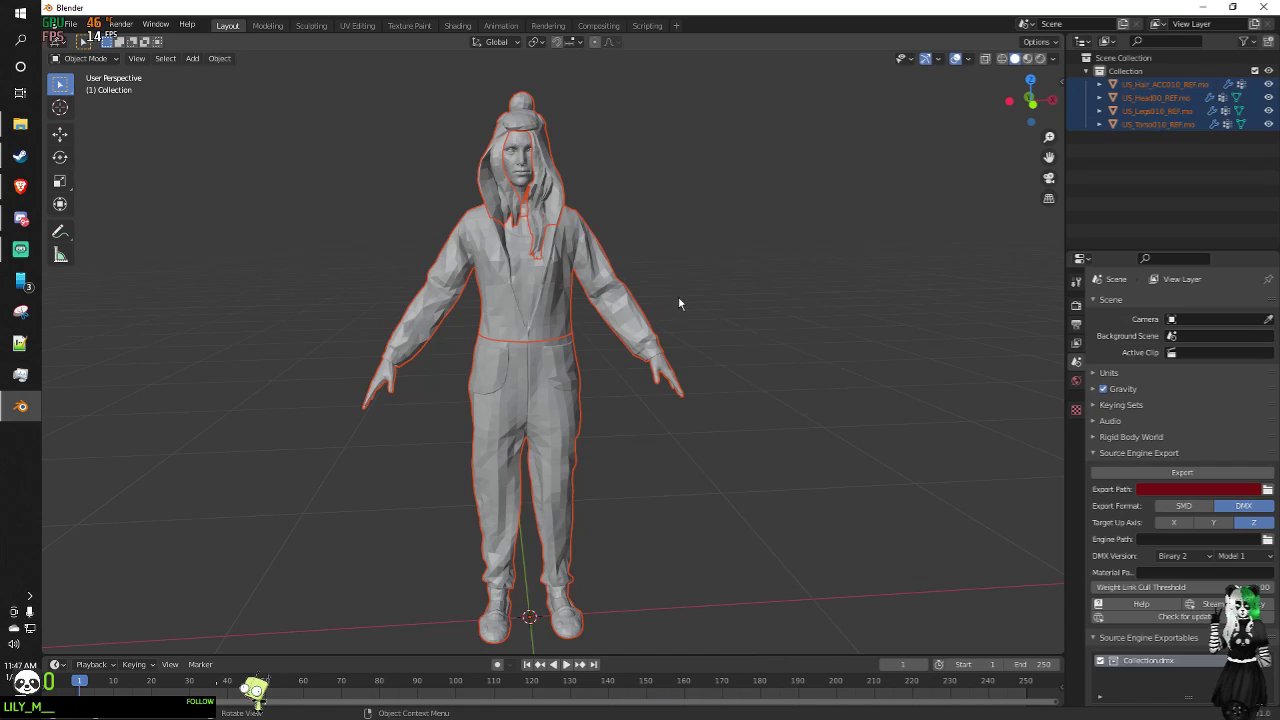
{"action": "left_click", "coordinate": [543, 413]}
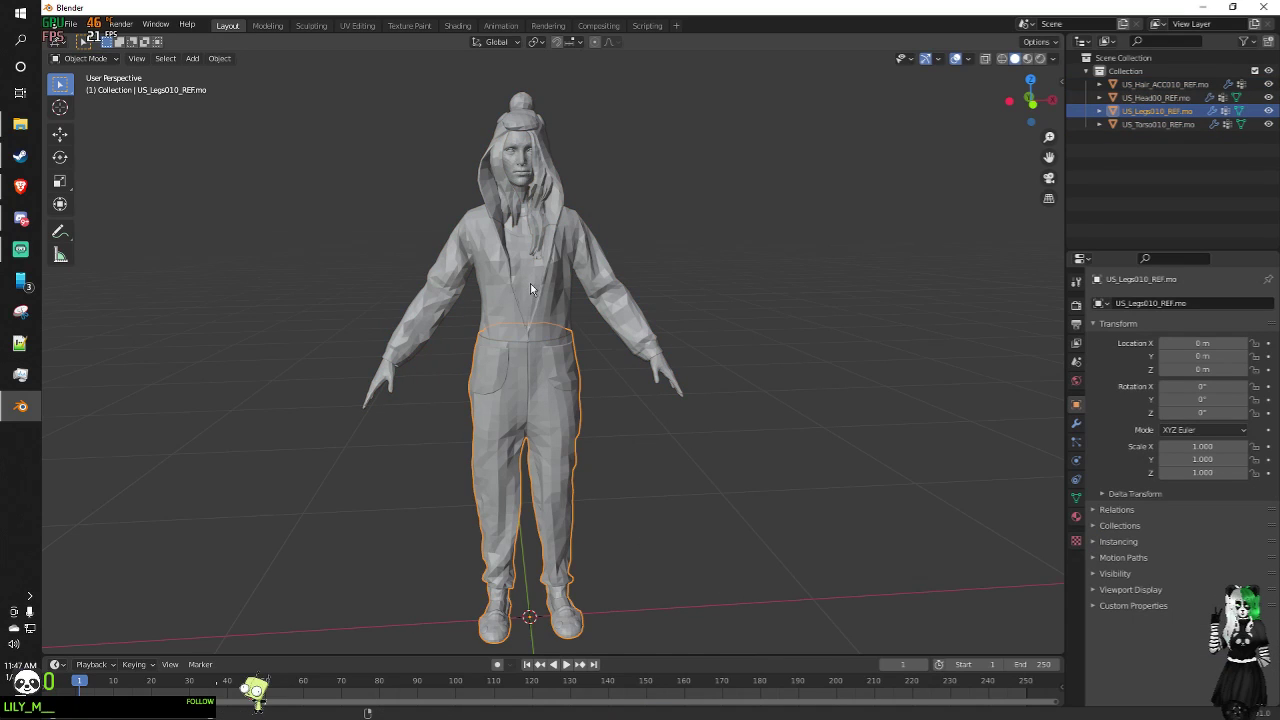
{"action": "key", "text": "super"}
{"action": "key", "text": "super"}
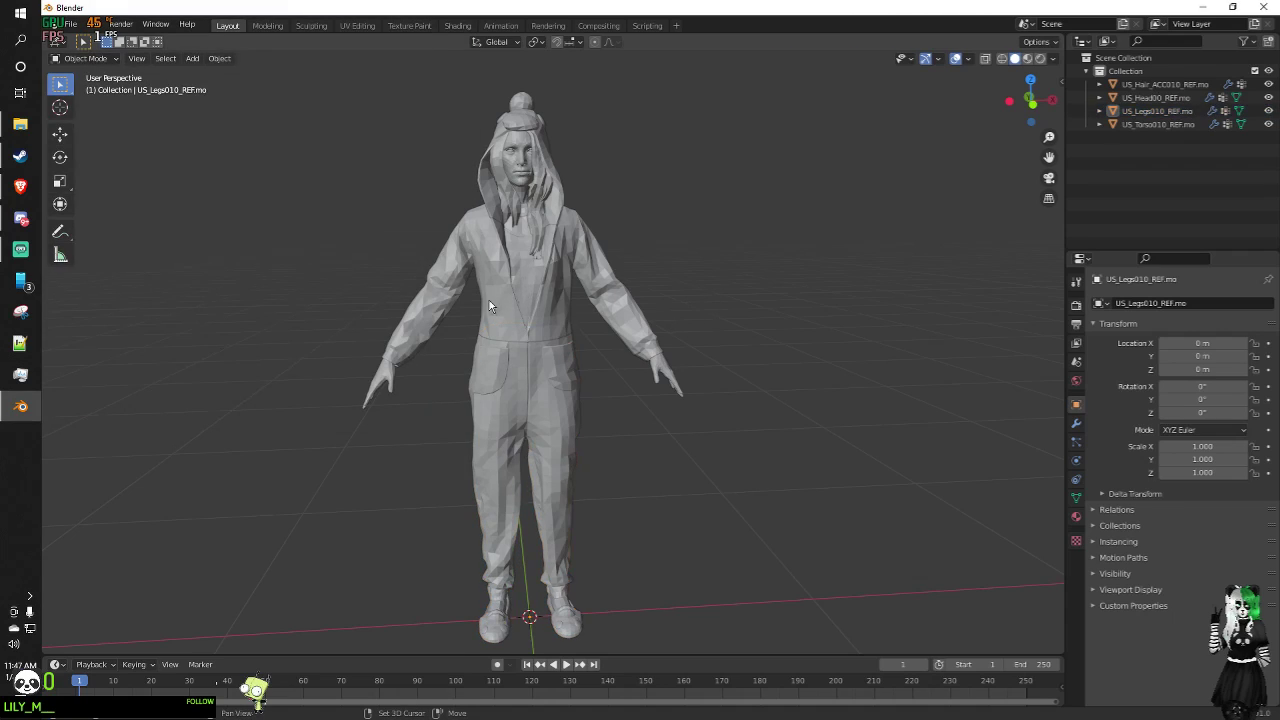
{"action": "left_click", "coordinate": [514, 309], "text": "shift"}
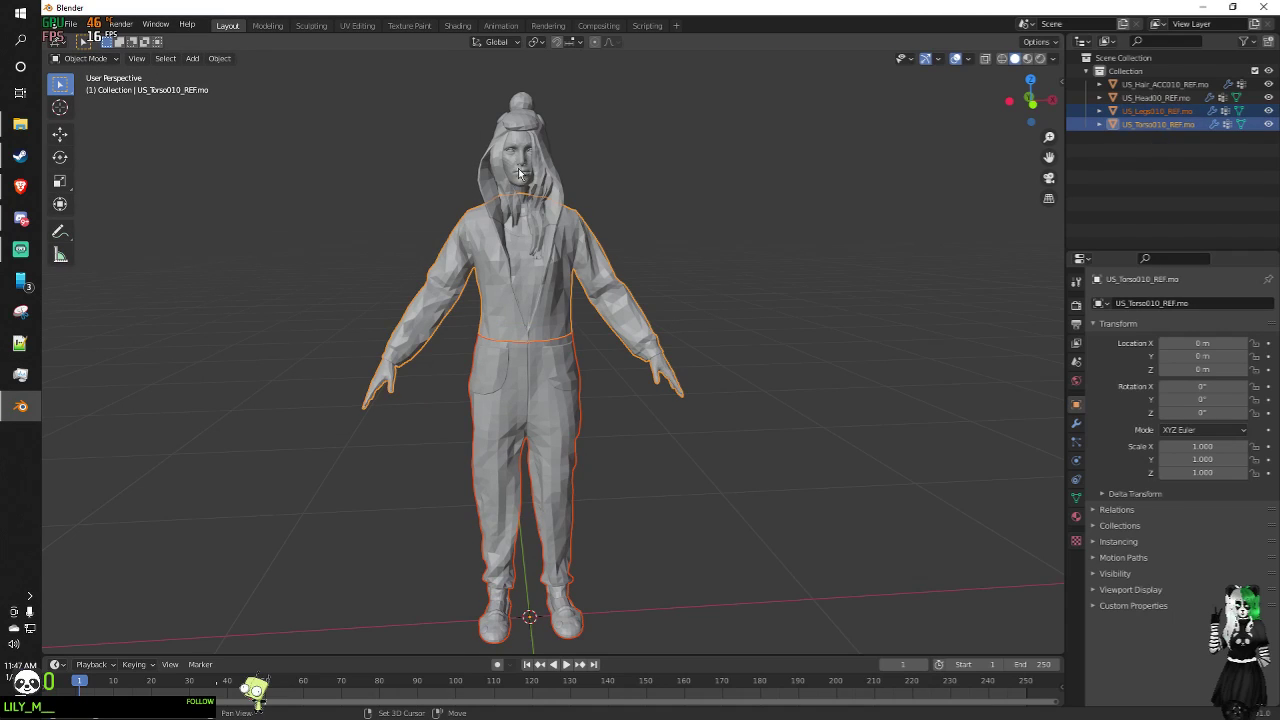
{"action": "left_click", "coordinate": [510, 180], "text": "shift"}
{"action": "left_click", "coordinate": [494, 183], "text": "shift"}
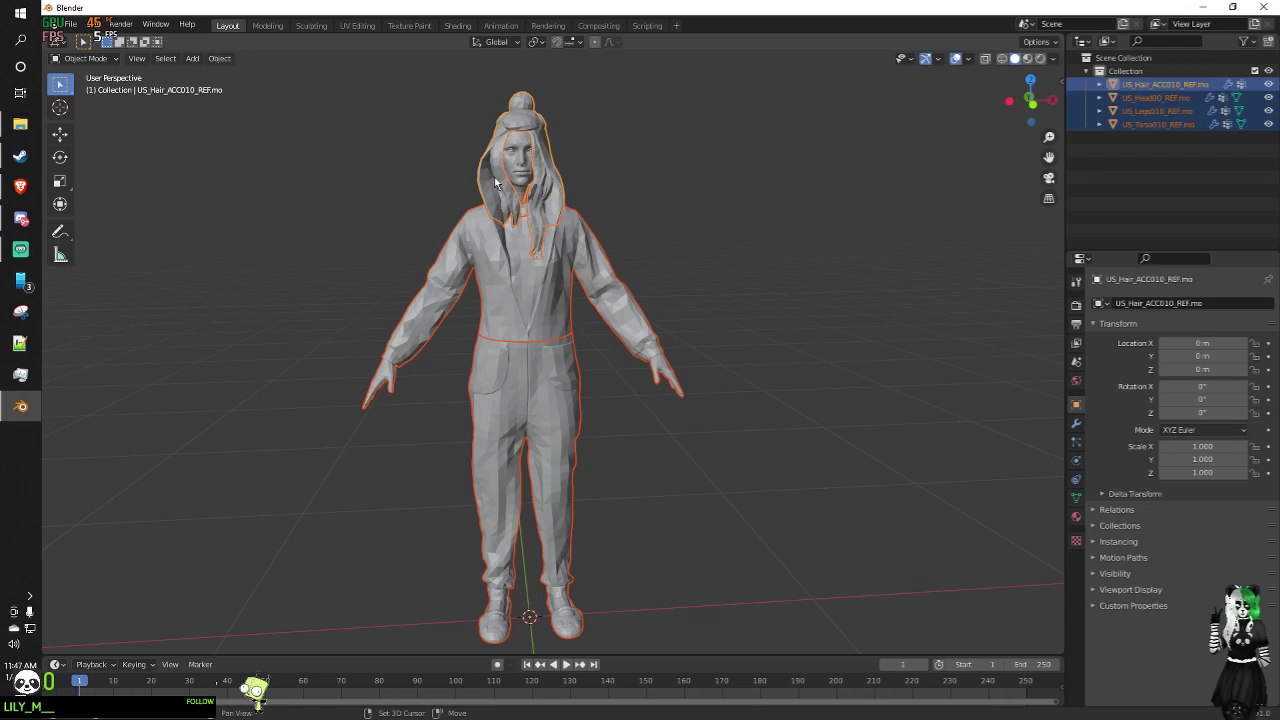
{"action": "right_click", "coordinate": [551, 338]}
{"action": "left_click", "coordinate": [539, 147]}
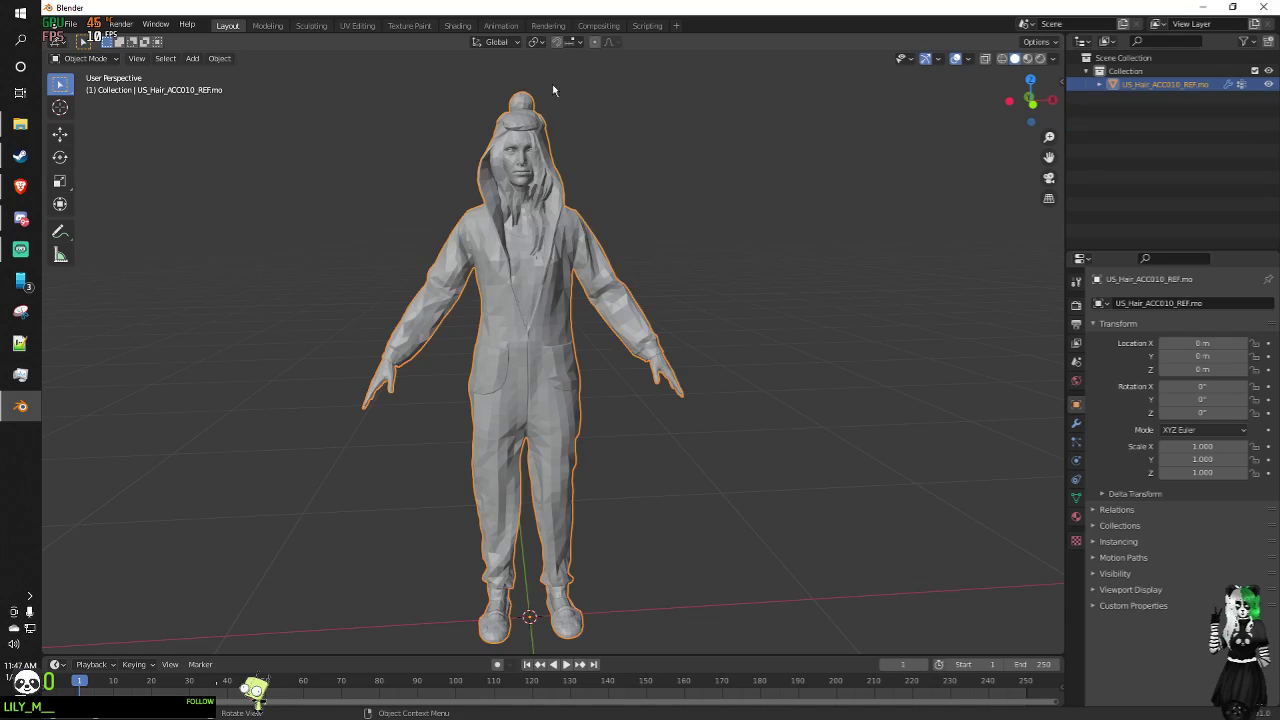
Step: Apply Shade Smooth to the joined character and orbit around to inspect it
{"action": "right_click", "coordinate": [505, 259]}
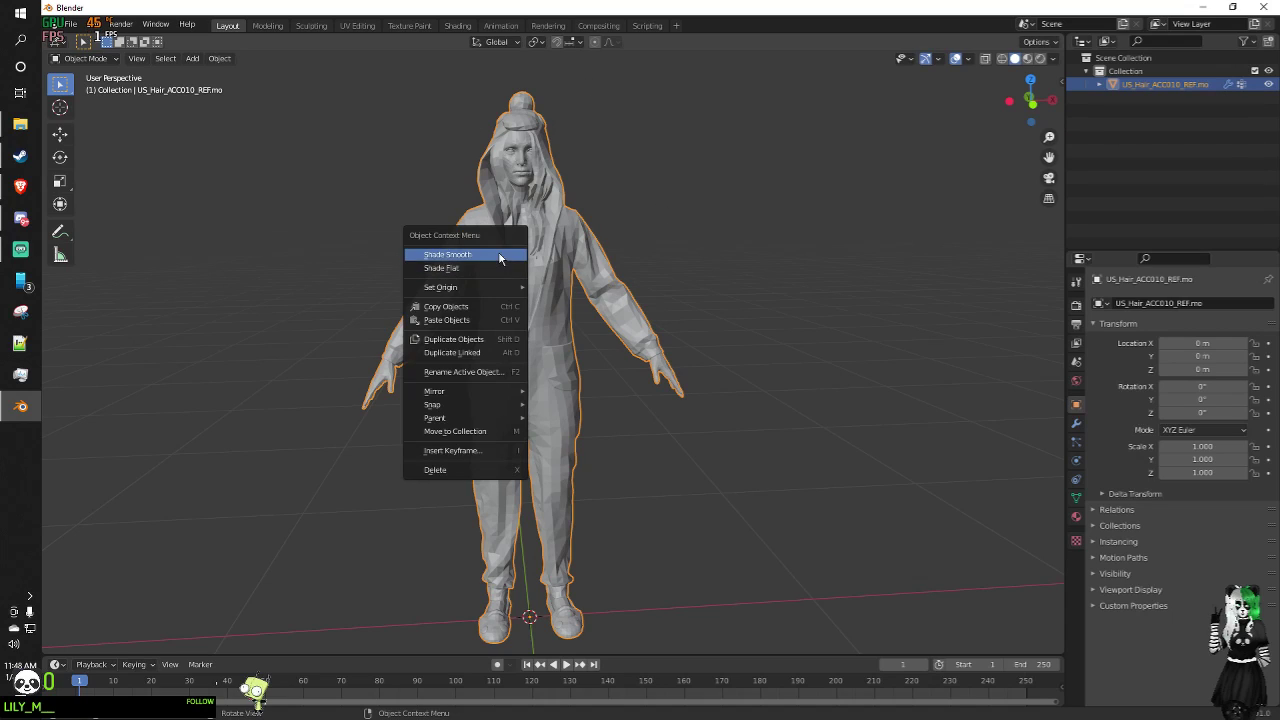
{"action": "left_click", "coordinate": [501, 256]}
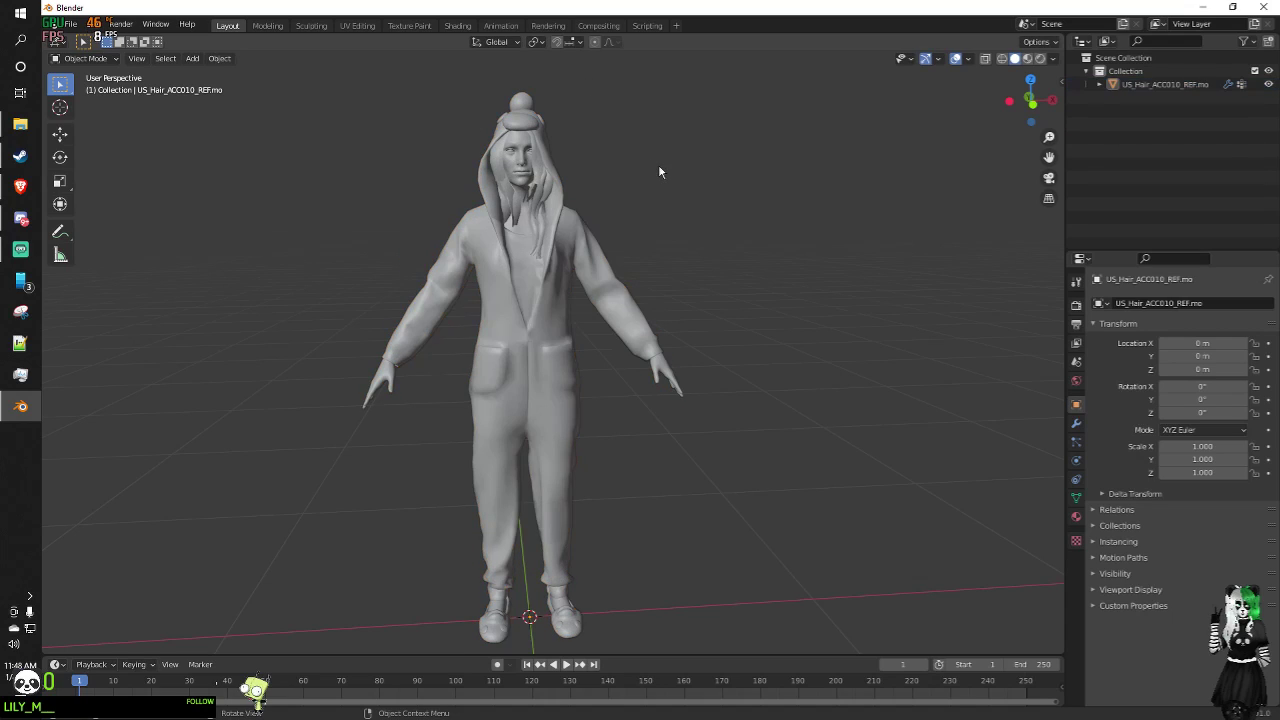
{"action": "middle_click_drag", "start_coordinate": [700, 229], "coordinate": [674, 276]}
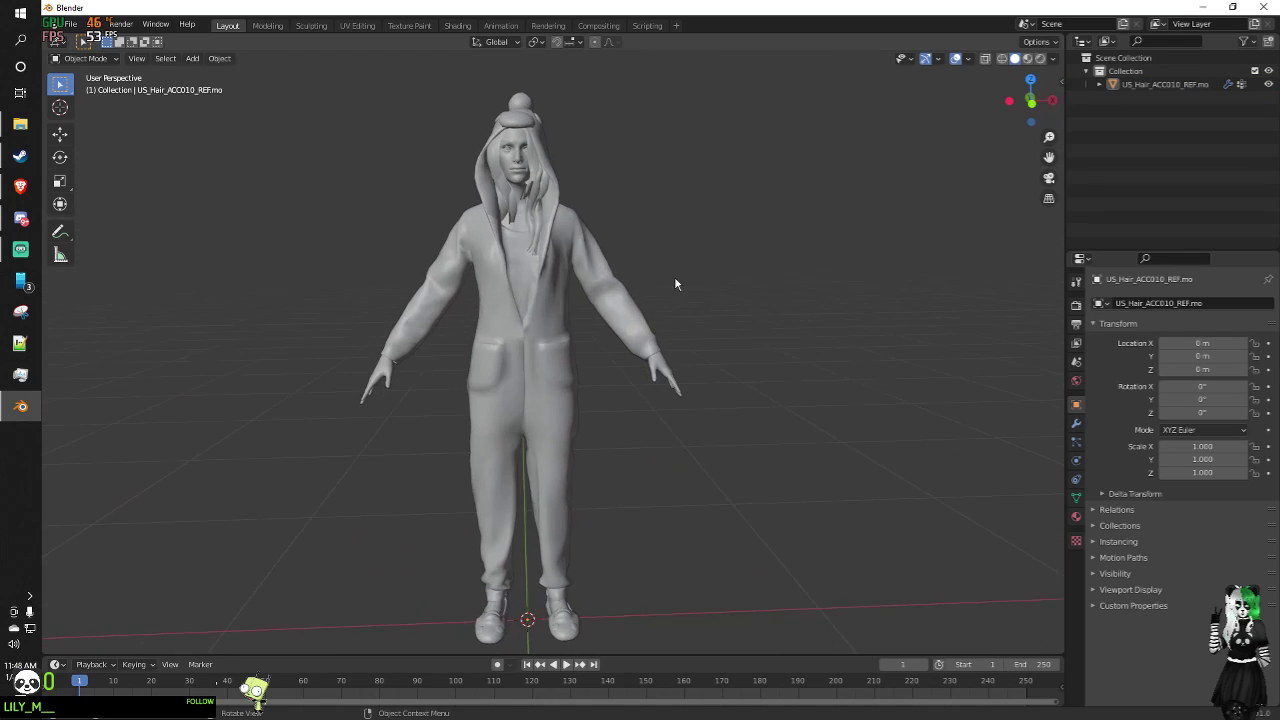
{"action": "middle_click_drag", "start_coordinate": [765, 358], "coordinate": [706, 371]}
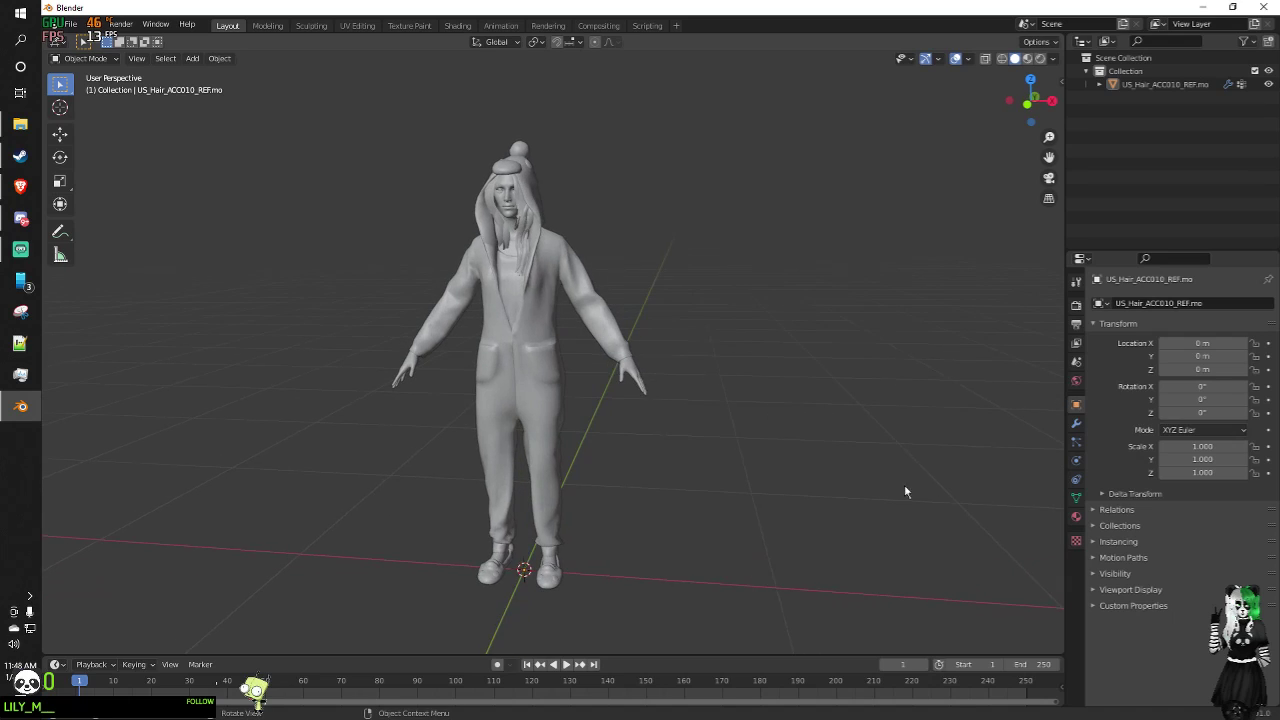
{"action": "left_click", "coordinate": [553, 350]}
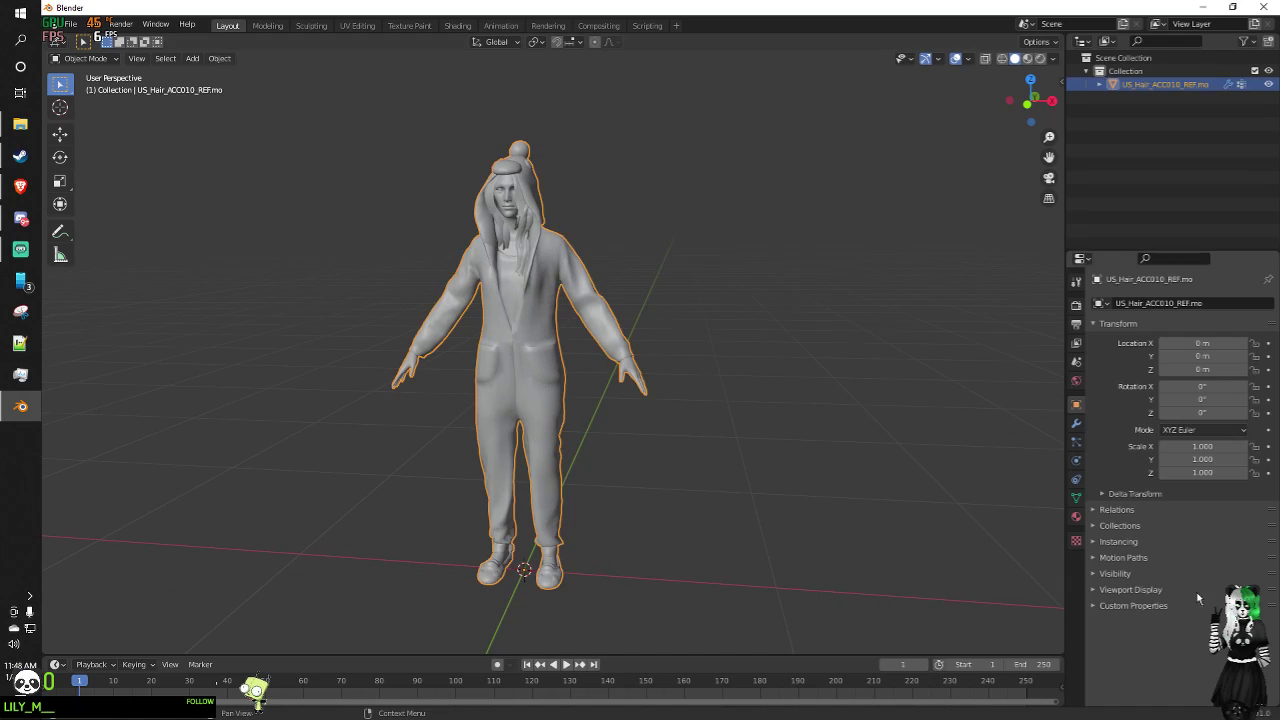
Step: Show the character's Material properties and switch the viewport to Material Preview shading
{"action": "left_click", "coordinate": [1076, 516]}
{"action": "scroll", "coordinate": [1172, 347], "scroll_direction": "down", "scroll_amount": 2}
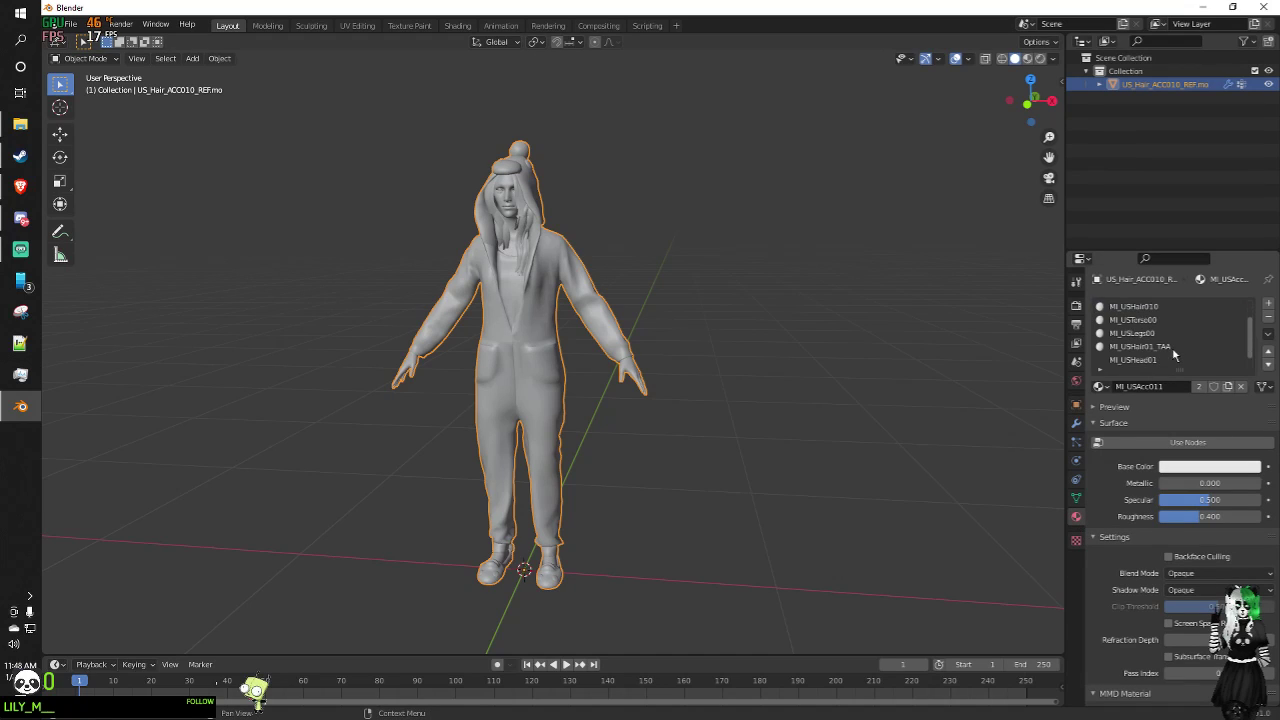
{"action": "scroll", "coordinate": [1170, 360], "scroll_direction": "down", "scroll_amount": 1}
{"action": "scroll", "coordinate": [1169, 360], "scroll_direction": "up", "scroll_amount": 3}
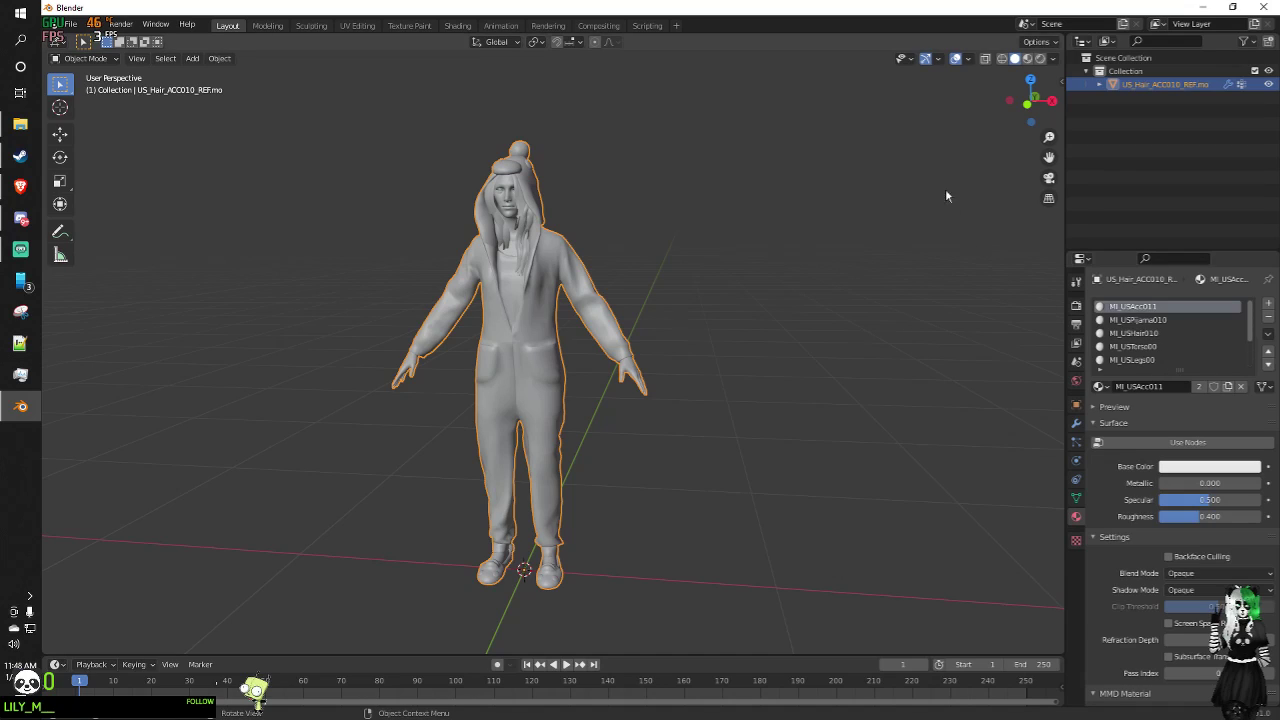
{"action": "left_click", "coordinate": [1027, 58]}
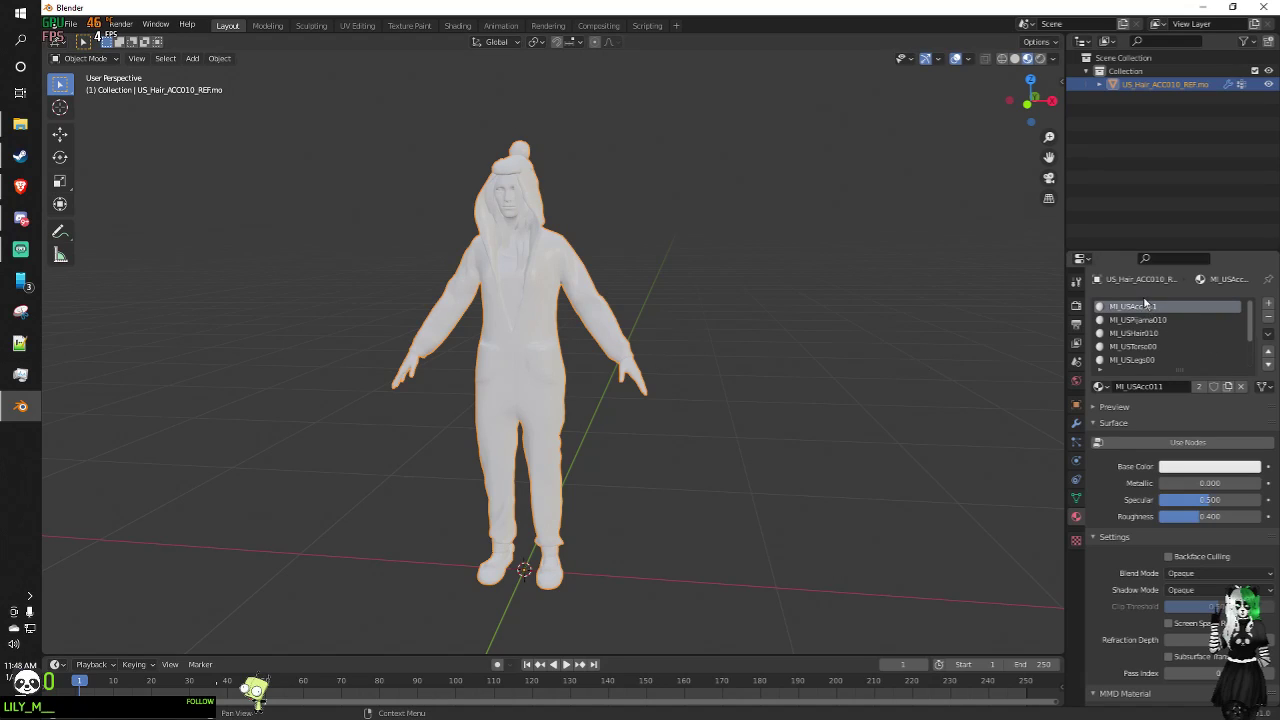
Step: Inspect the MI_USAcc011 material panels, then start an MMD texture browser and enable Use Nodes
{"action": "left_click", "coordinate": [1097, 424]}
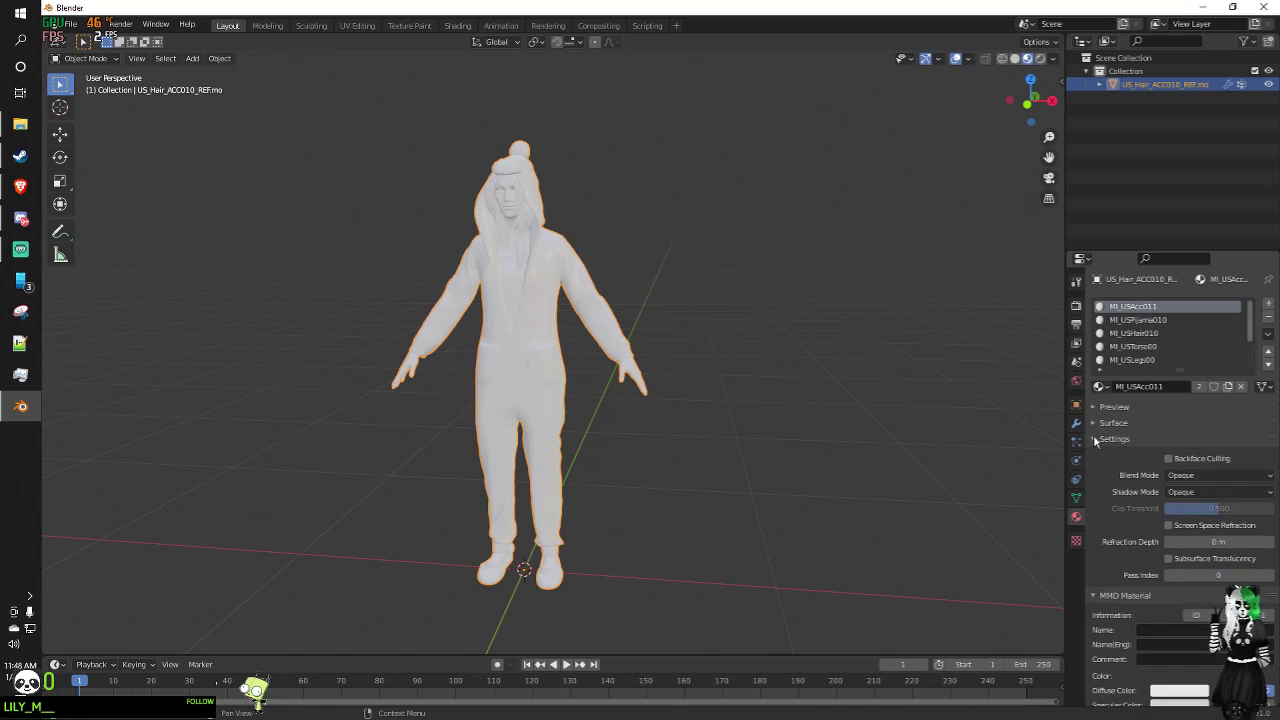
{"action": "left_click", "coordinate": [1094, 407]}
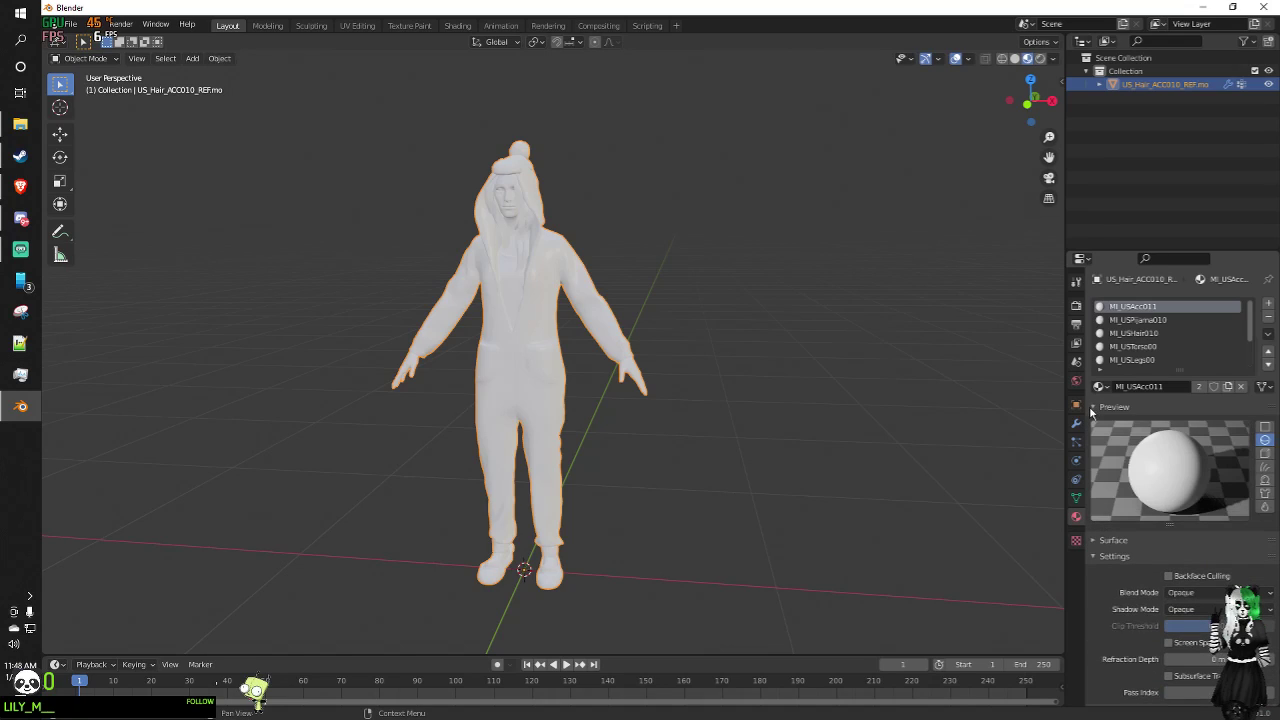
{"action": "left_click", "coordinate": [1094, 407]}
{"action": "left_click", "coordinate": [1095, 424]}
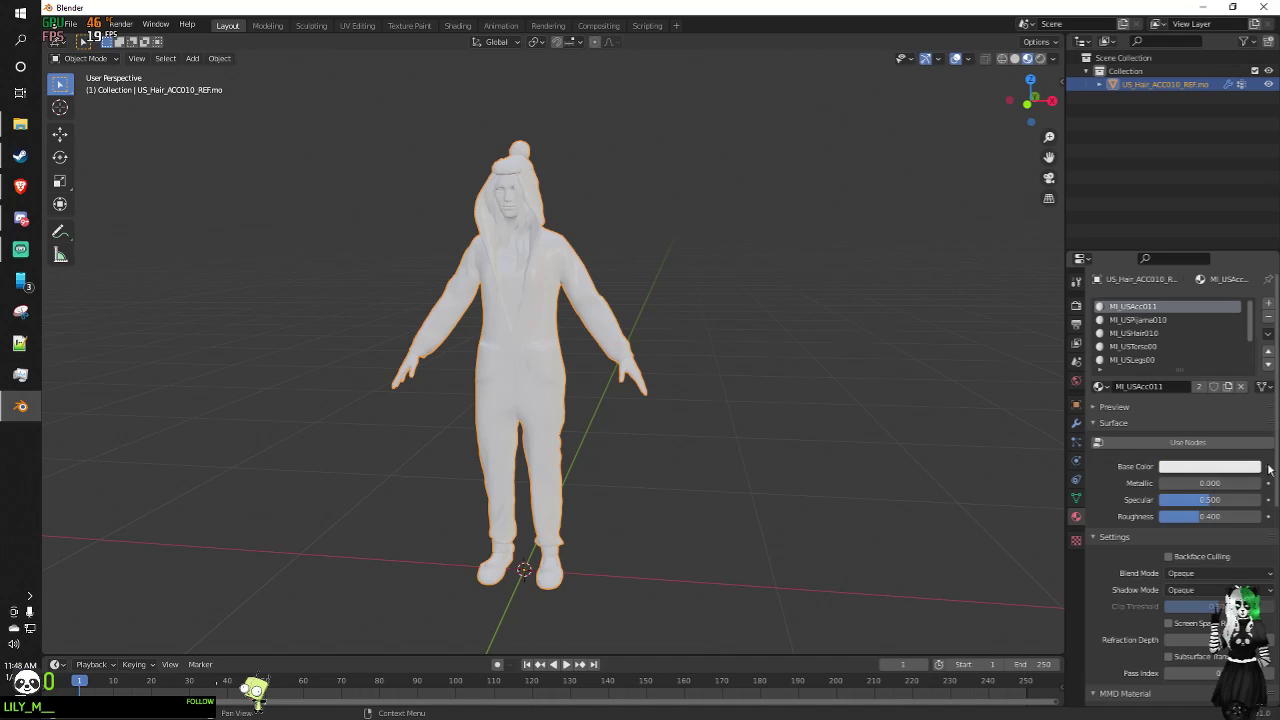
{"action": "left_click", "coordinate": [1238, 466]}
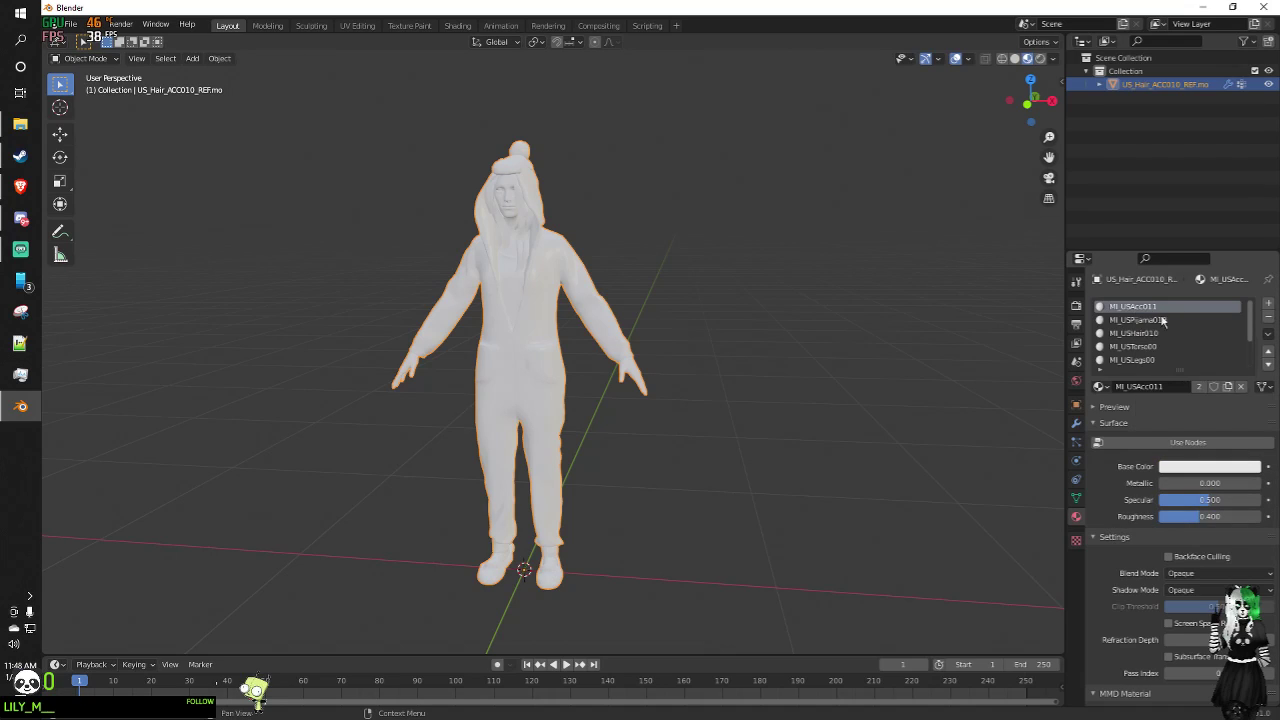
{"action": "scroll", "coordinate": [1130, 502], "scroll_direction": "down", "scroll_amount": 5}
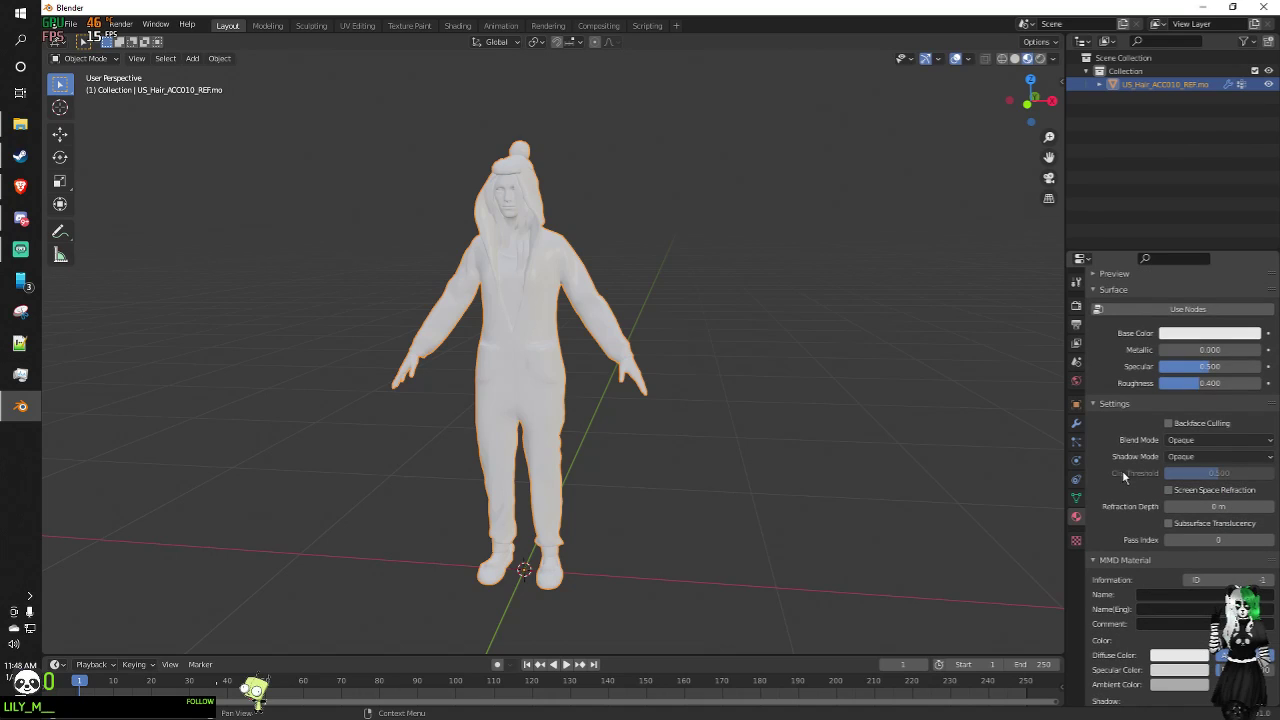
{"action": "scroll", "coordinate": [1124, 478], "scroll_direction": "up", "scroll_amount": 2}
{"action": "left_click", "coordinate": [1098, 403]}
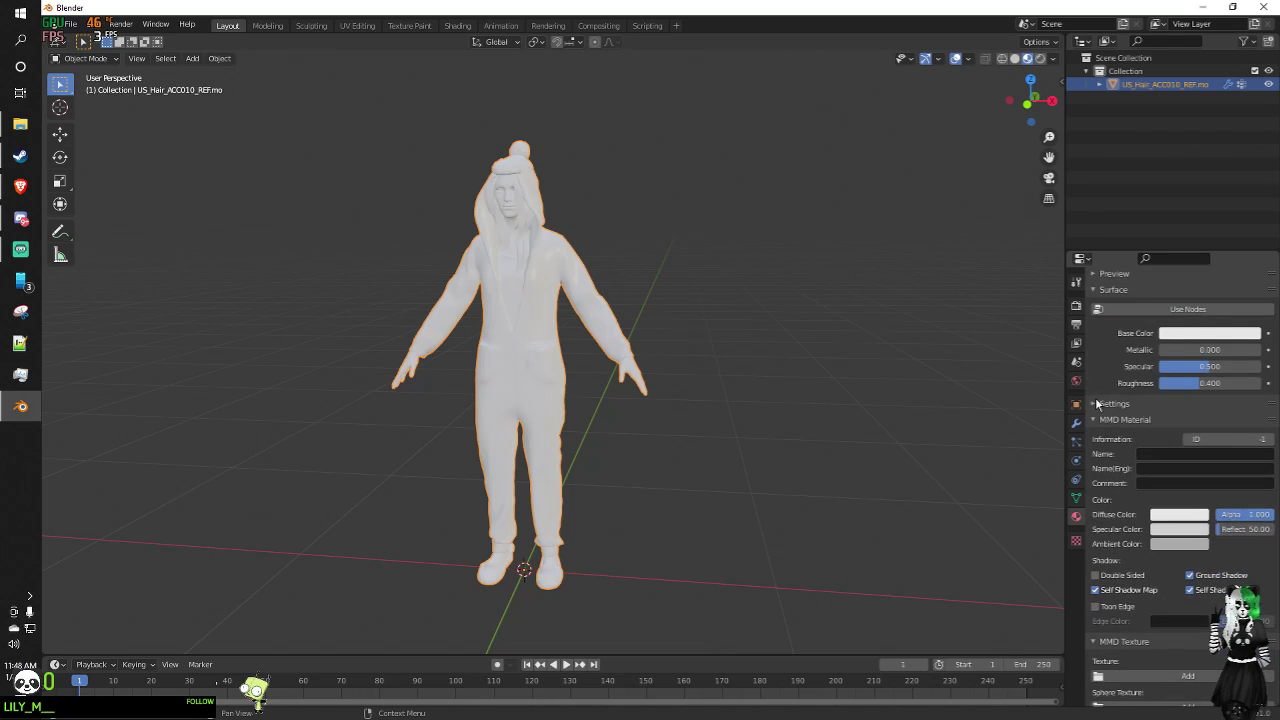
{"action": "left_click", "coordinate": [1096, 419]}
{"action": "scroll", "coordinate": [1098, 421], "scroll_direction": "up", "scroll_amount": 3}
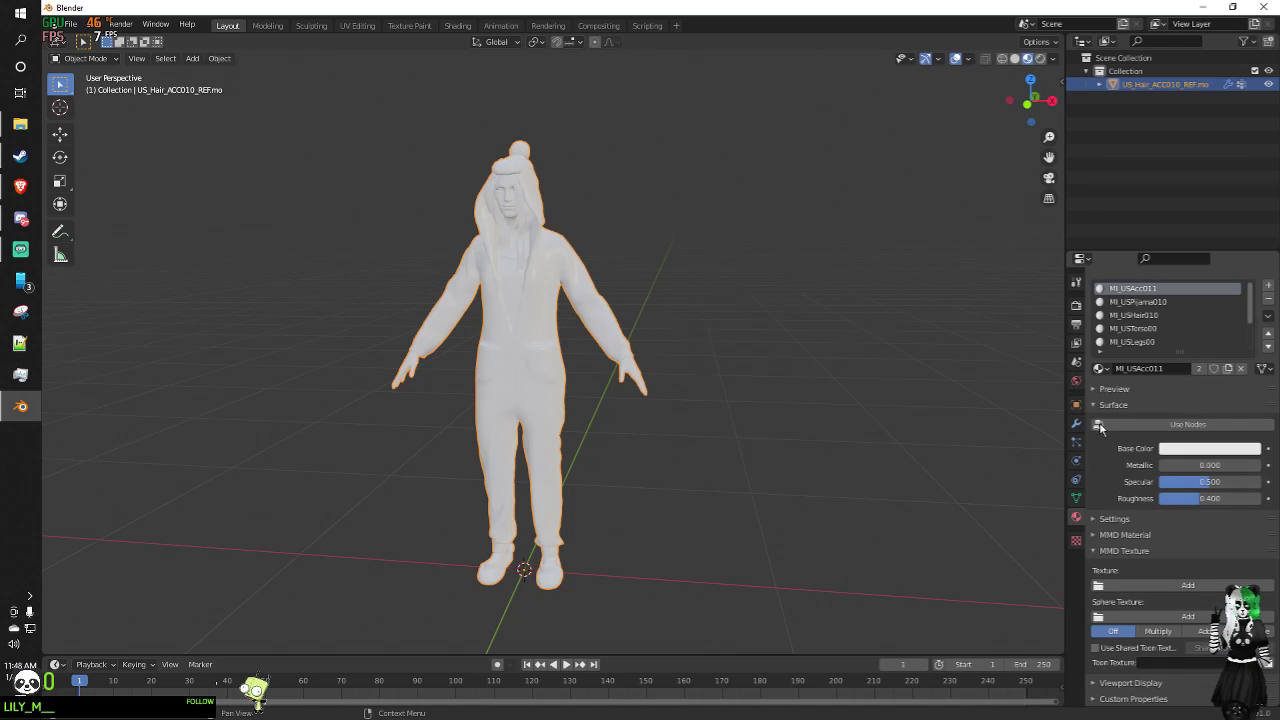
{"action": "left_click", "coordinate": [1184, 586]}
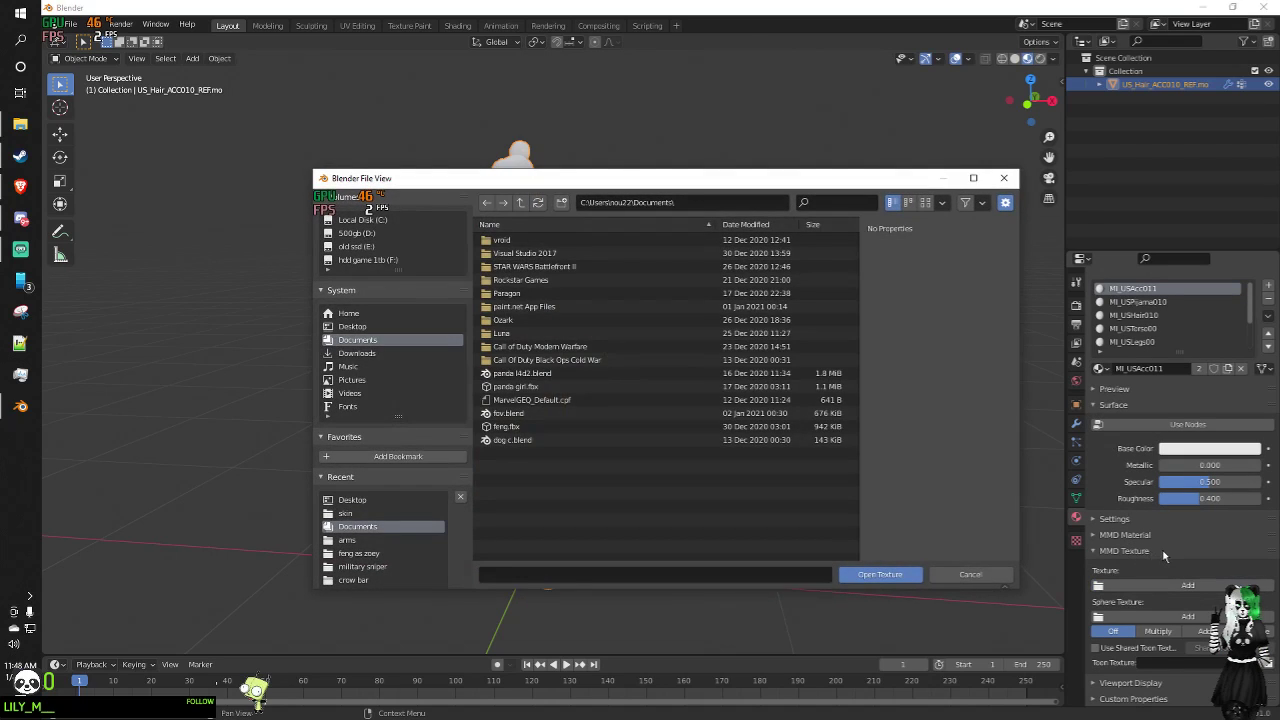
{"action": "left_click", "coordinate": [1127, 428]}
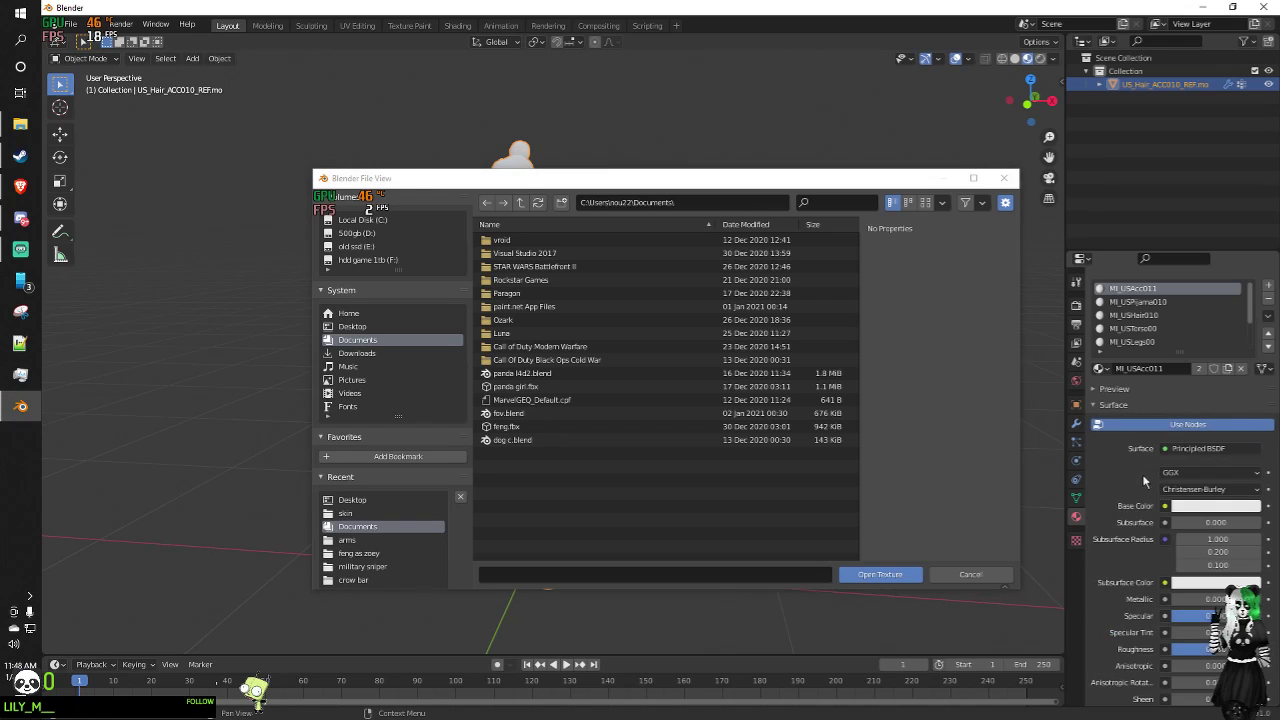
Step: Close the file browser, re-enable Use Nodes and link an Image Texture to Base Color
{"action": "left_click", "coordinate": [1007, 178]}
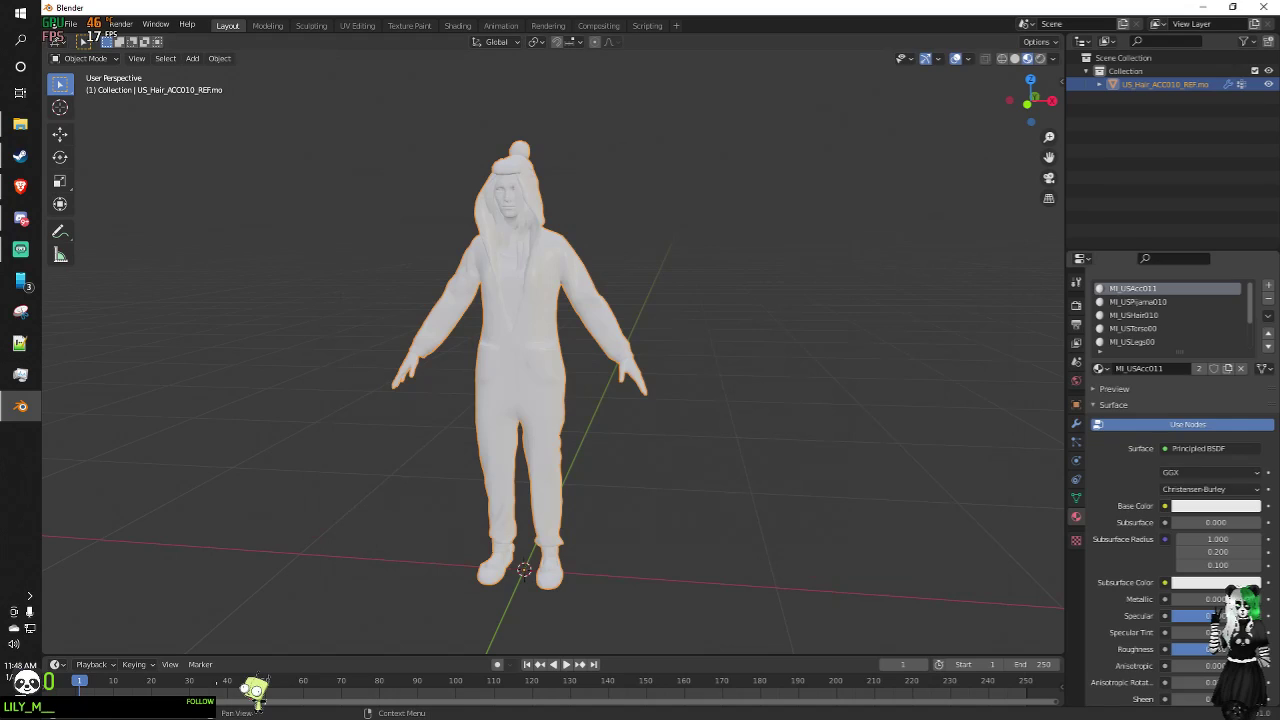
{"action": "left_click", "coordinate": [1128, 428]}
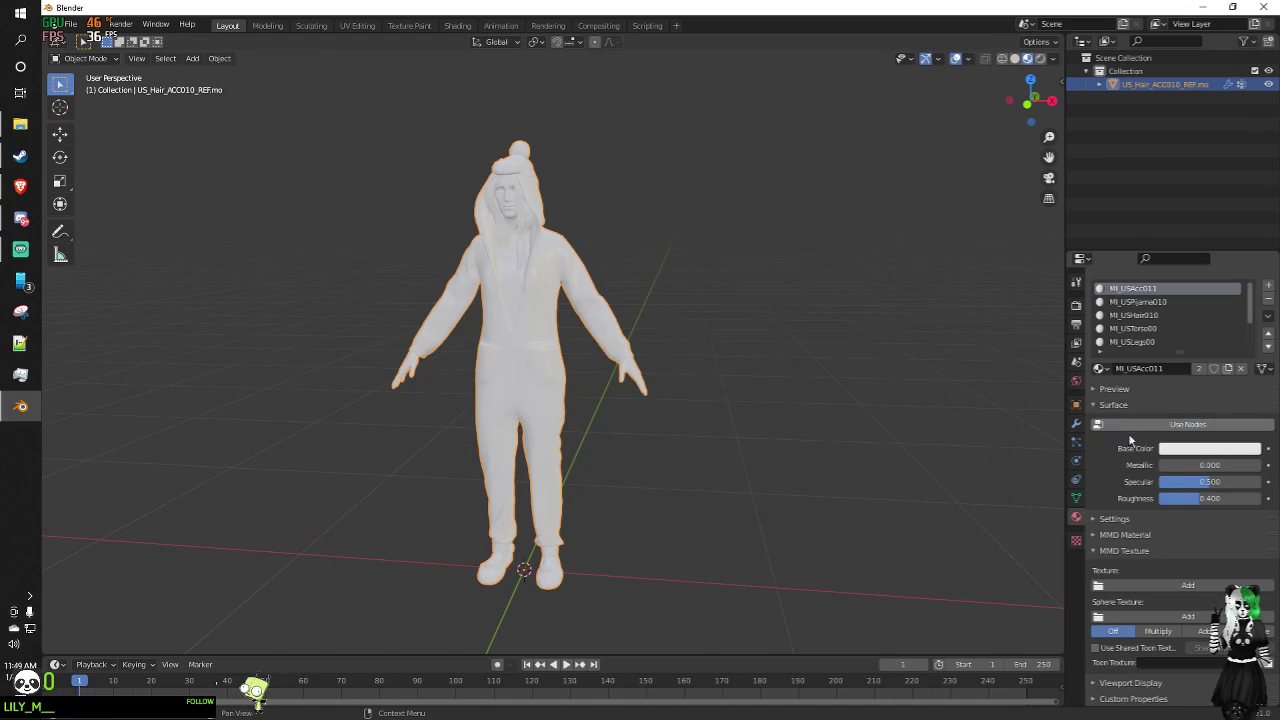
{"action": "left_click", "coordinate": [1180, 428]}
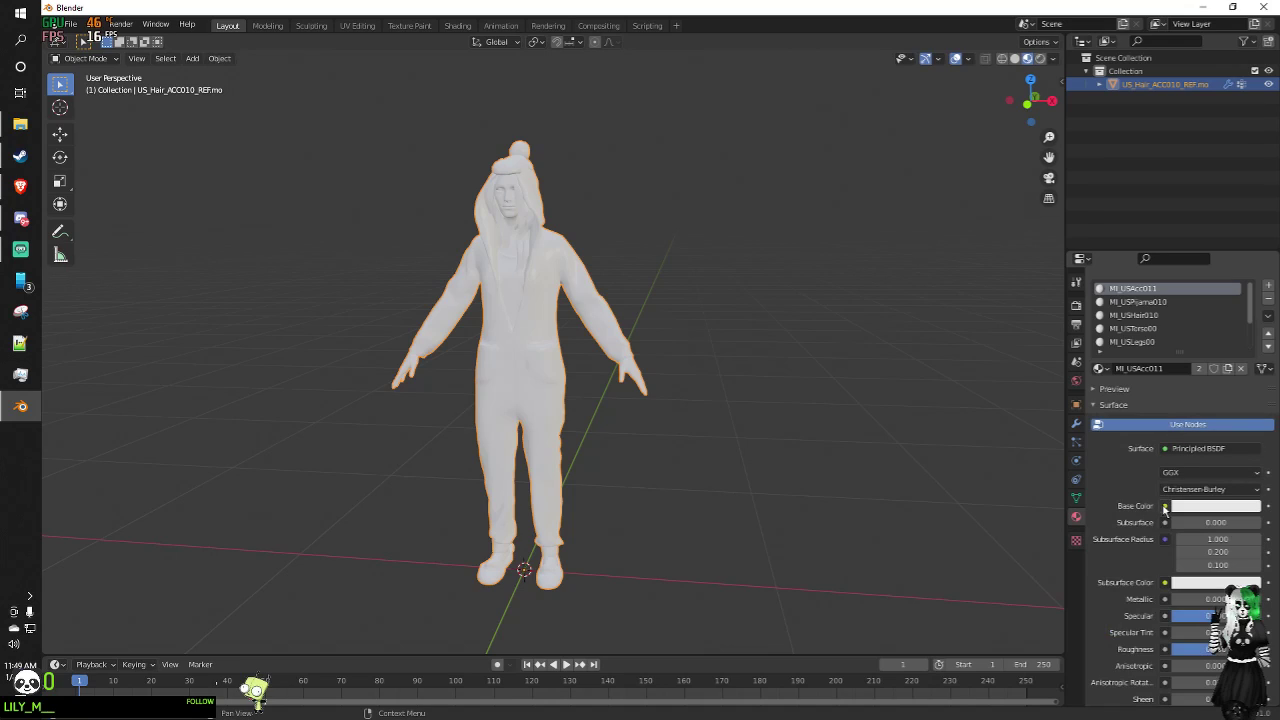
{"action": "left_click", "coordinate": [1164, 507]}
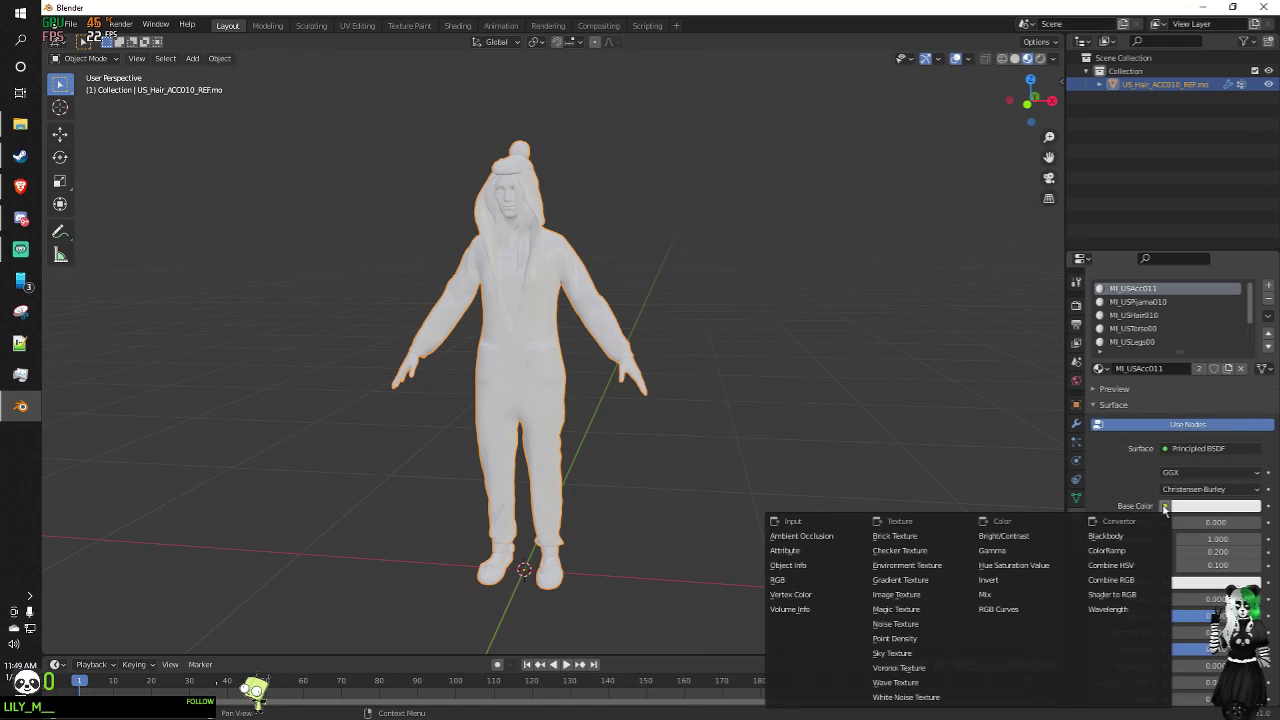
{"action": "left_click", "coordinate": [924, 594]}
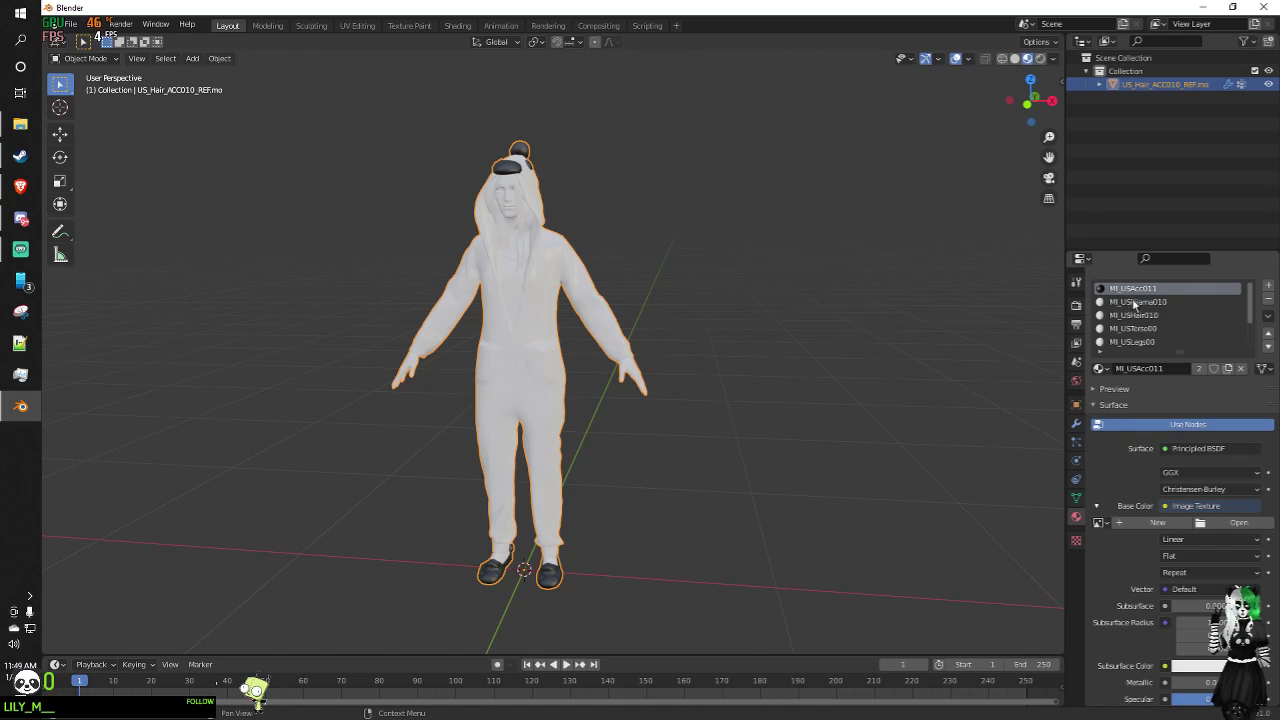
Step: Load T_USAcc010_BC.png from the desktop as the image, turning the ears and slippers red
{"action": "middle_click_drag", "start_coordinate": [644, 339], "coordinate": [668, 329]}
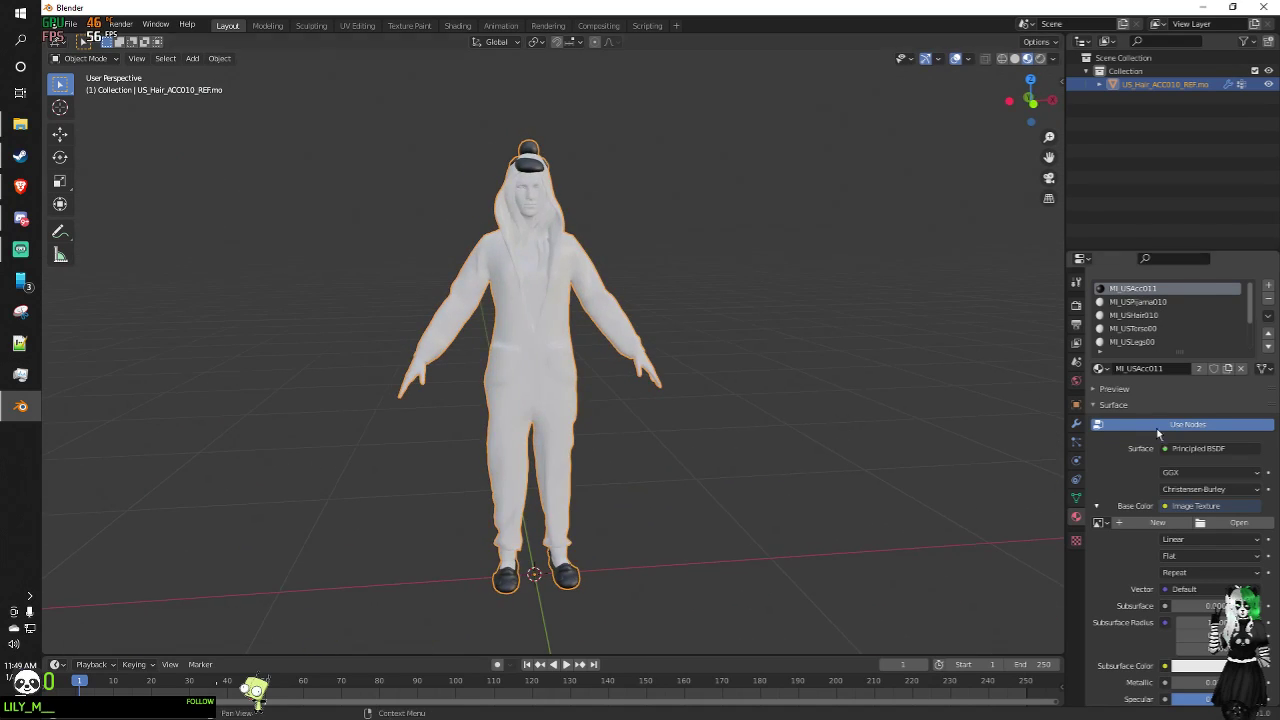
{"action": "left_click", "coordinate": [1236, 523]}
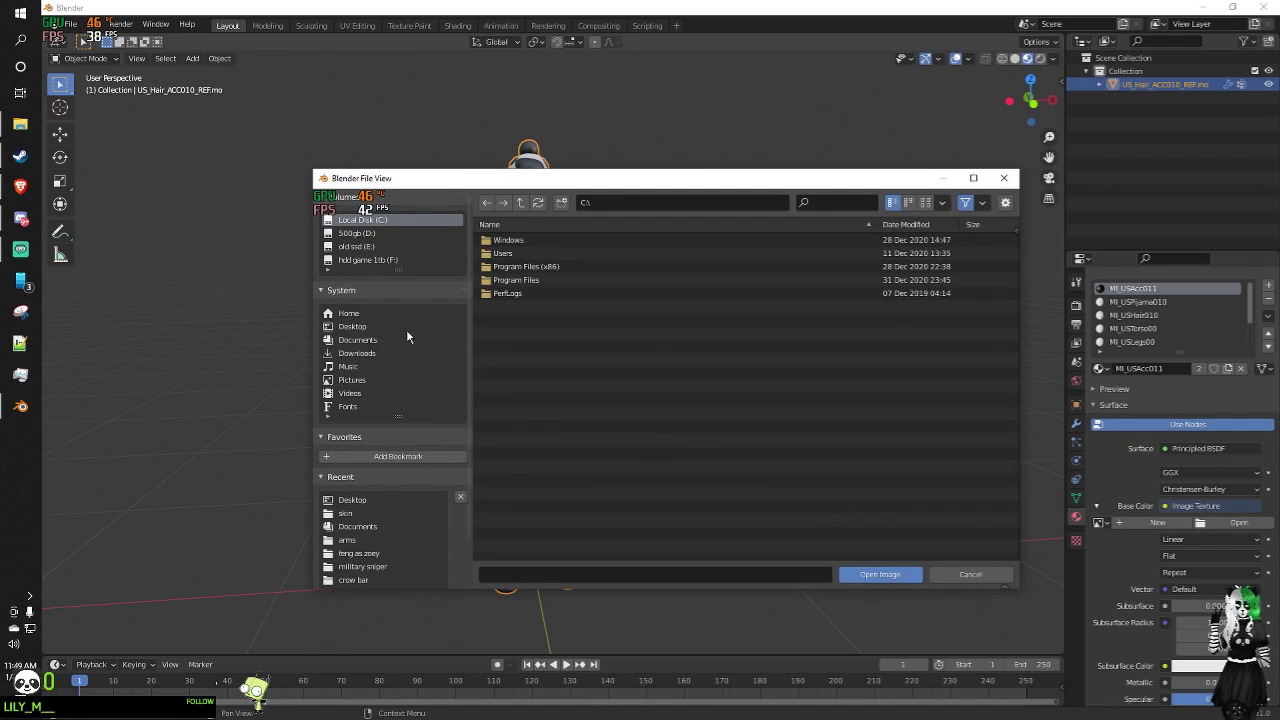
{"action": "left_click", "coordinate": [352, 328]}
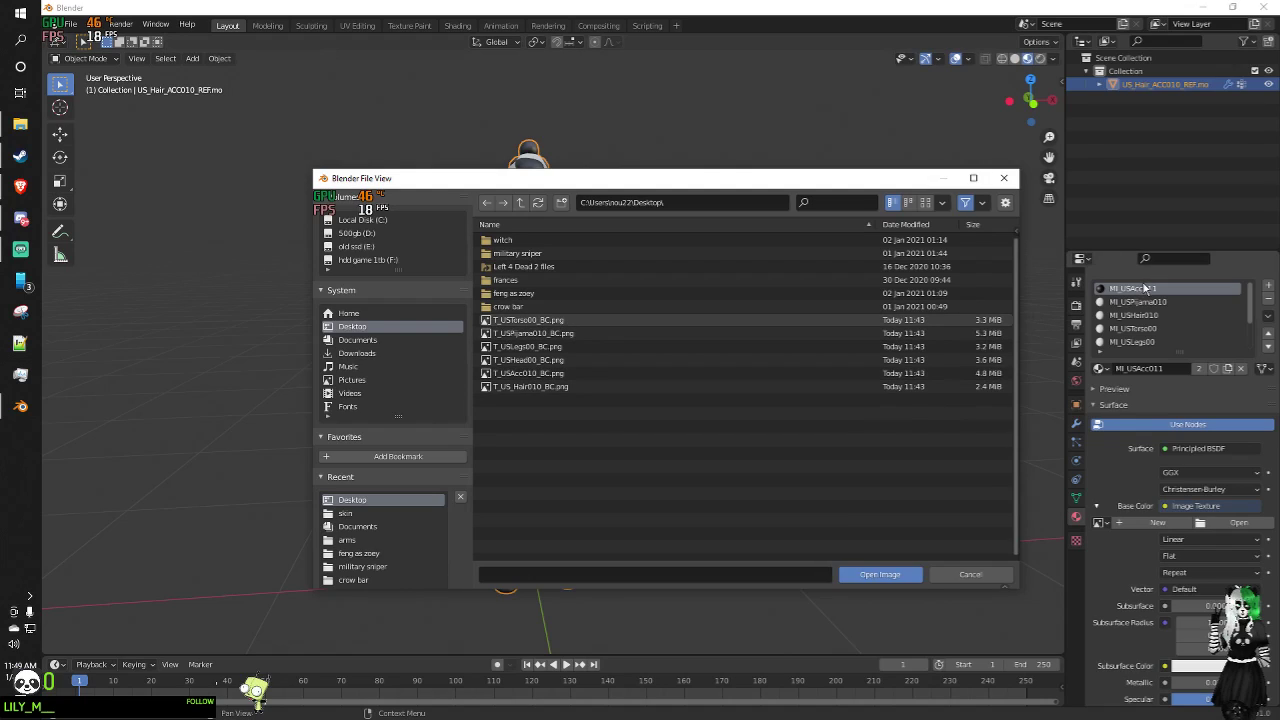
{"action": "left_click", "coordinate": [598, 373]}
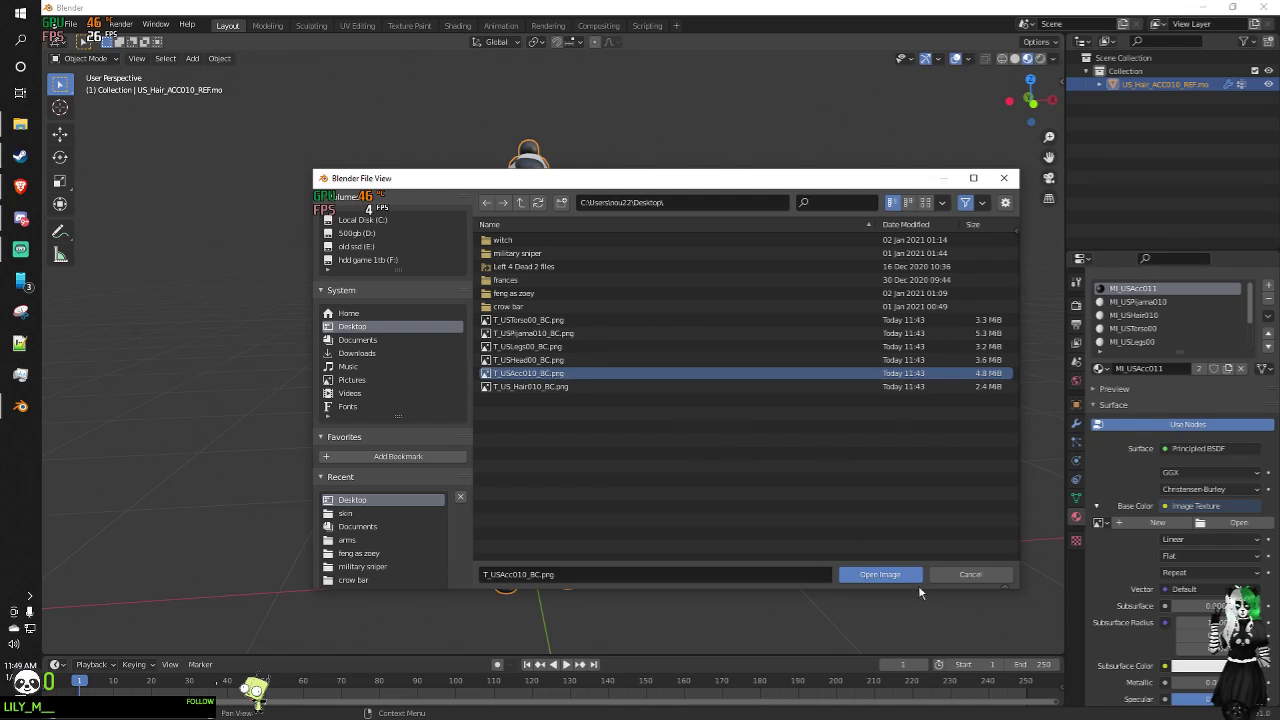
{"action": "left_click", "coordinate": [858, 575]}
{"action": "mouse_move", "coordinate": [883, 421]}
{"action": "middle_mouse_down"}
{"action": "mouse_move", "coordinate": [614, 429]}
{"action": "mouse_move", "coordinate": [891, 428]}
{"action": "middle_mouse_up"}
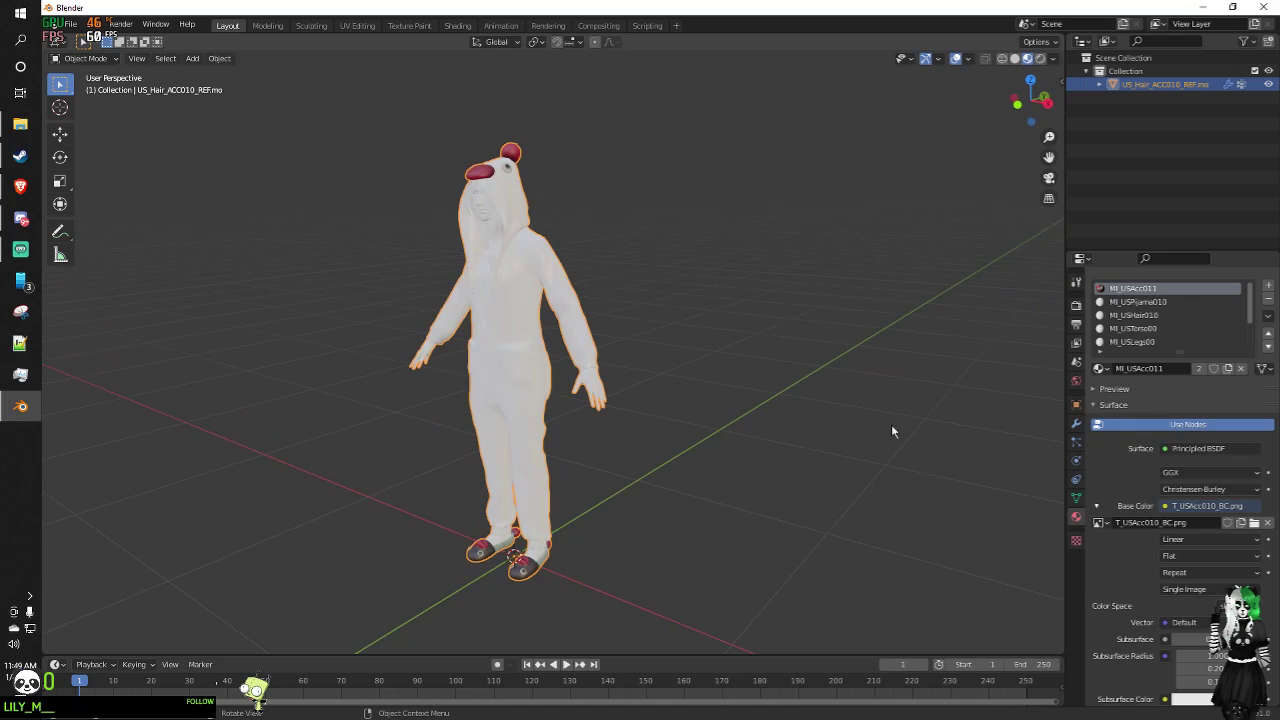
{"action": "left_click", "coordinate": [1155, 303]}
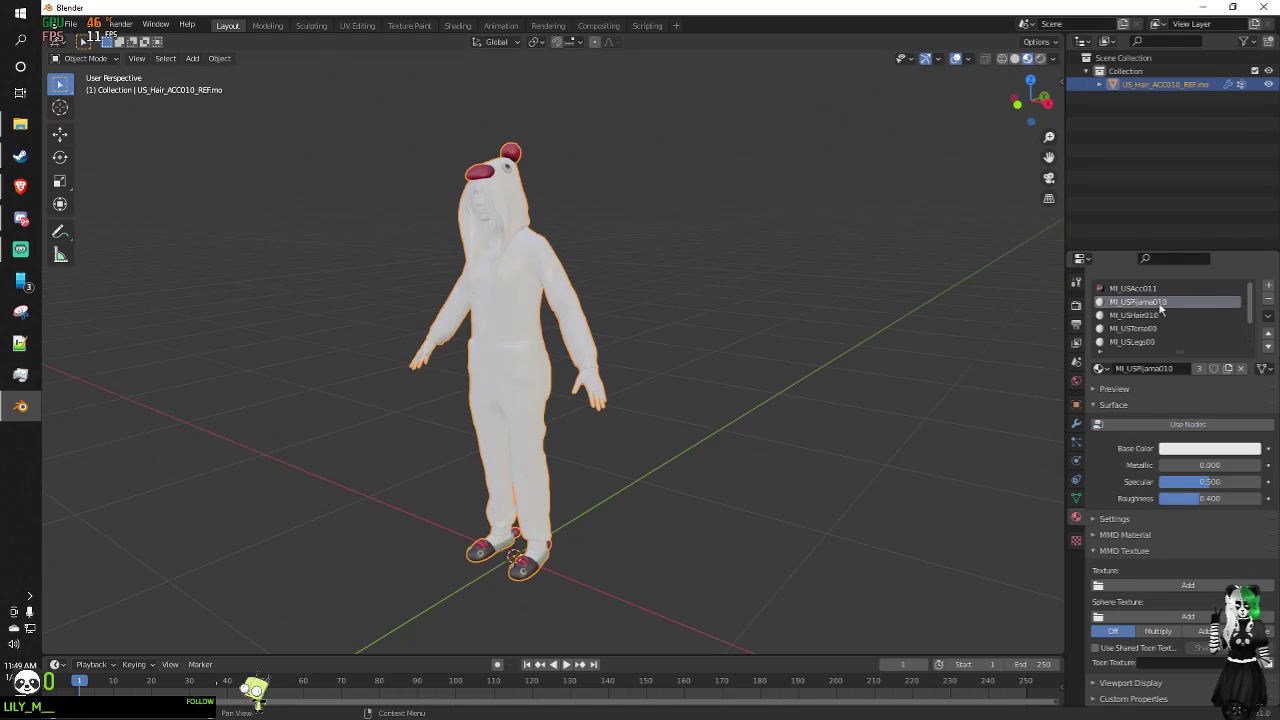
Step: Use nodes on MI_USPijama010 and load T_USPijama010_BC.png as its base colour image texture
{"action": "left_click", "coordinate": [1163, 425]}
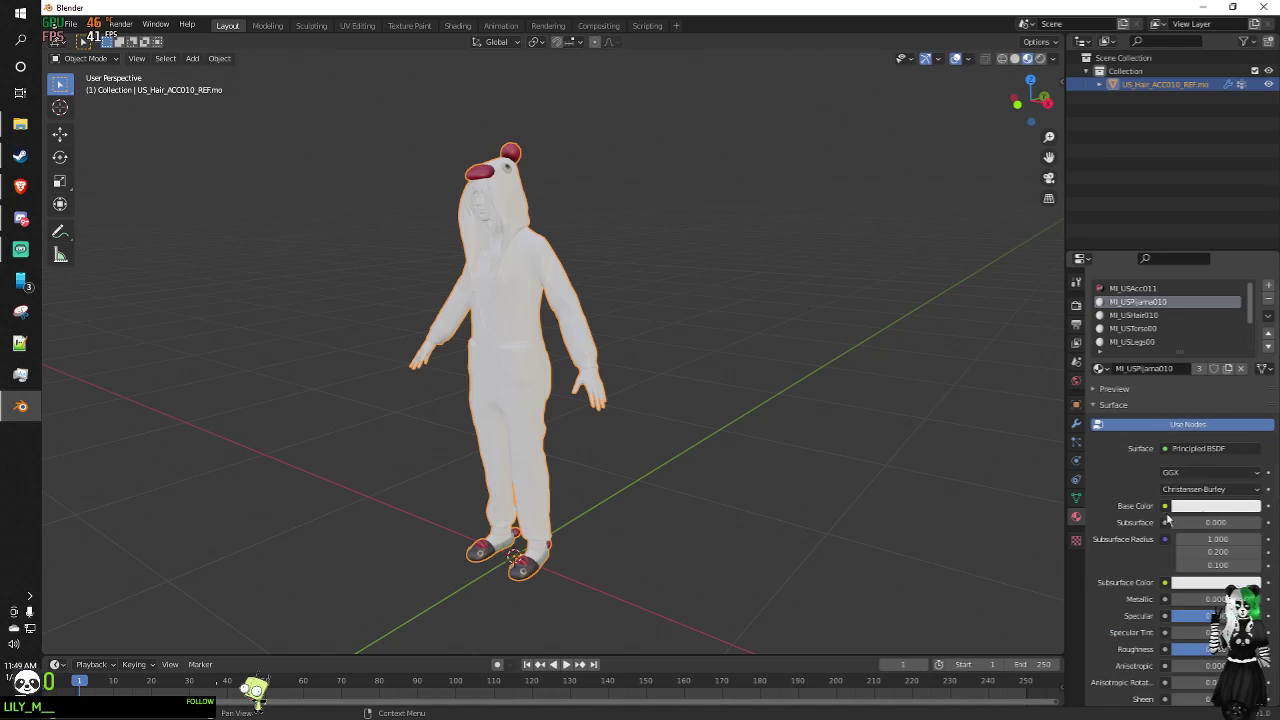
{"action": "left_click", "coordinate": [1164, 506]}
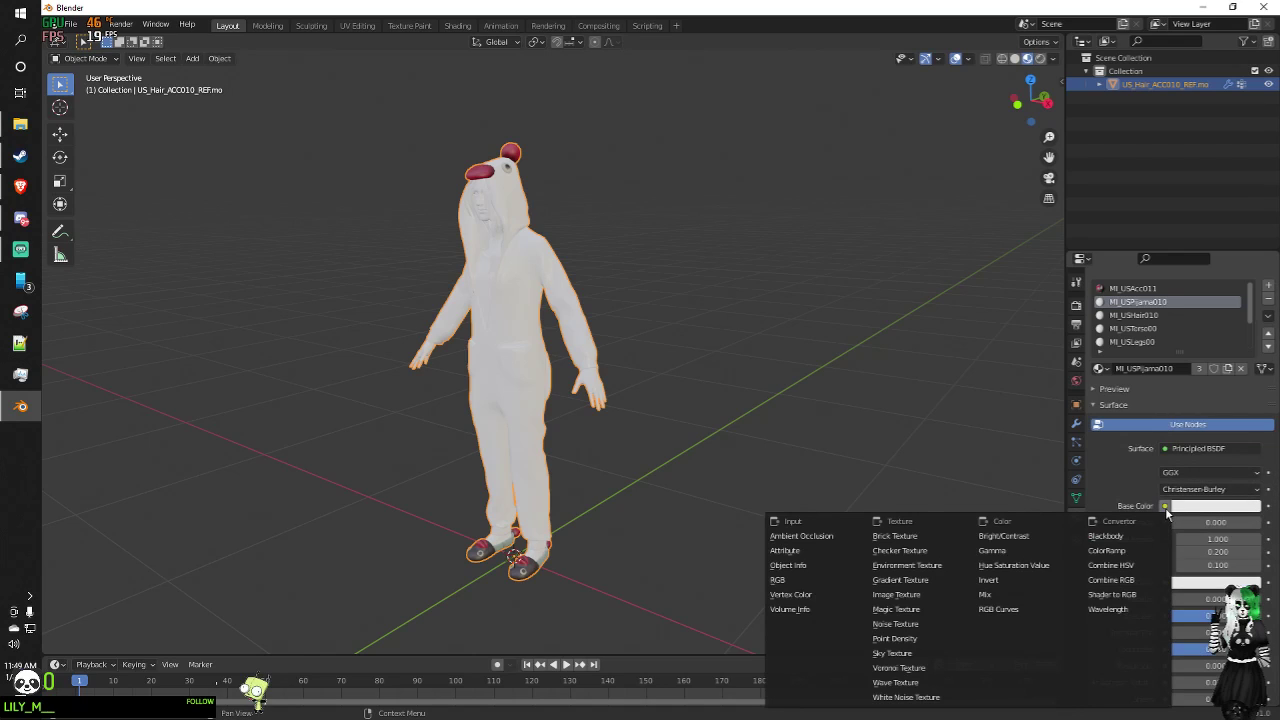
{"action": "left_click", "coordinate": [914, 596]}
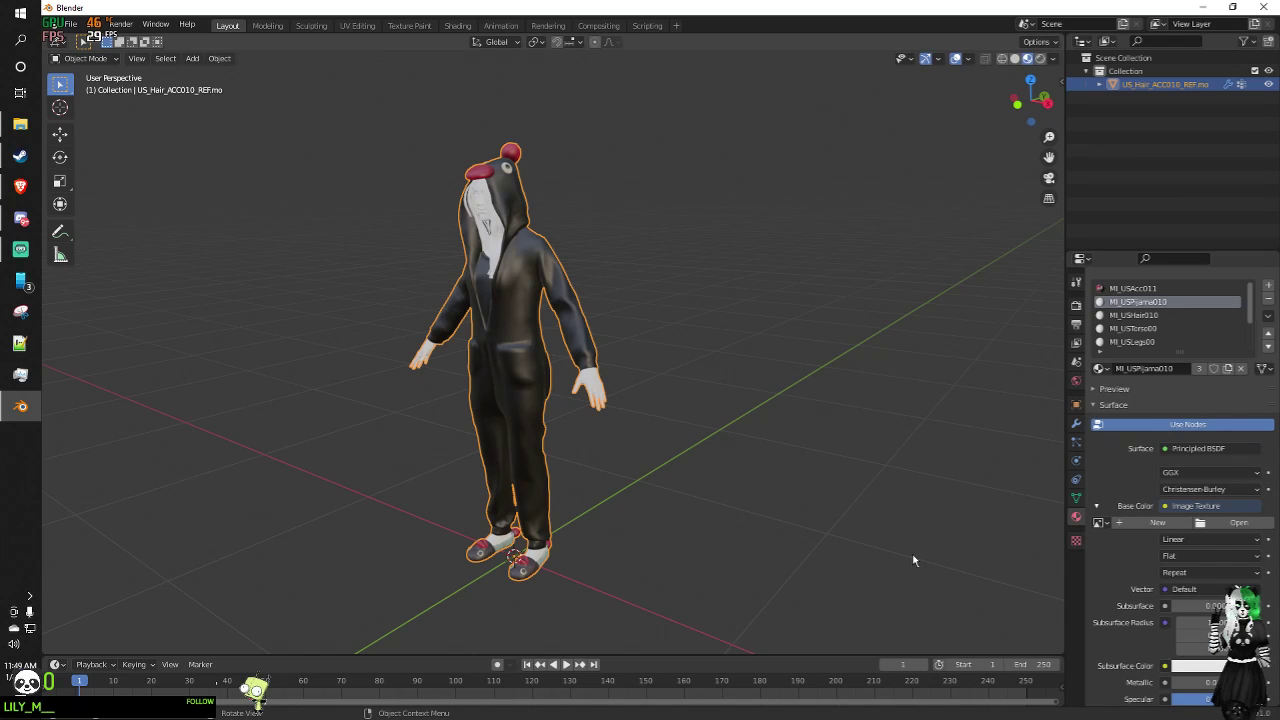
{"action": "left_click", "coordinate": [1236, 522]}
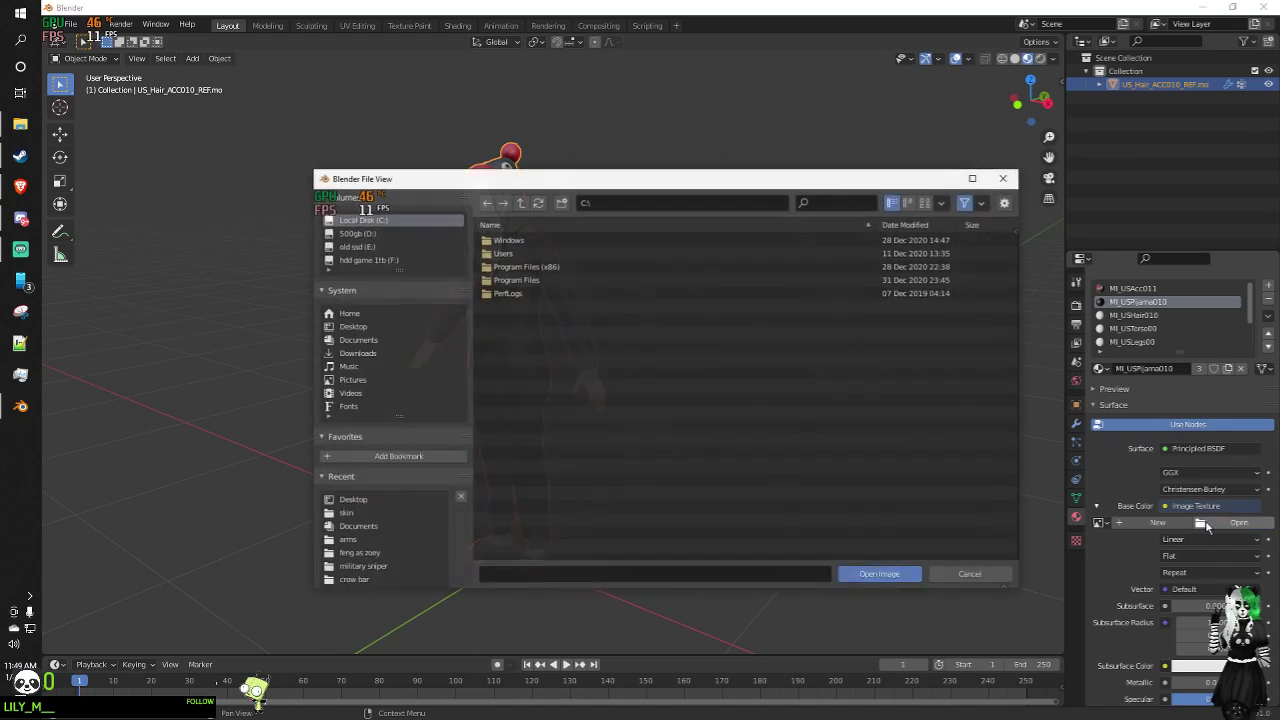
{"action": "left_click", "coordinate": [360, 328]}
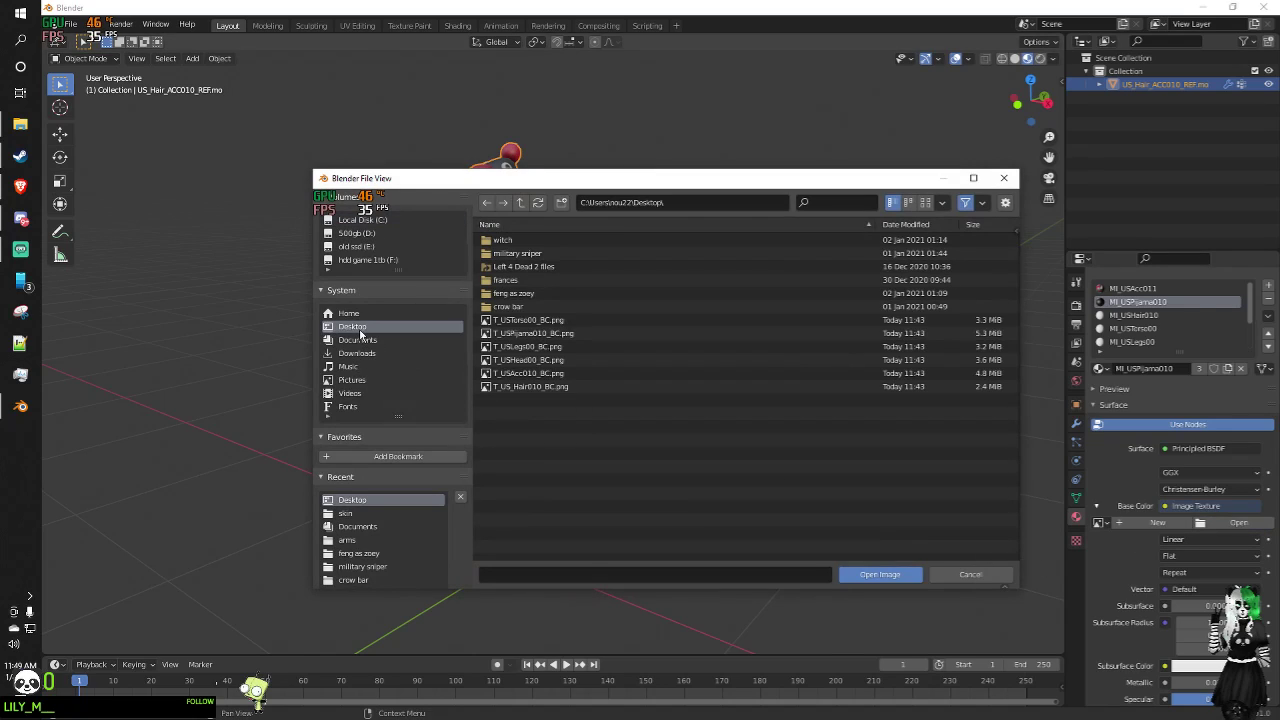
{"action": "left_click", "coordinate": [560, 335]}
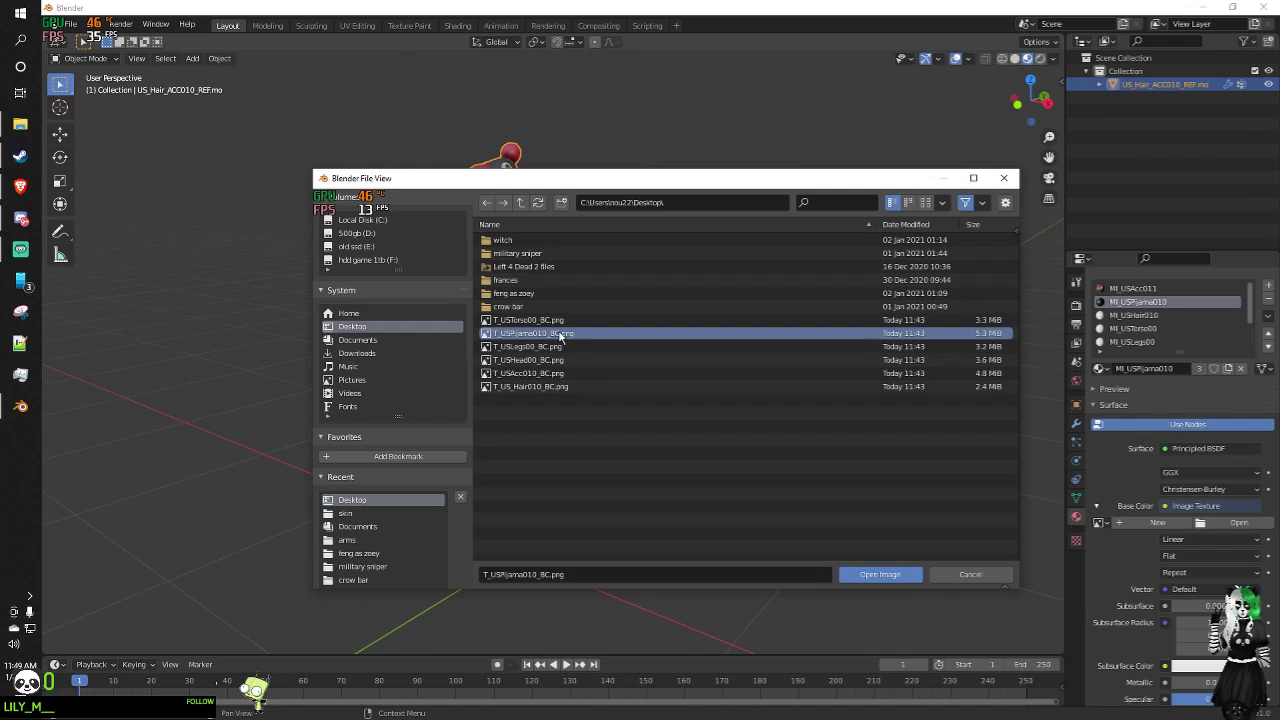
{"action": "left_click", "coordinate": [878, 577]}
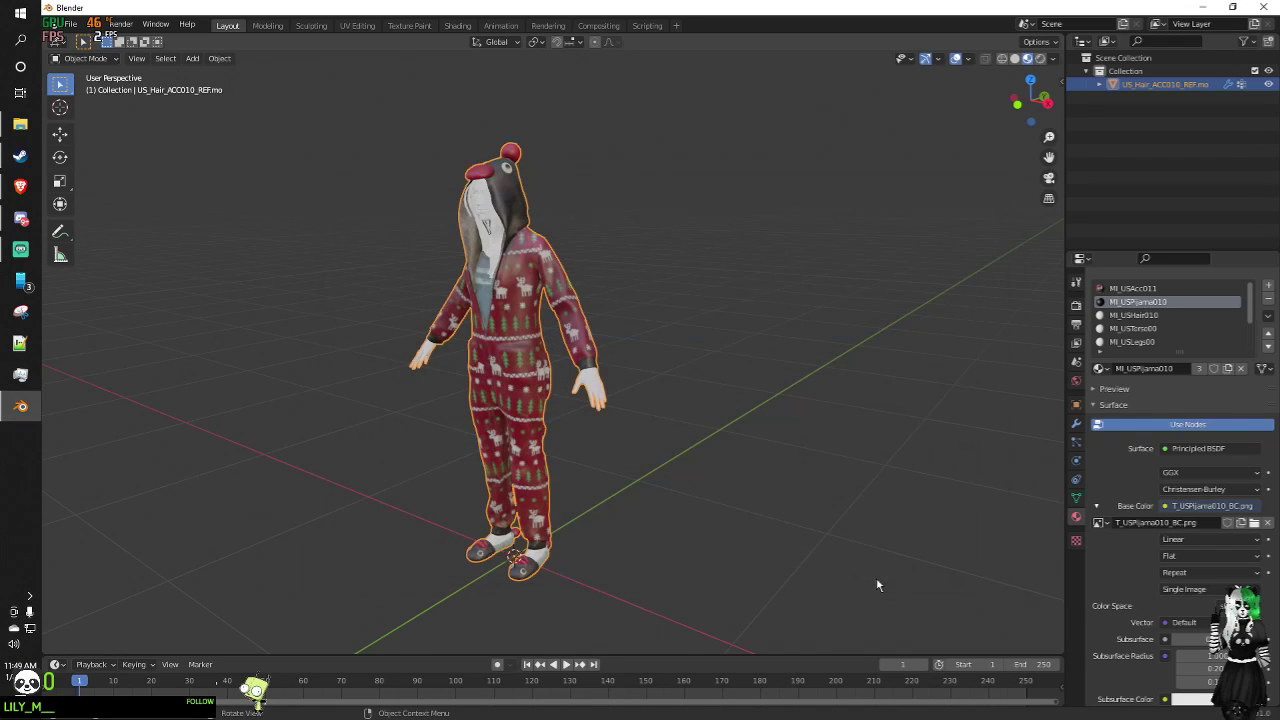
Step: Use nodes on MI_USHair010 and load T_US_Hair010_BC.png as its base colour image texture
{"action": "left_click", "coordinate": [1136, 316]}
{"action": "left_click", "coordinate": [1148, 426]}
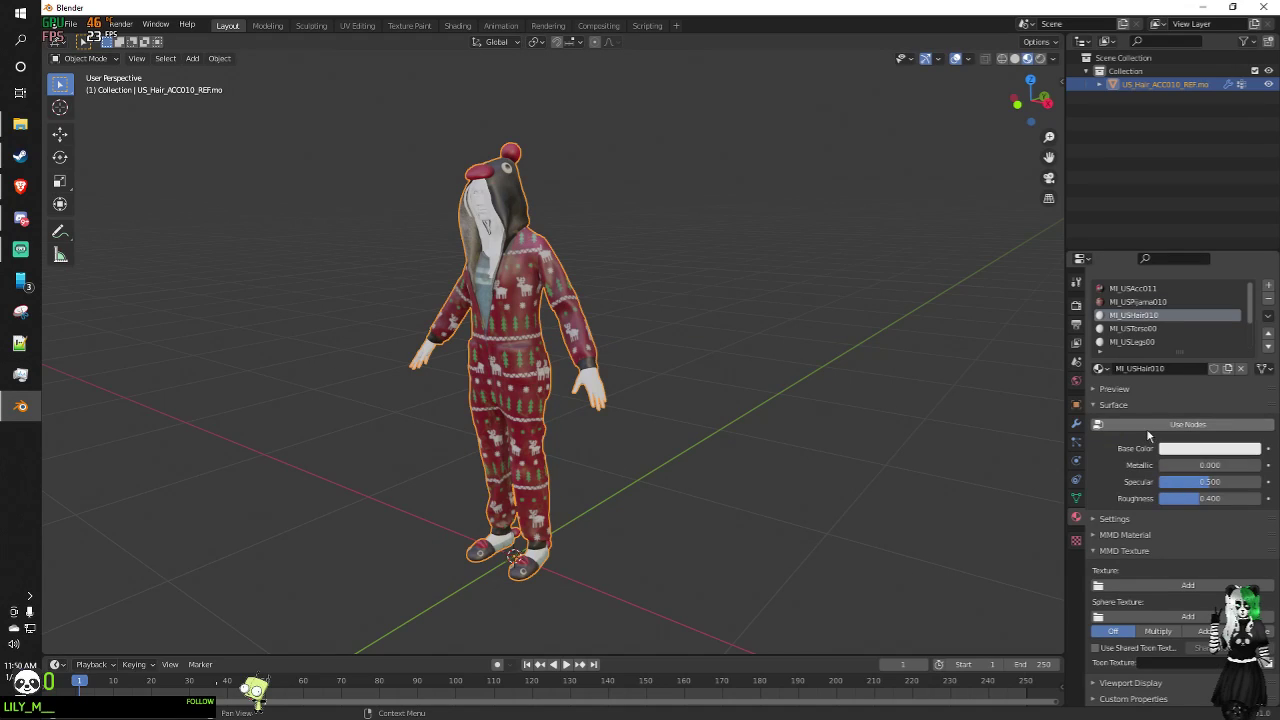
{"action": "left_click", "coordinate": [1164, 506]}
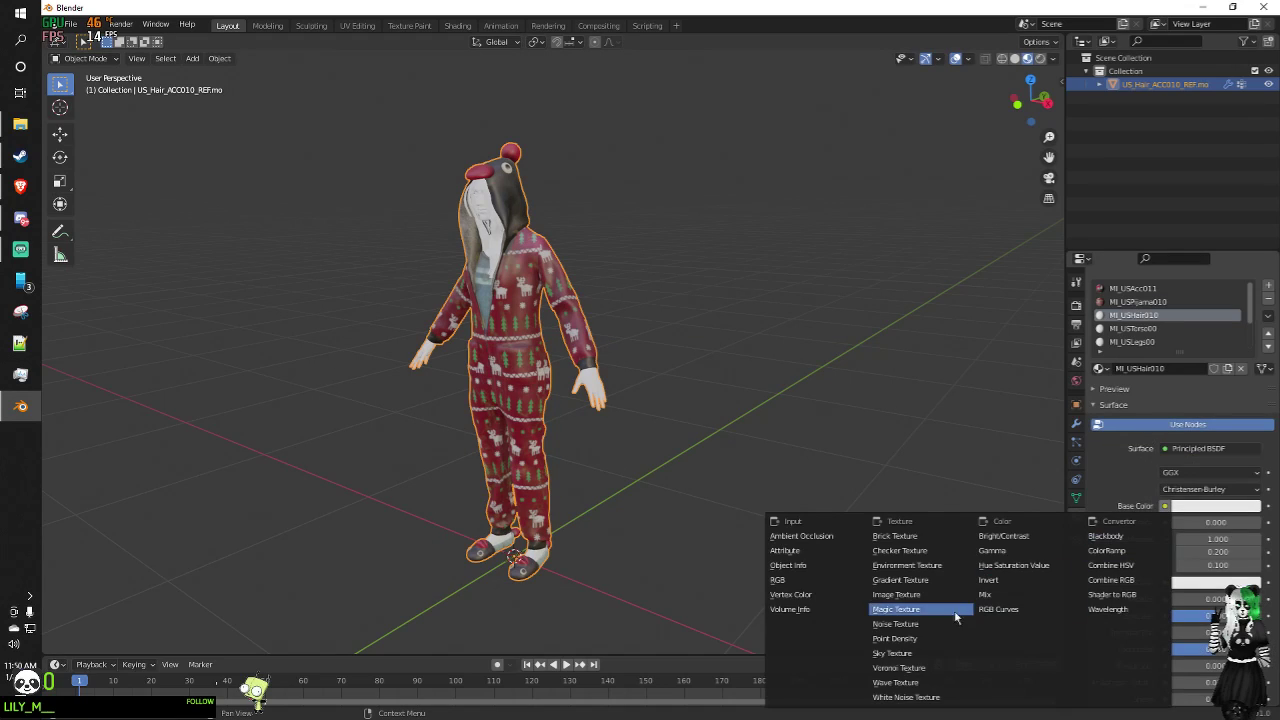
{"action": "left_click", "coordinate": [922, 596]}
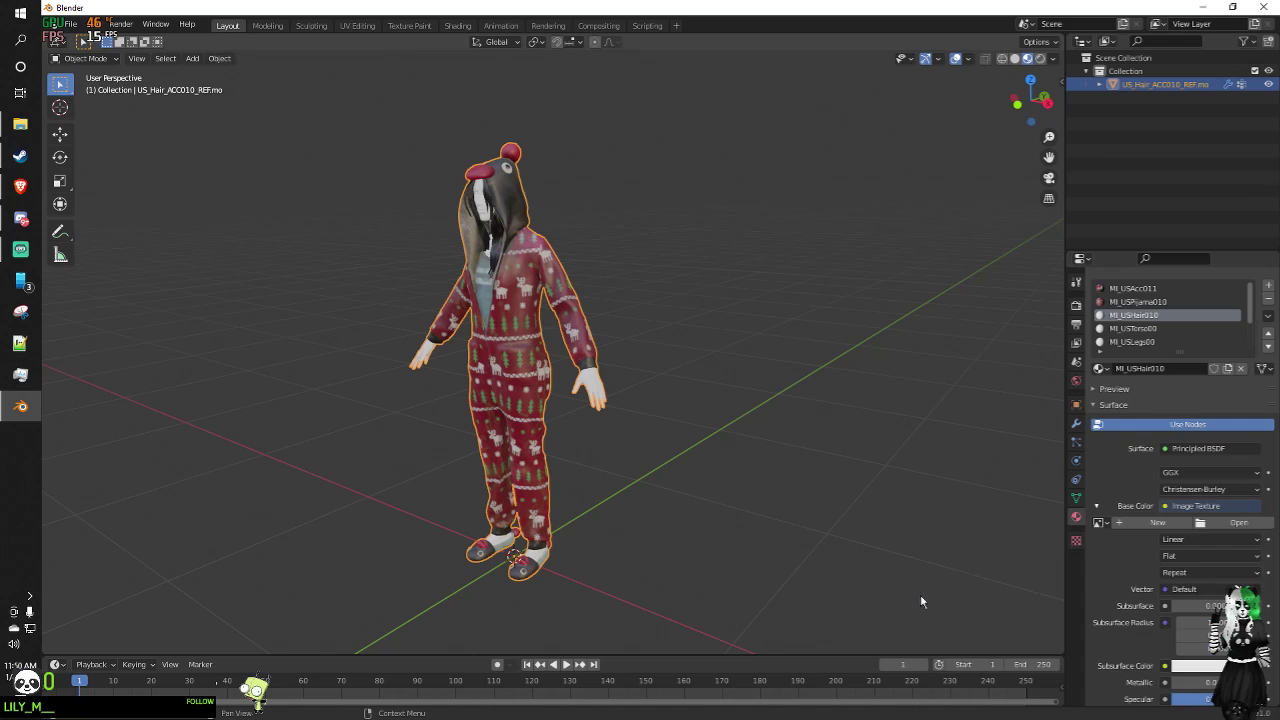
{"action": "left_click", "coordinate": [1238, 523]}
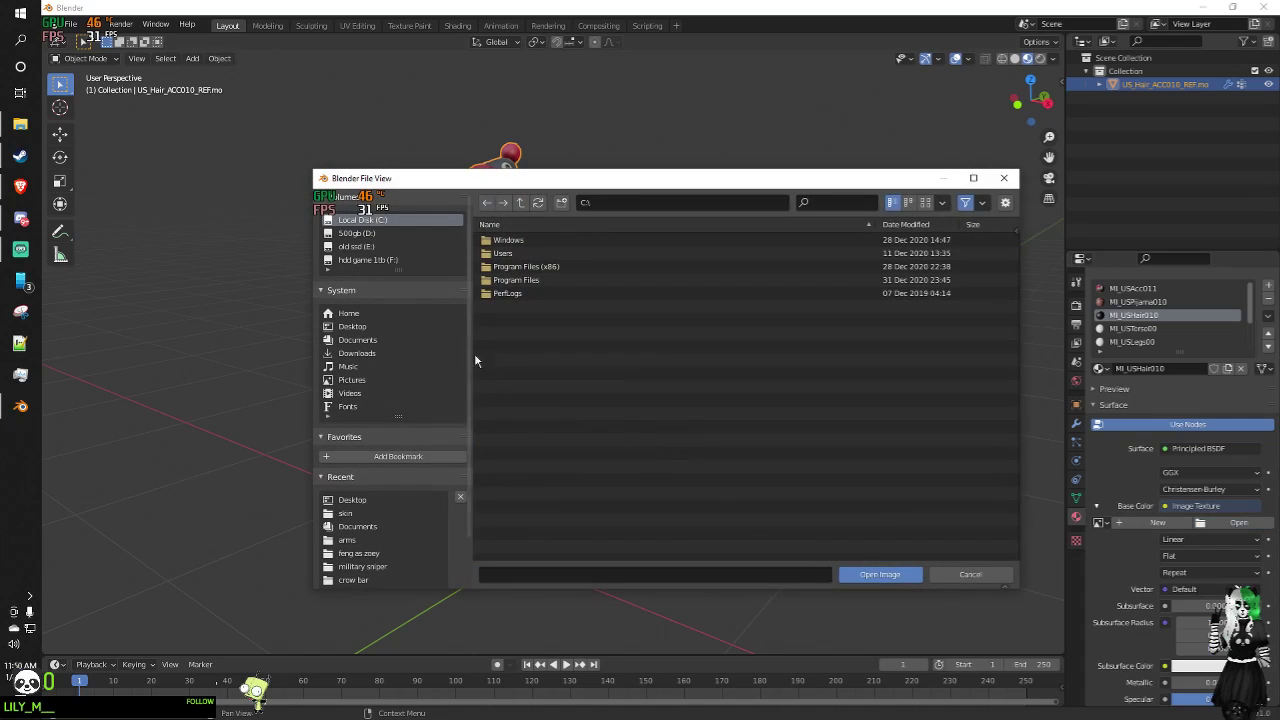
{"action": "left_click", "coordinate": [364, 340]}
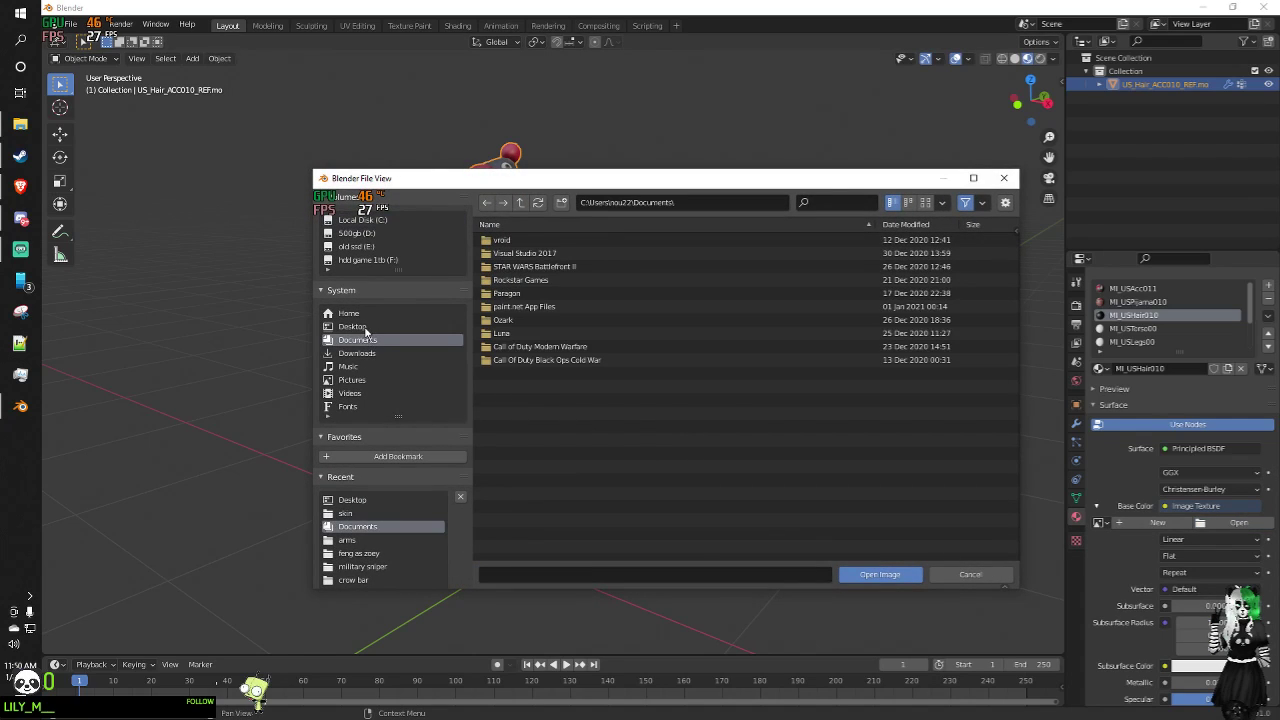
{"action": "left_click", "coordinate": [366, 328]}
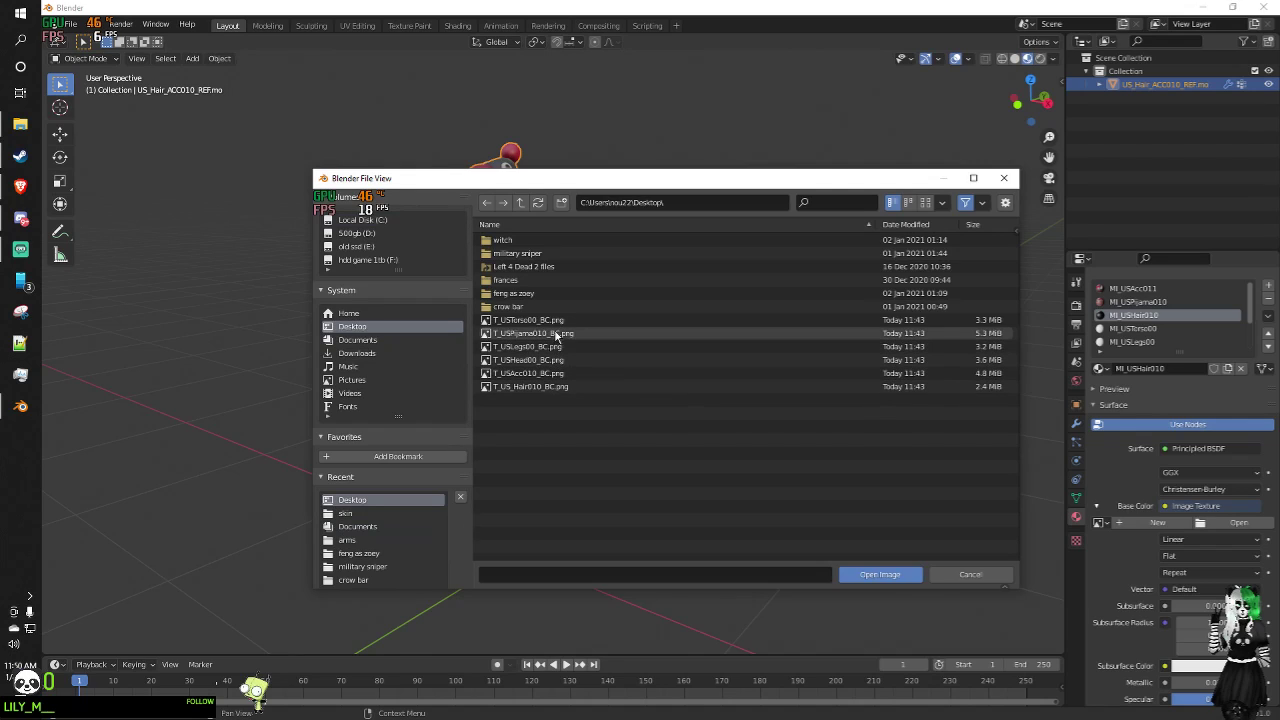
{"action": "left_click", "coordinate": [556, 386]}
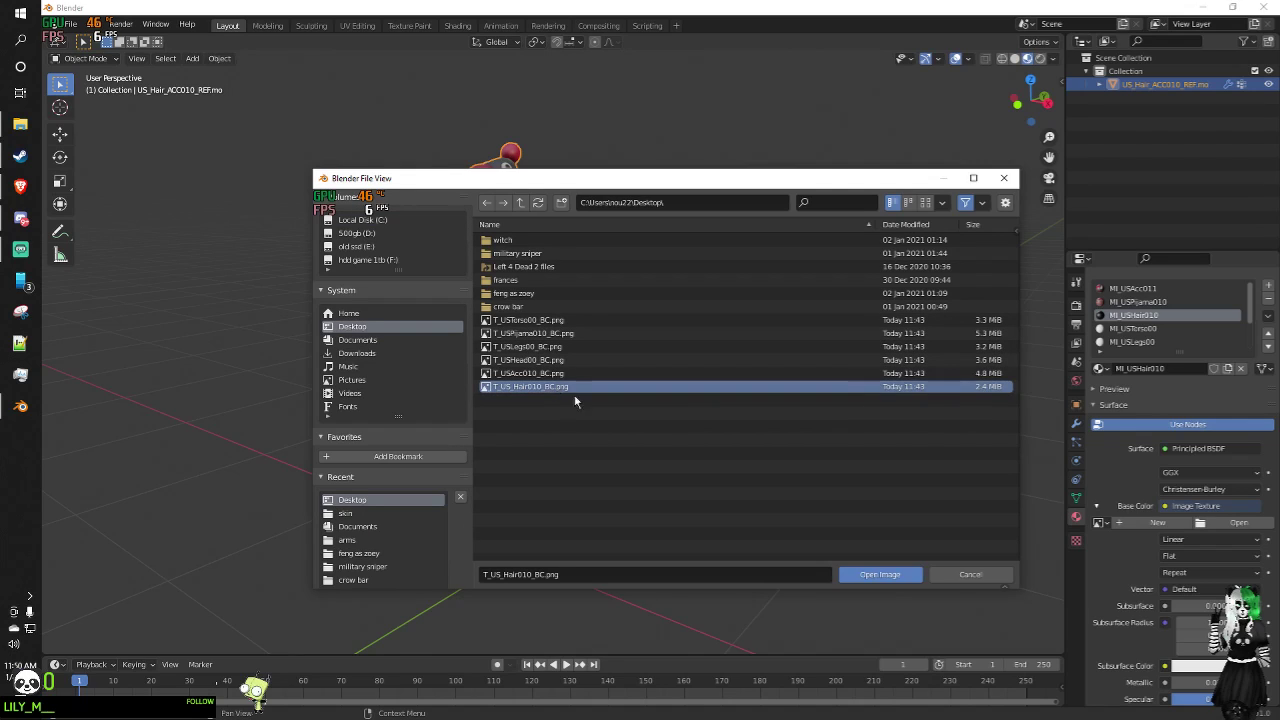
{"action": "left_click", "coordinate": [913, 576]}
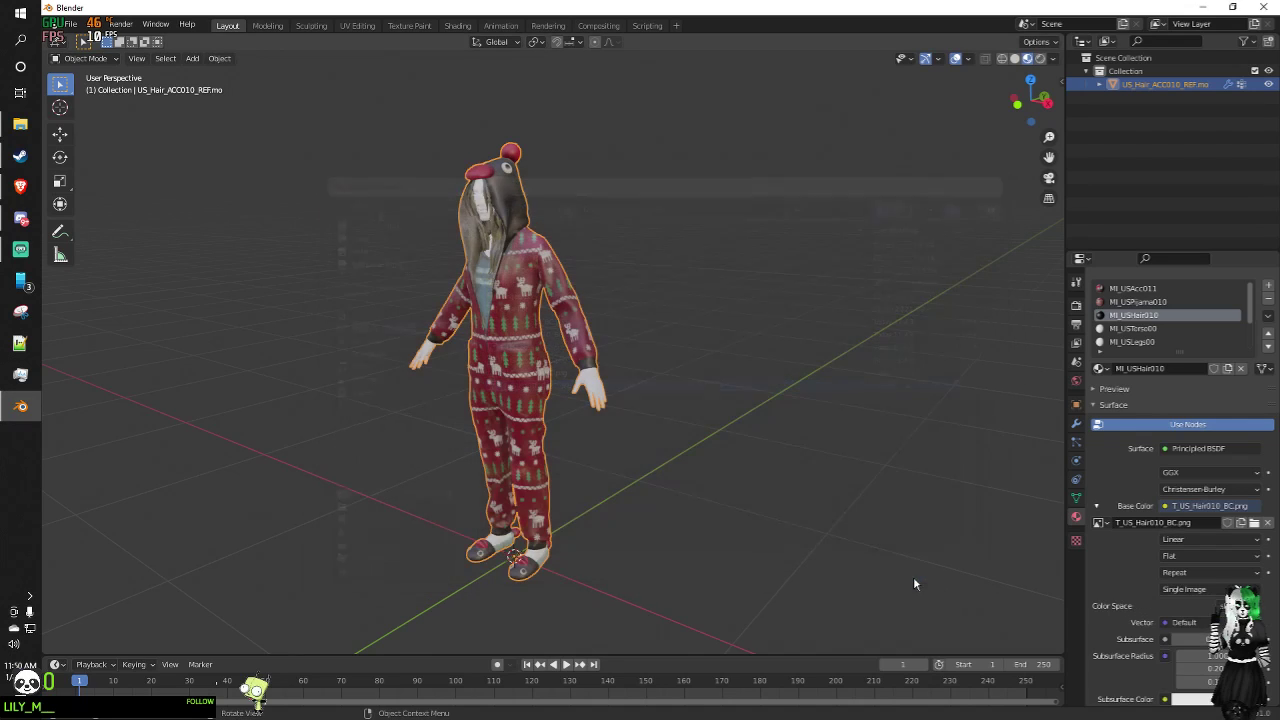
{"action": "left_click", "coordinate": [1155, 342]}
{"action": "left_click", "coordinate": [1152, 335]}
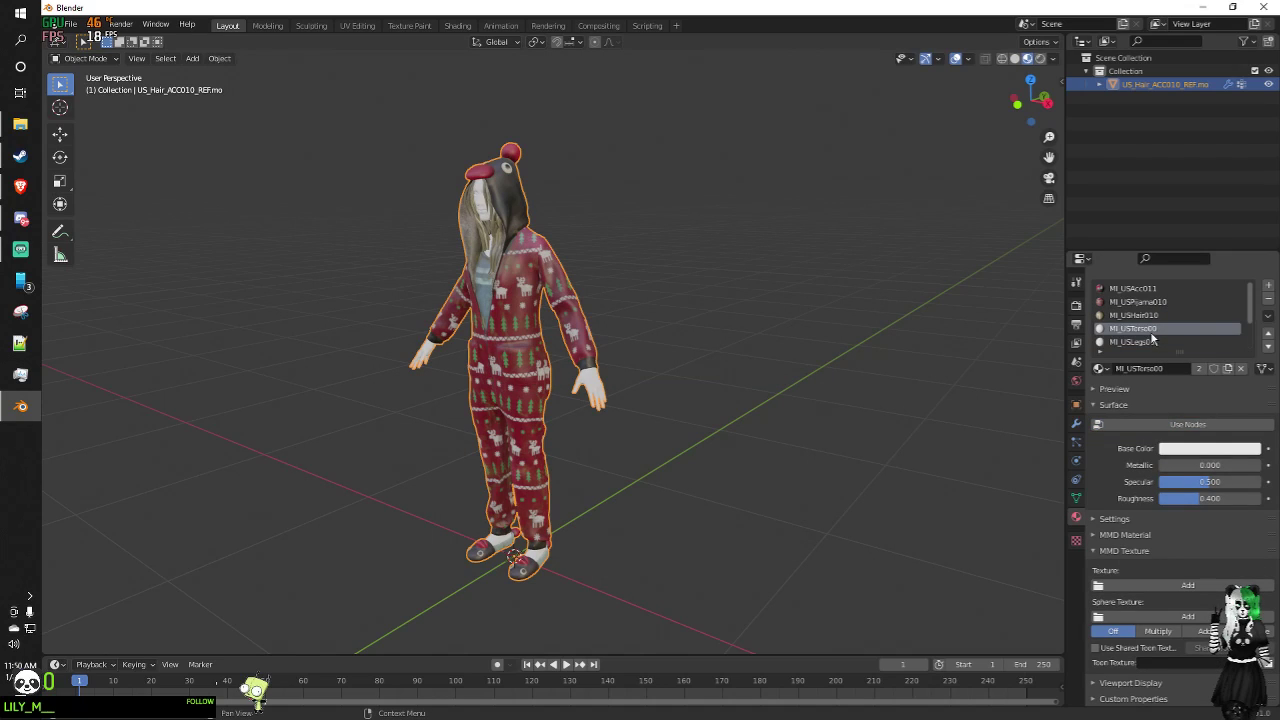
Step: Use nodes on MI_USTorso00 and load T_USTorso00_BC.png from Desktop as its base colour texture
{"action": "left_click", "coordinate": [1165, 425]}
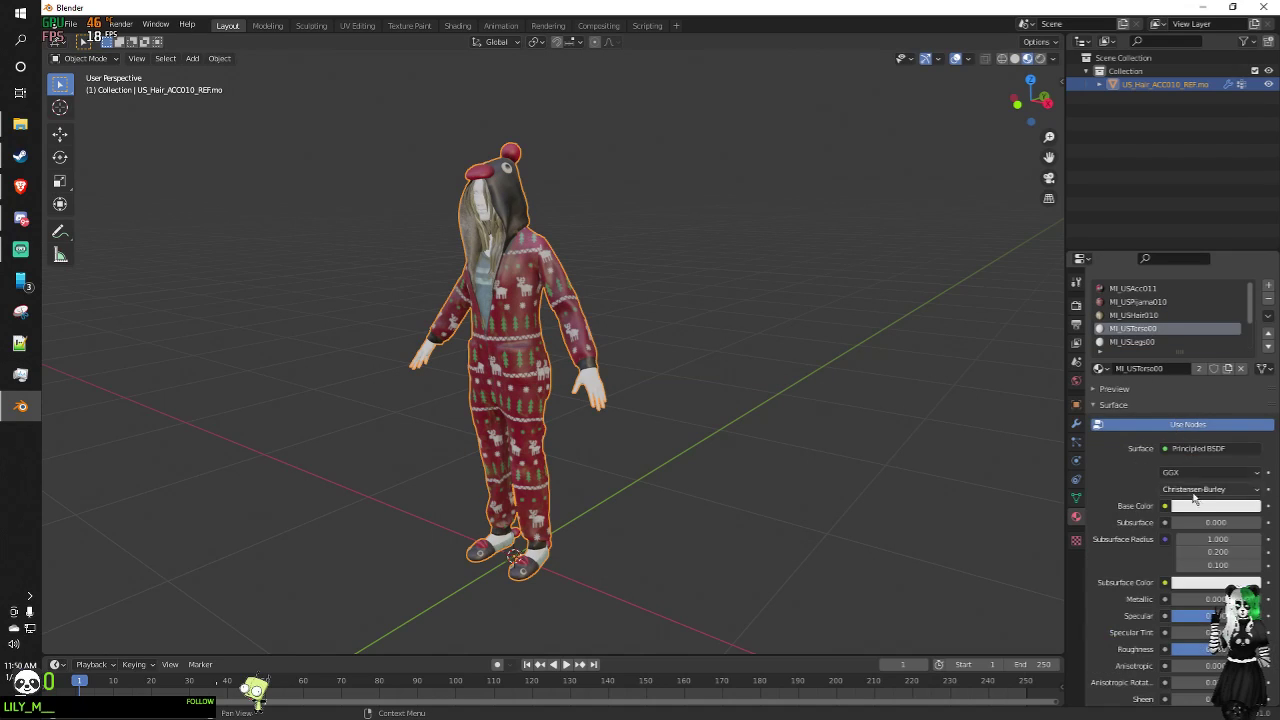
{"action": "left_click", "coordinate": [1165, 506]}
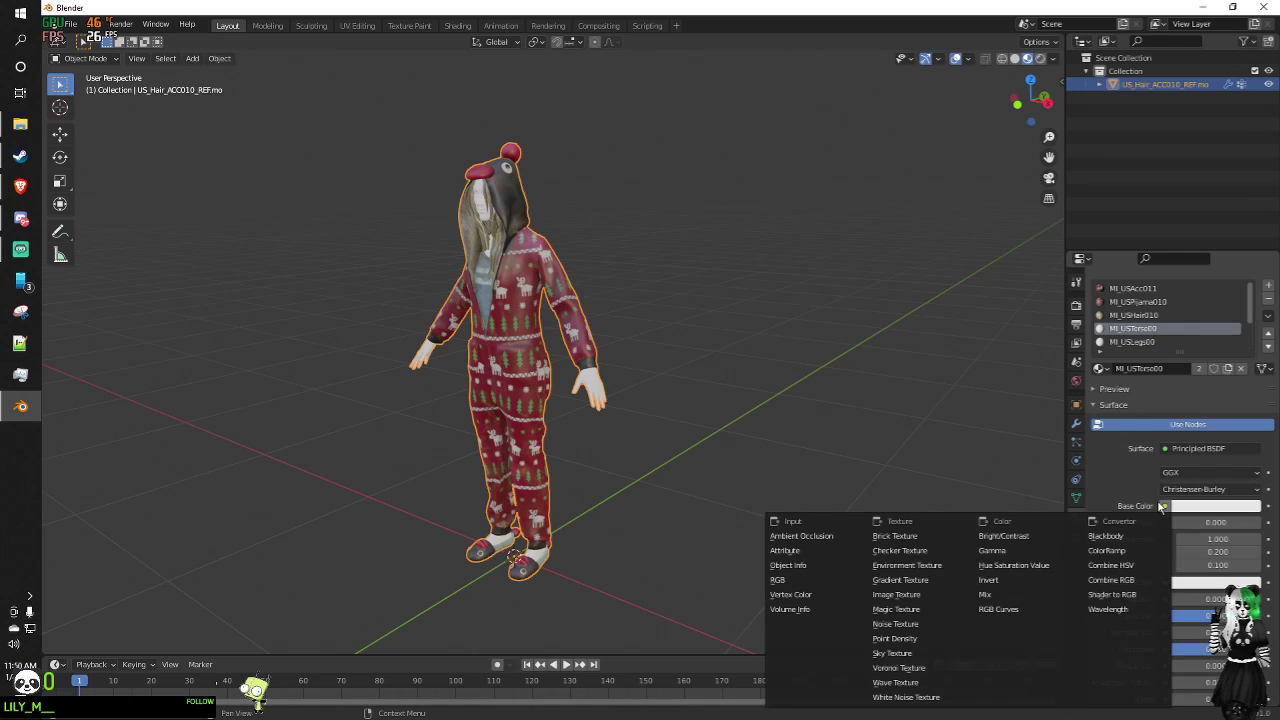
{"action": "left_click", "coordinate": [924, 595]}
{"action": "middle_click_drag", "start_coordinate": [843, 500], "coordinate": [627, 440]}
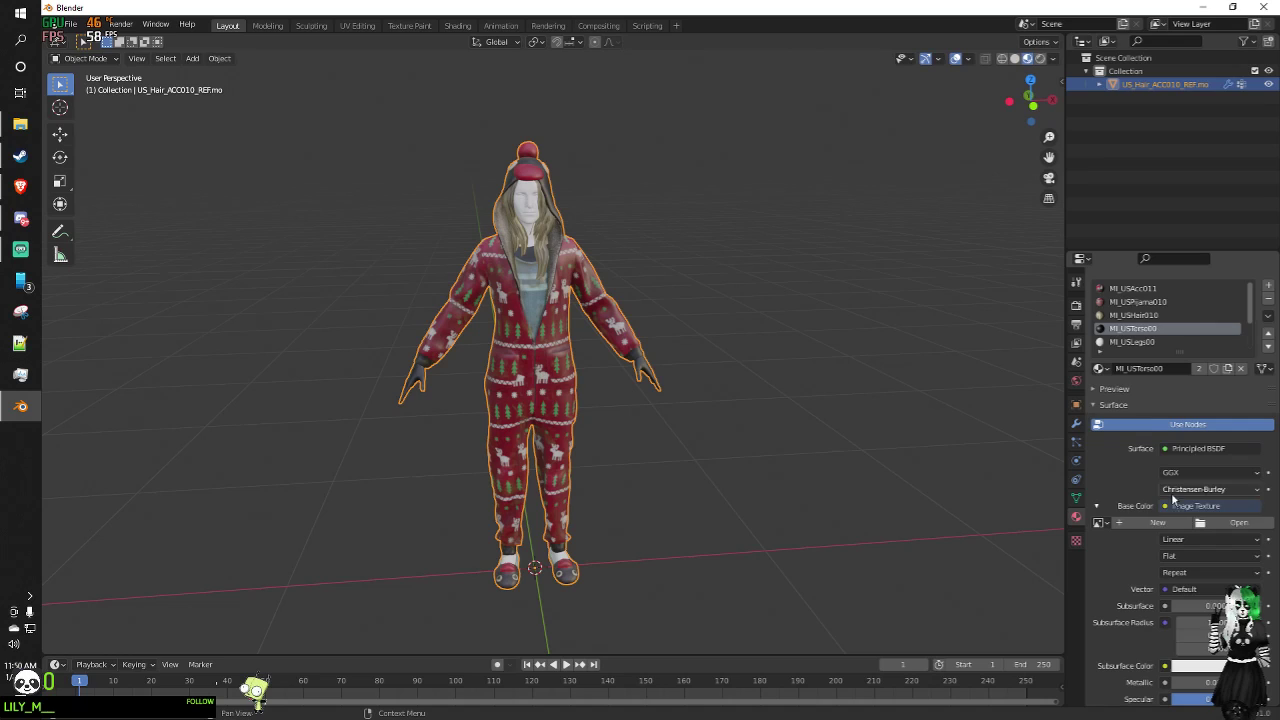
{"action": "left_click", "coordinate": [1236, 522]}
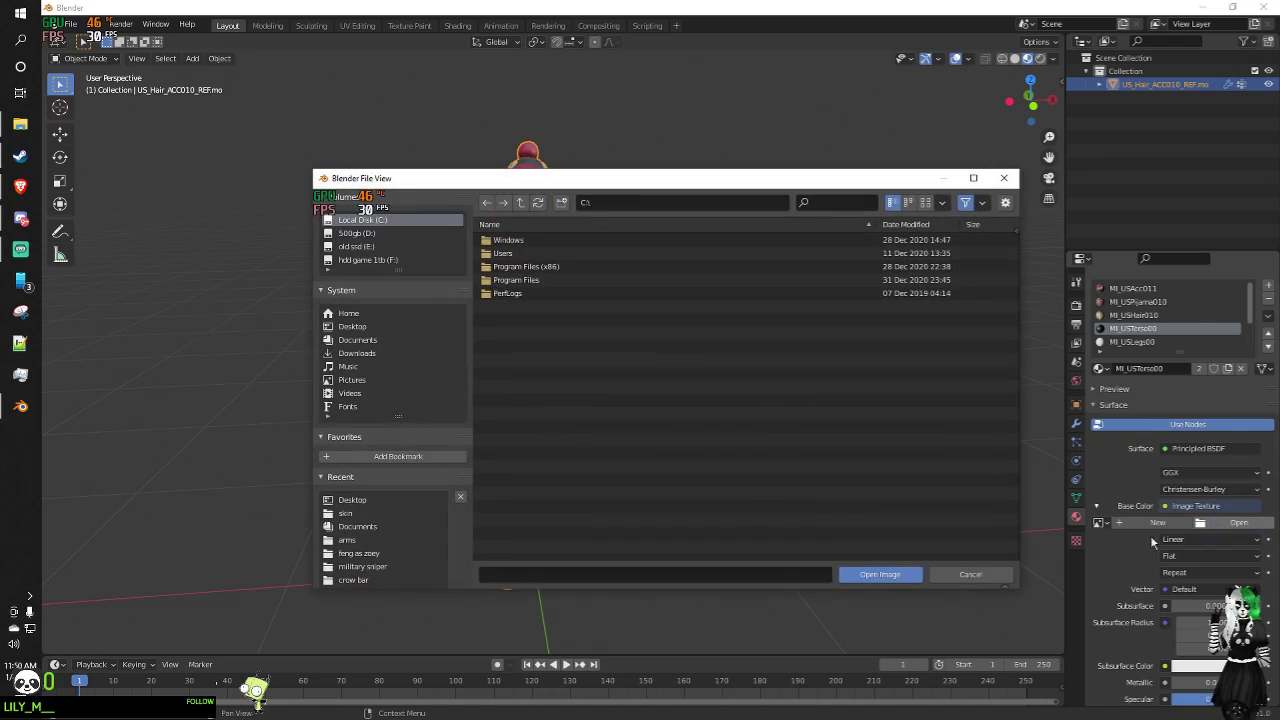
{"action": "left_click", "coordinate": [360, 328]}
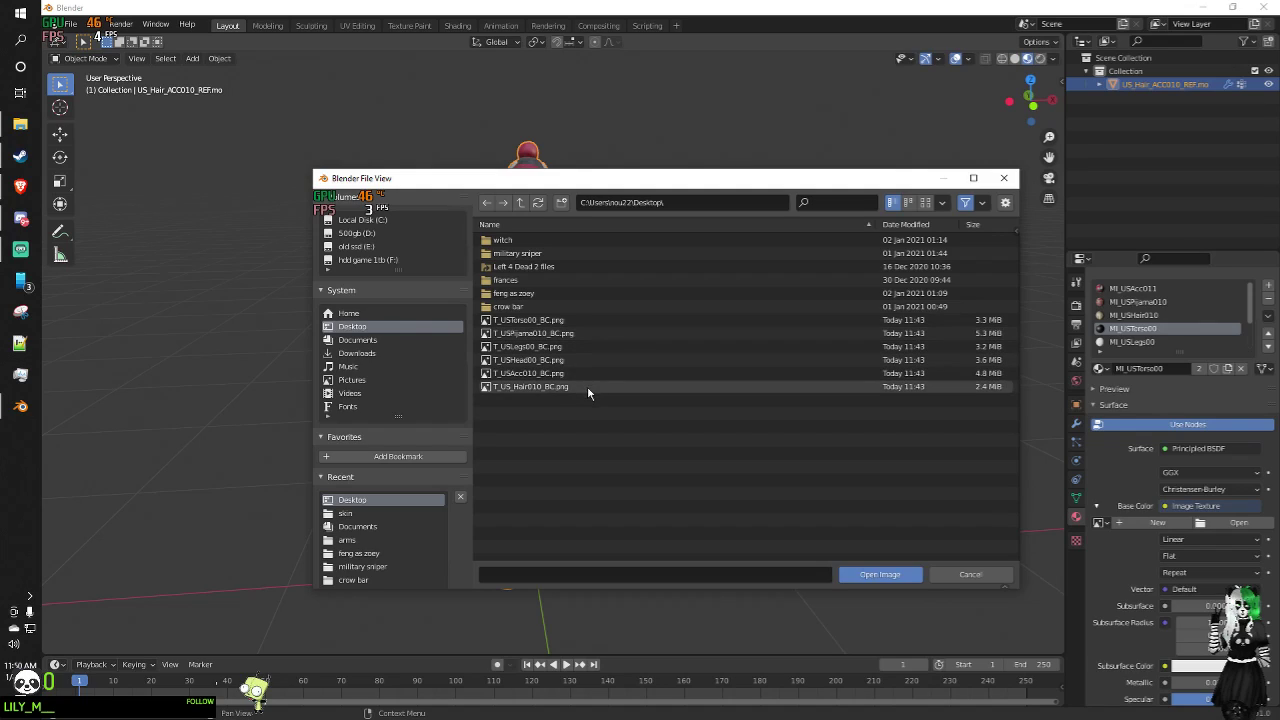
{"action": "left_click", "coordinate": [590, 320]}
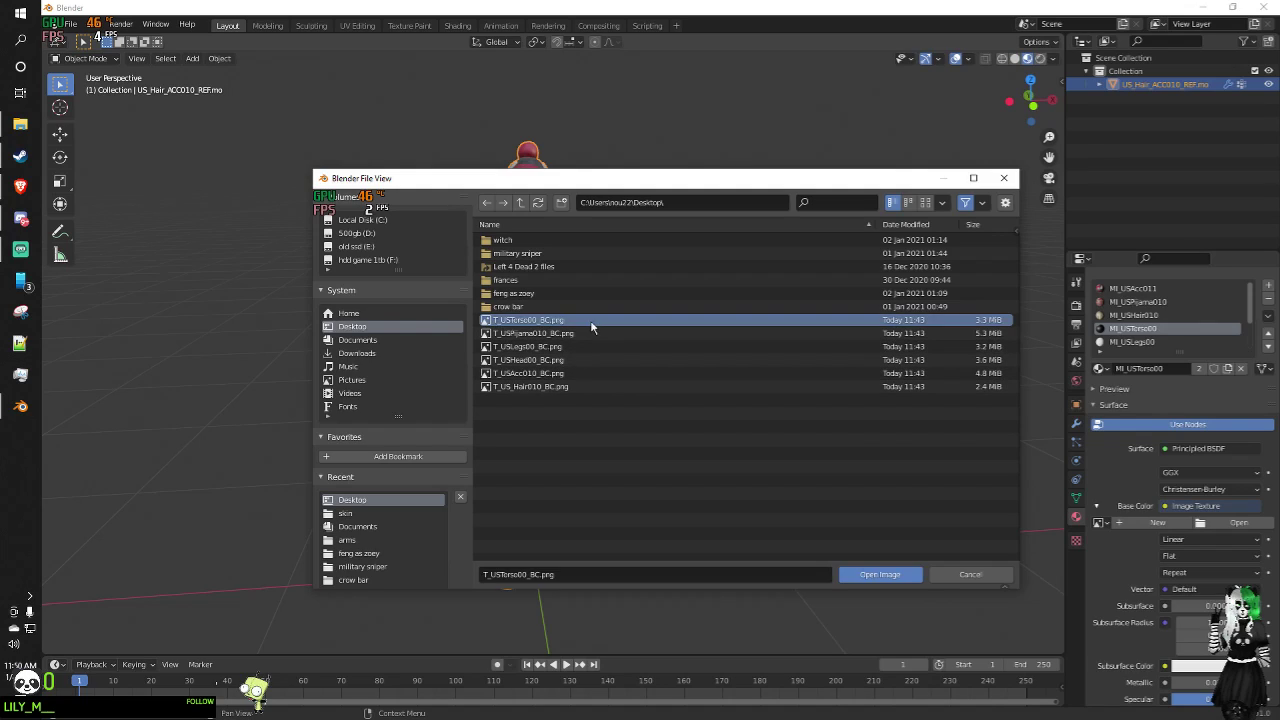
{"action": "left_click", "coordinate": [880, 574]}
{"action": "middle_click_drag", "start_coordinate": [930, 491], "coordinate": [889, 491]}
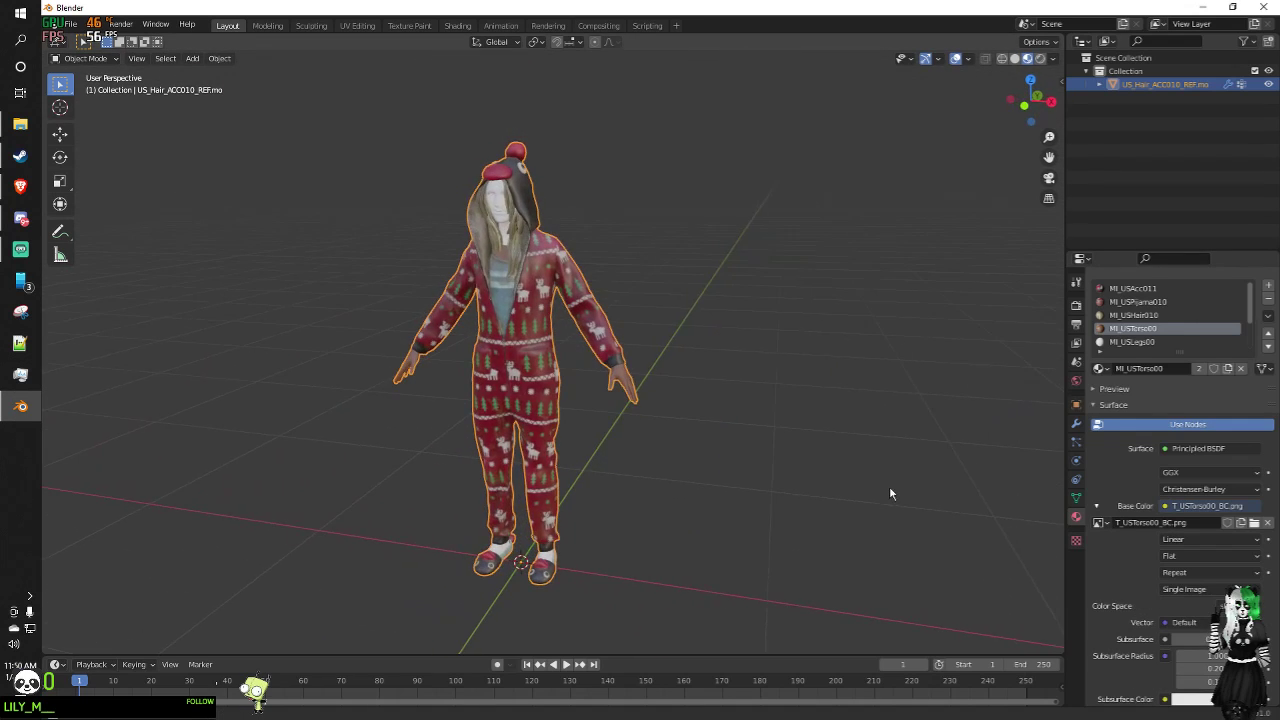
Step: Load T_USLegs00_BC.png from Desktop as the base colour image texture of MI_USLegs00
{"action": "left_click", "coordinate": [1143, 342]}
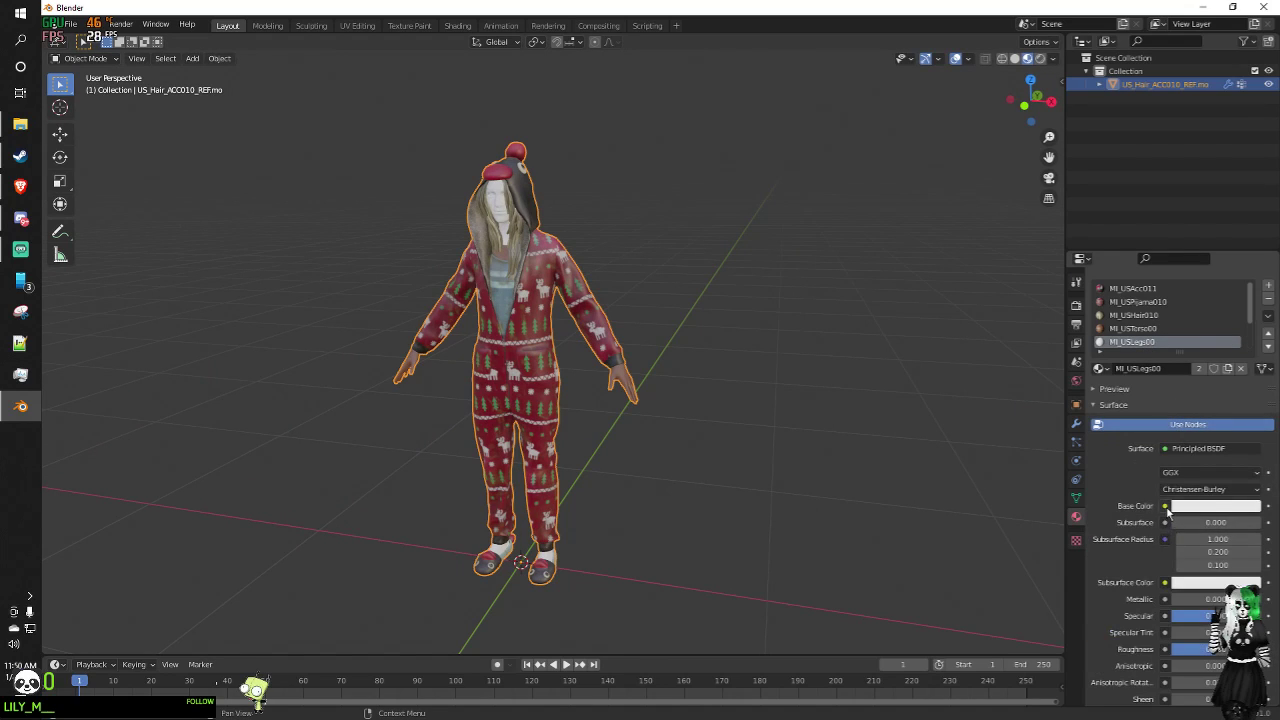
{"action": "left_click", "coordinate": [1165, 507]}
{"action": "left_click", "coordinate": [910, 597]}
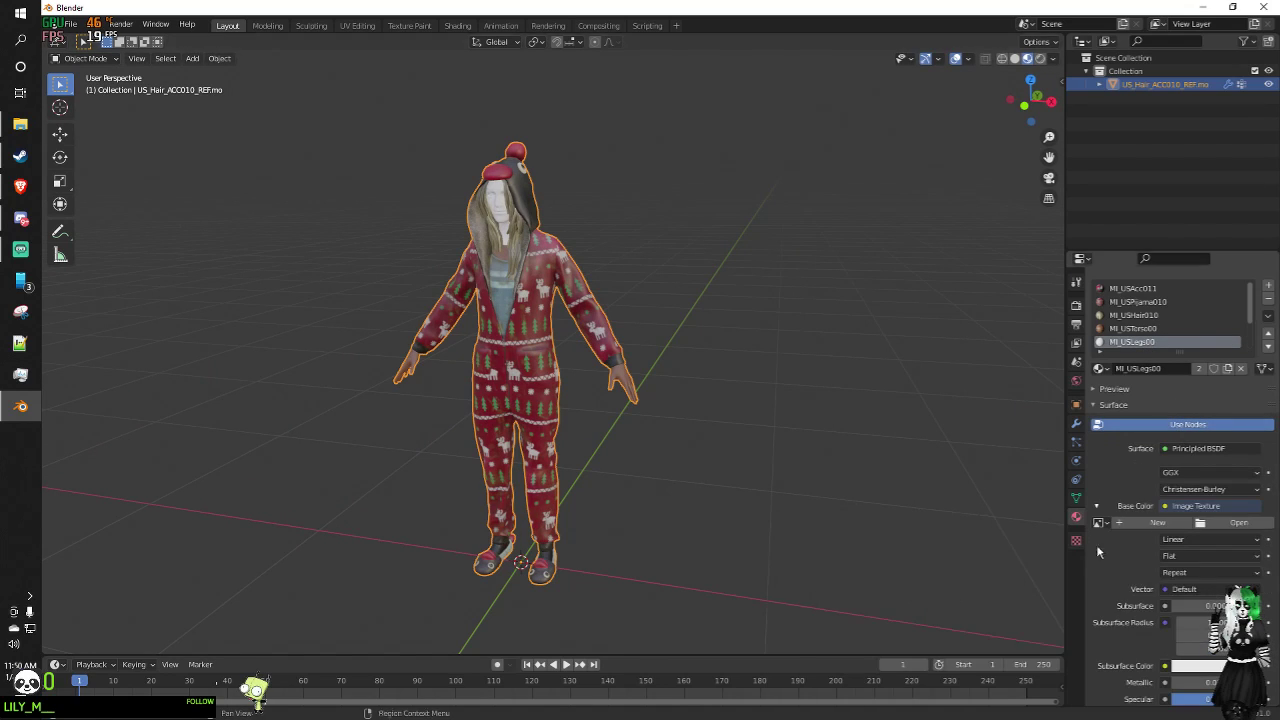
{"action": "left_click", "coordinate": [1238, 522]}
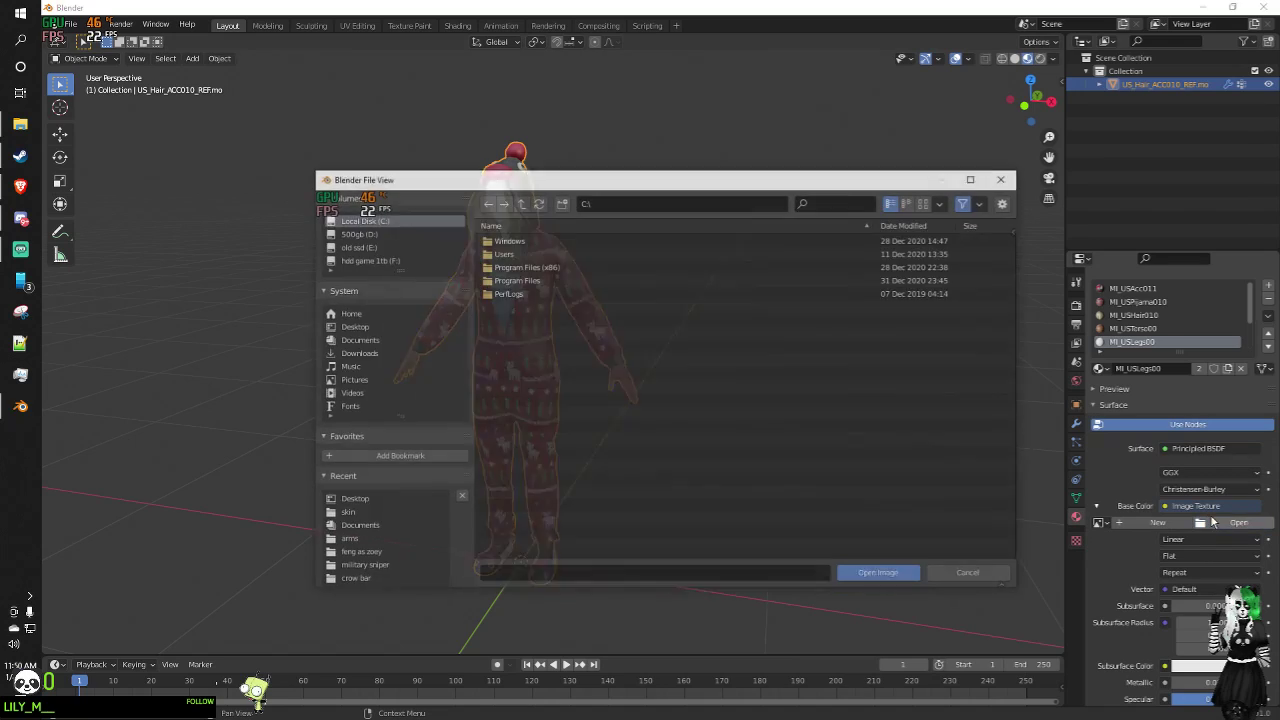
{"action": "left_click", "coordinate": [352, 327]}
{"action": "left_click", "coordinate": [540, 347]}
{"action": "left_click", "coordinate": [874, 573]}
{"action": "middle_click_drag", "start_coordinate": [738, 541], "coordinate": [777, 531]}
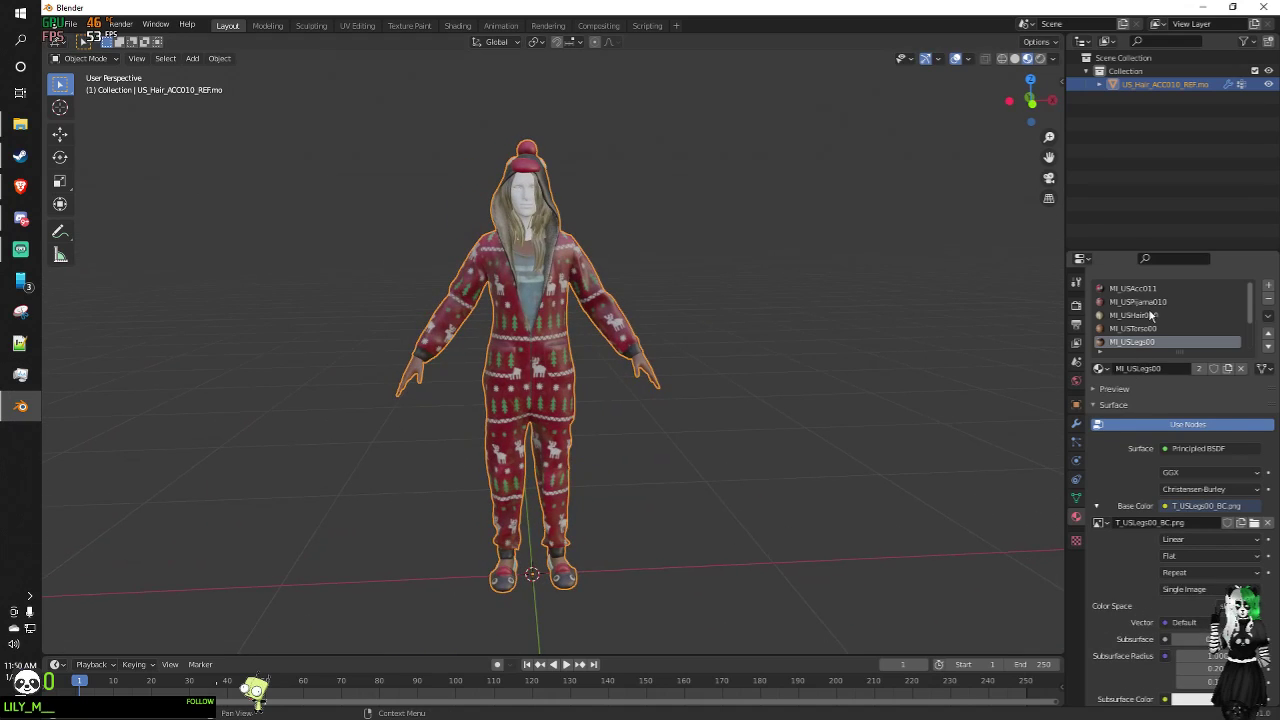
{"action": "scroll", "coordinate": [1150, 316], "scroll_direction": "down", "scroll_amount": 2}
{"action": "scroll", "coordinate": [1155, 342], "scroll_direction": "down", "scroll_amount": 1}
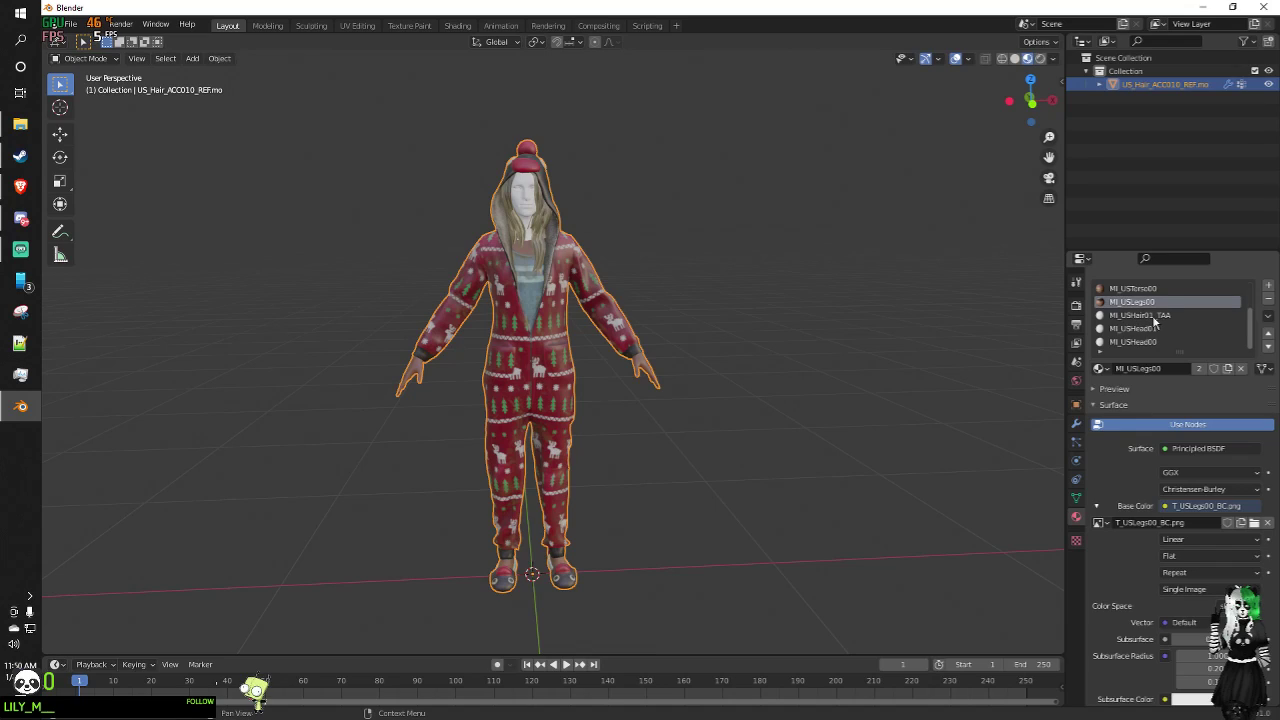
{"action": "left_click", "coordinate": [1140, 329]}
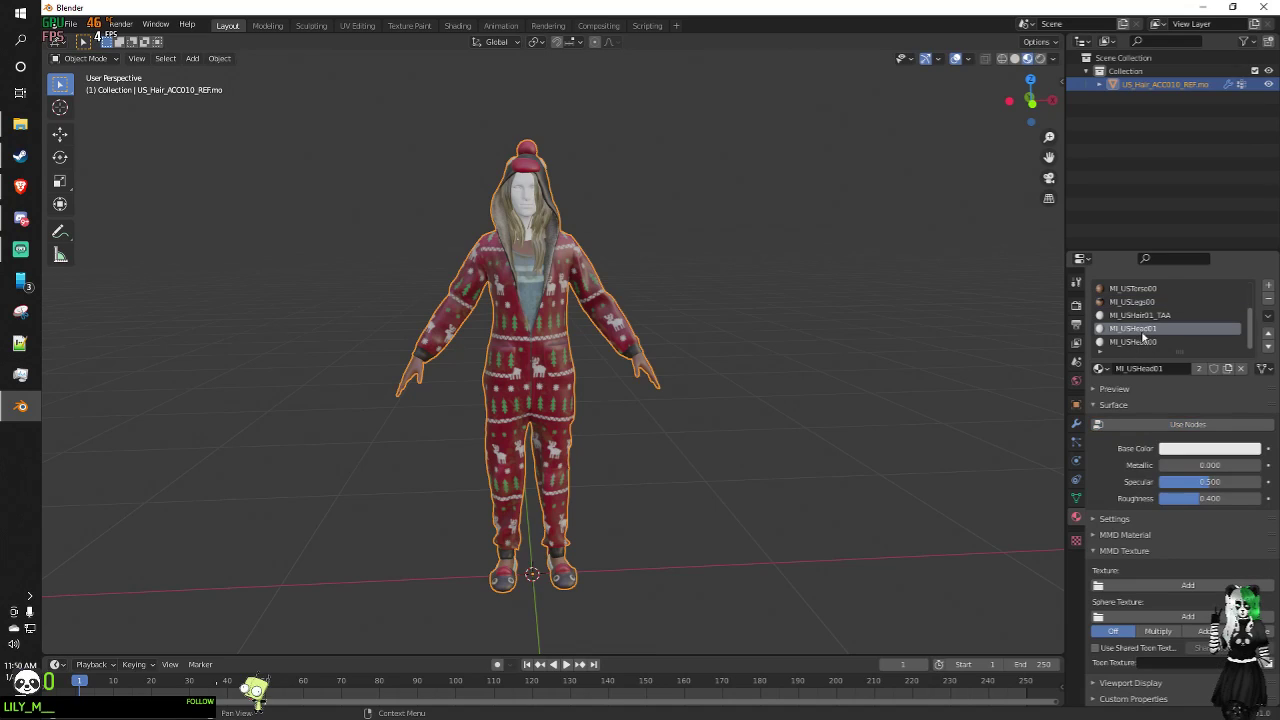